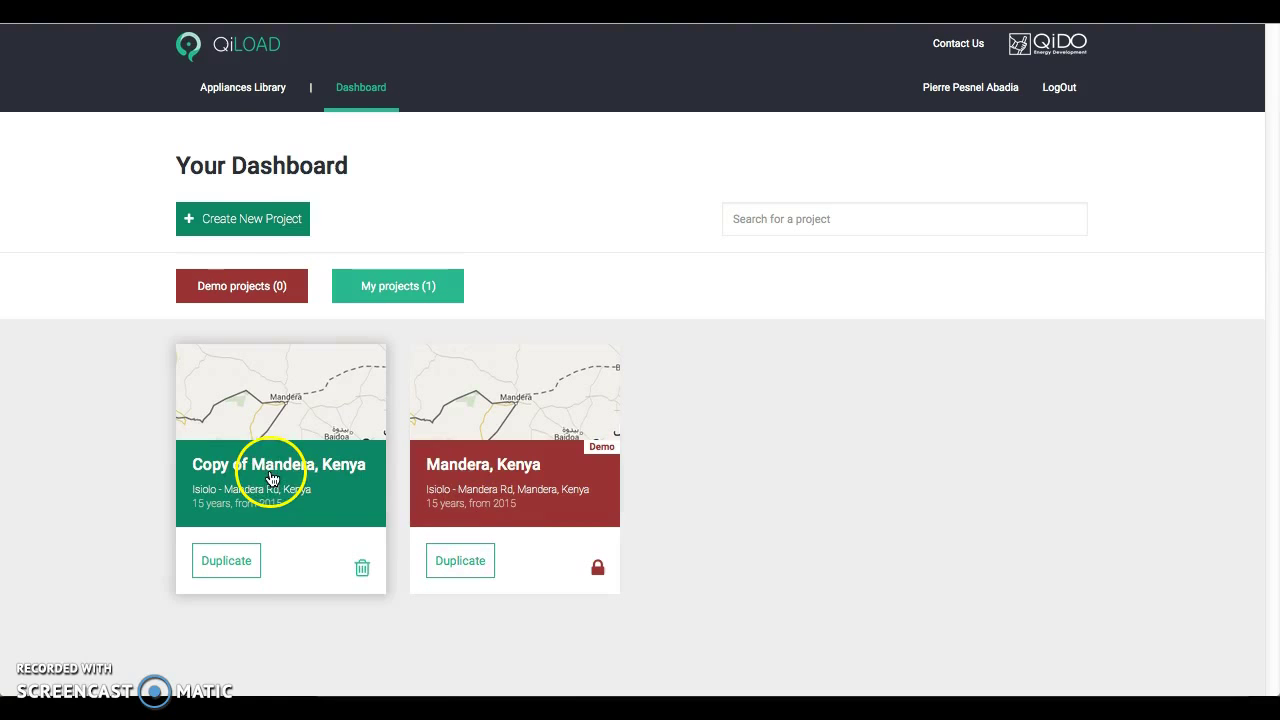
Create a new project on the dashboard, and open the project "Copy of Mandera, Kenya"
click(237, 221)
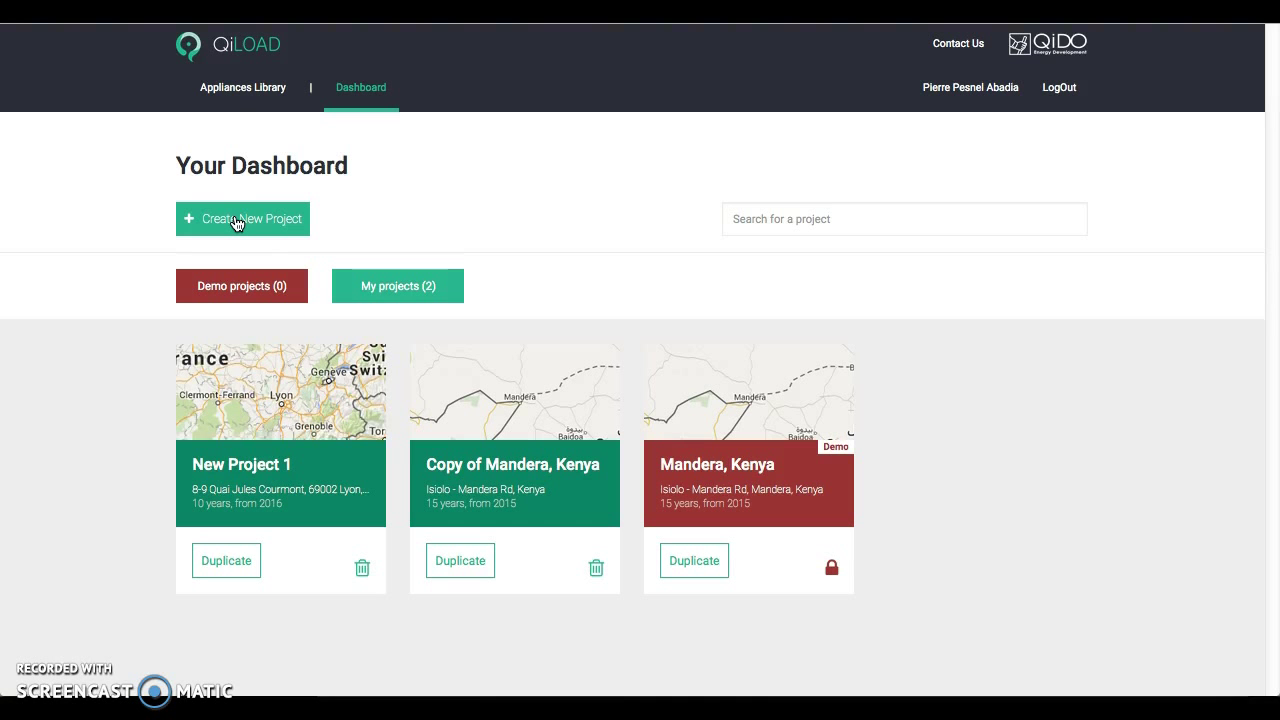
click(285, 486)
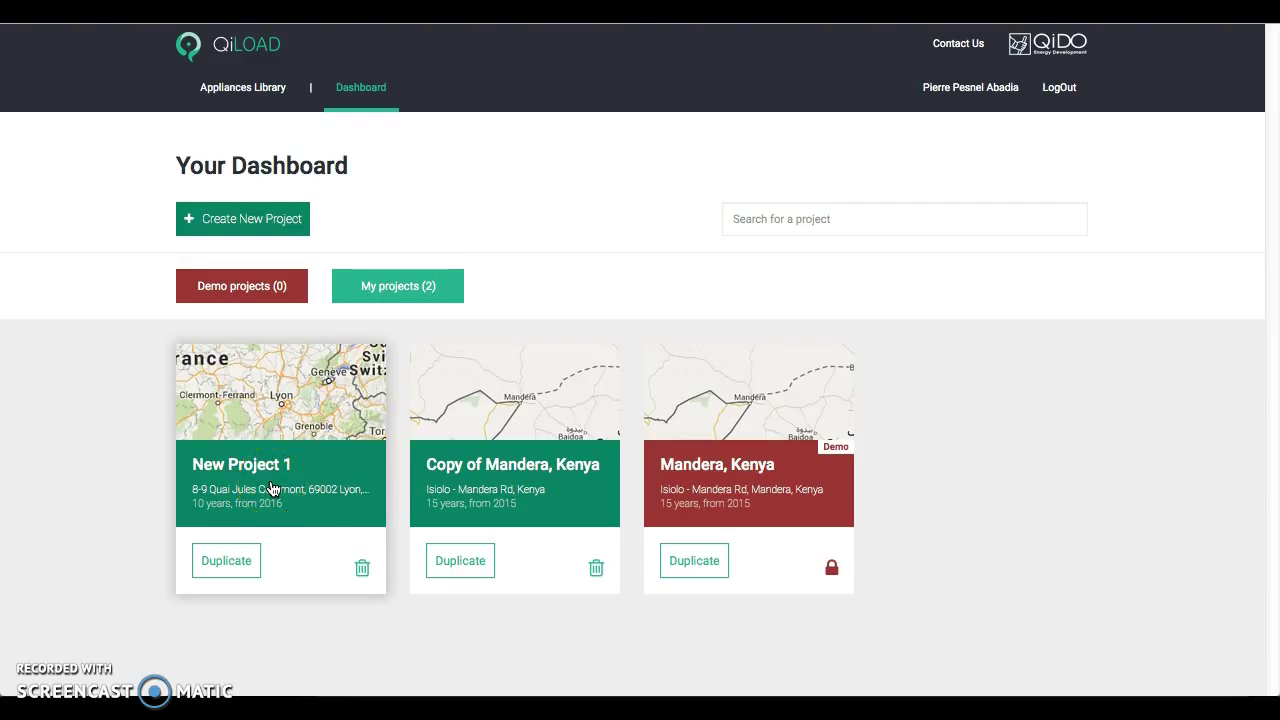
click(511, 472)
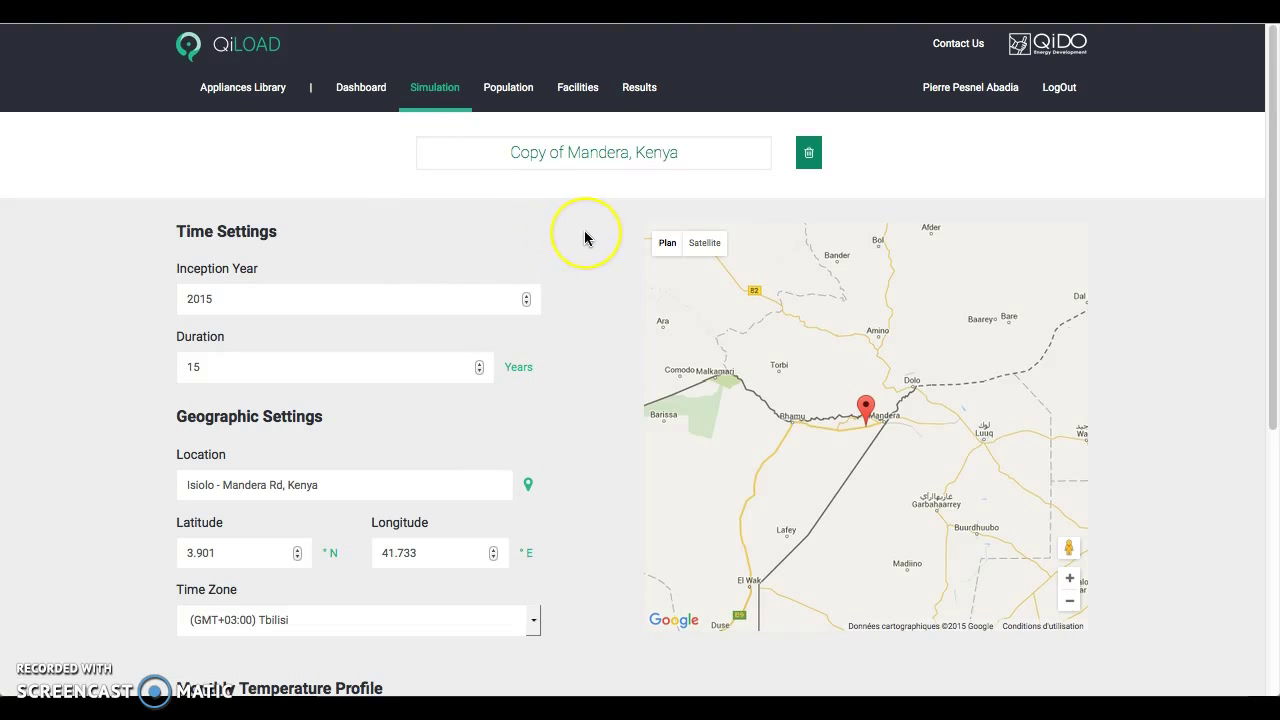
Set the project's location to Nairobi in the geographic settings
scroll(585, 237, down, 1)
scroll(587, 241, down, 2)
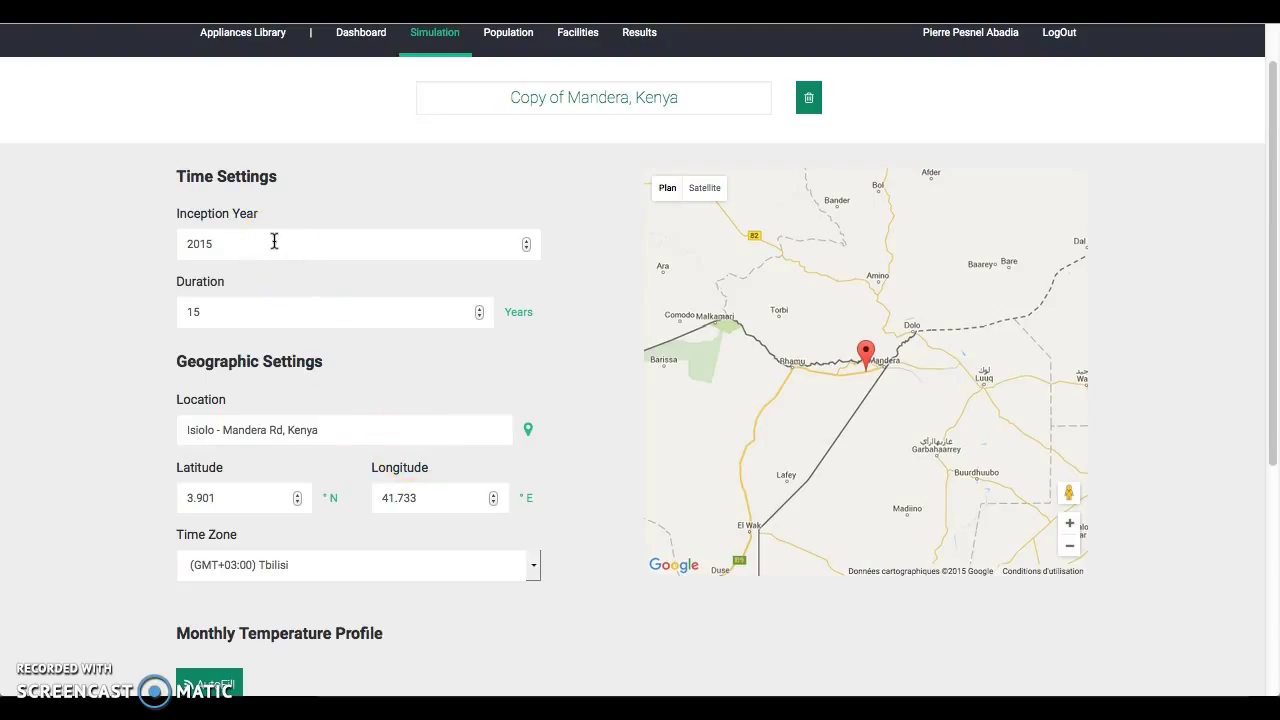
click(244, 314)
click(469, 327)
scroll(587, 325, down, 2)
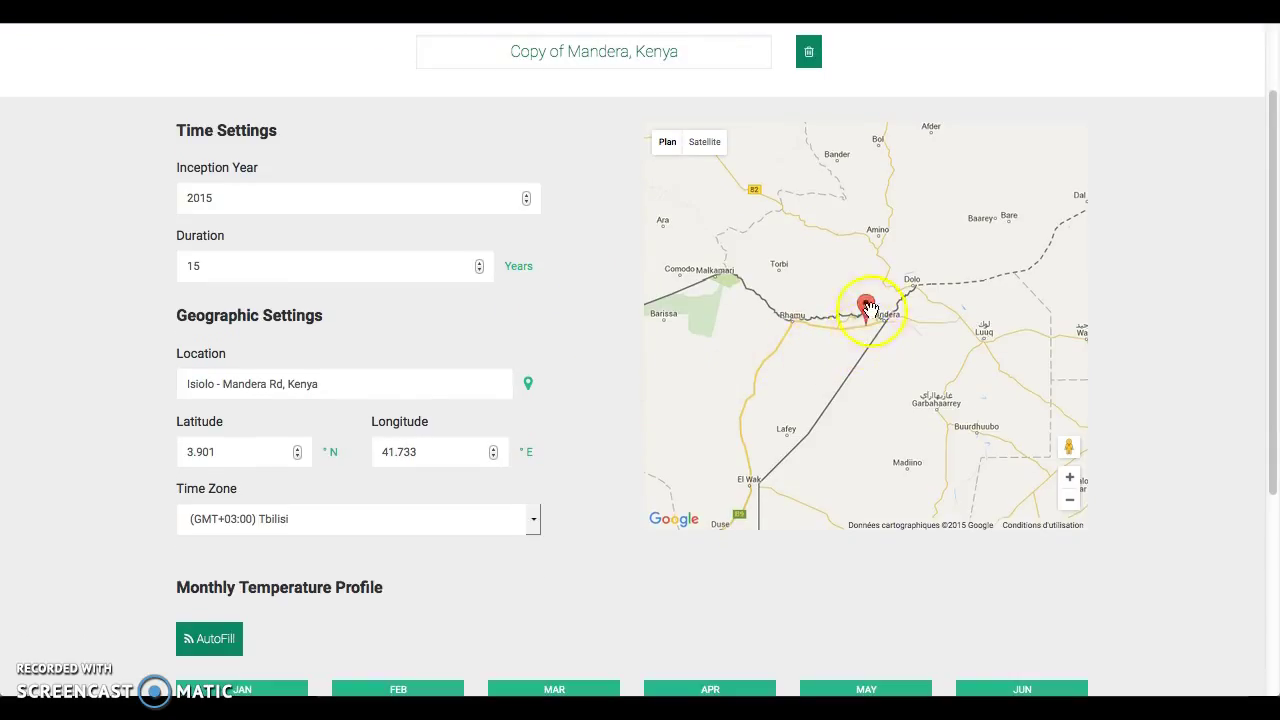
drag(378, 384, 153, 379)
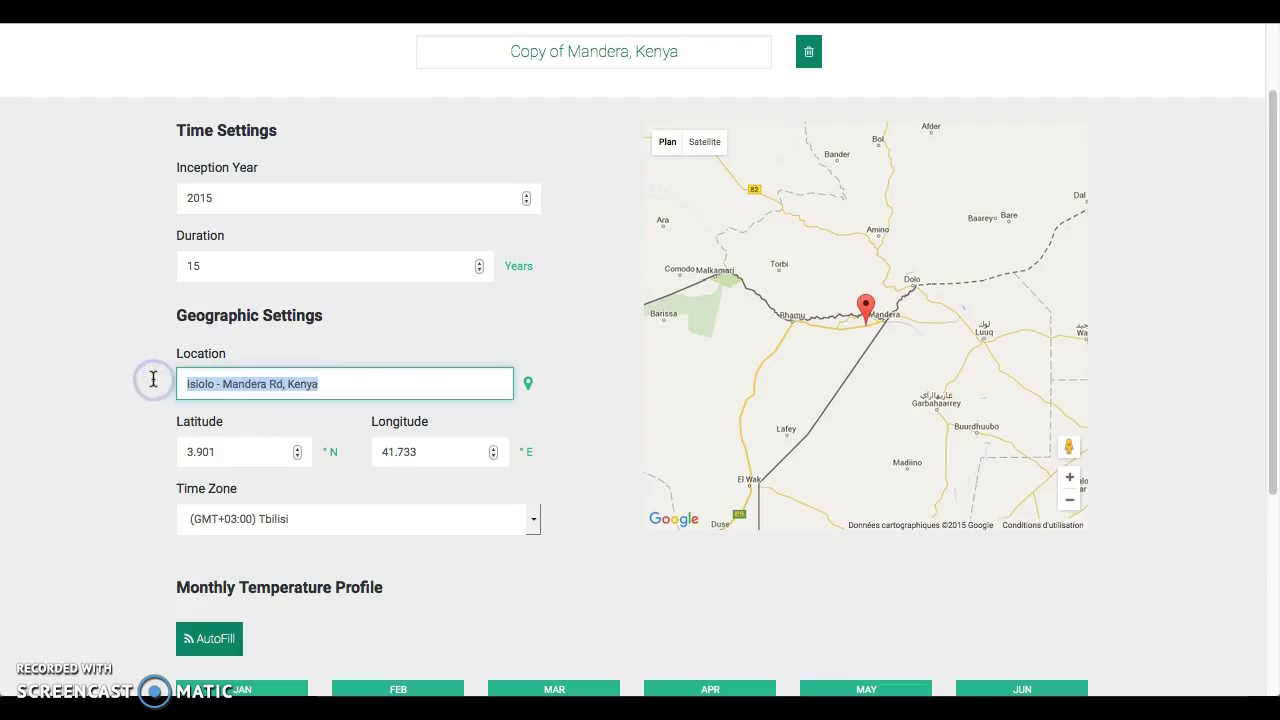
text(Nairobi)
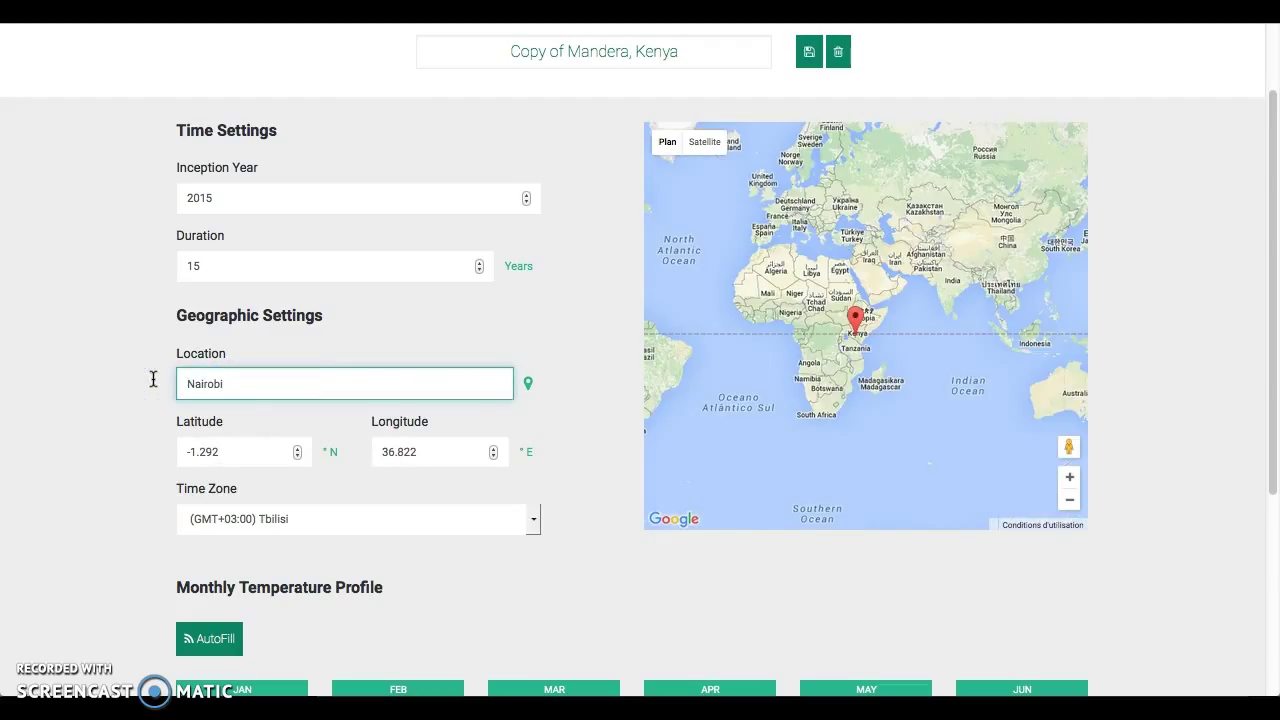
Move the map marker to Mandera at about 3.946° N, 41.815° E, and set the time zone to (GMT+03:00) Nairobi
mouse_move(881, 260)
mouse_down()
mouse_move(704, 365)
mouse_move(726, 396)
mouse_move(720, 466)
mouse_move(840, 384)
mouse_move(1002, 209)
mouse_move(760, 414)
mouse_move(748, 472)
mouse_up()
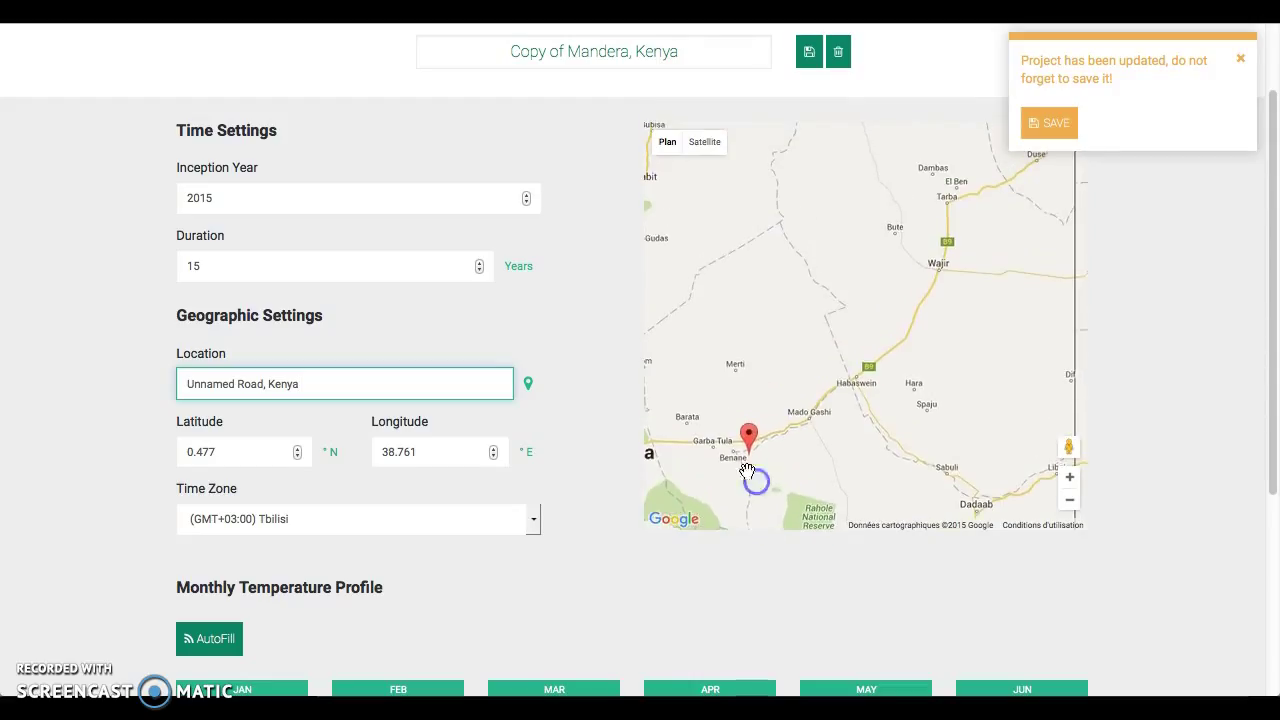
mouse_move(752, 428)
mouse_down()
mouse_move(941, 176)
mouse_move(843, 417)
mouse_move(794, 449)
mouse_move(1012, 190)
mouse_up()
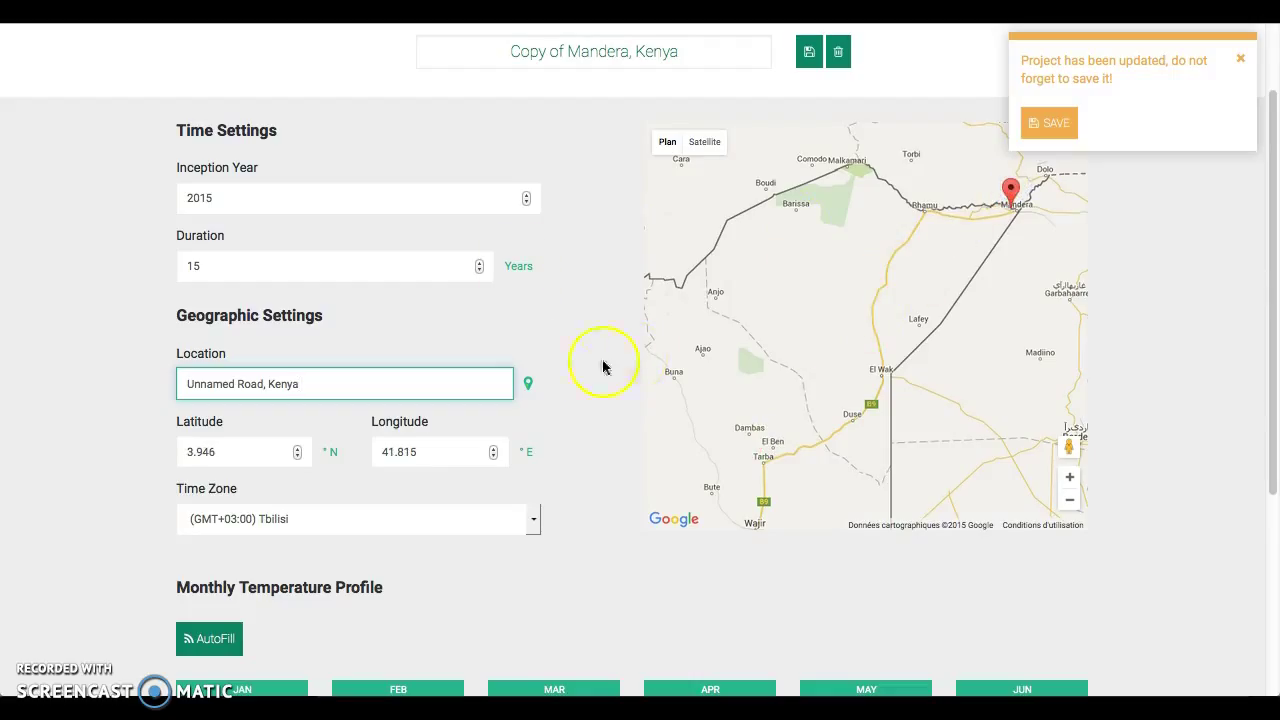
scroll(510, 455, down, 2)
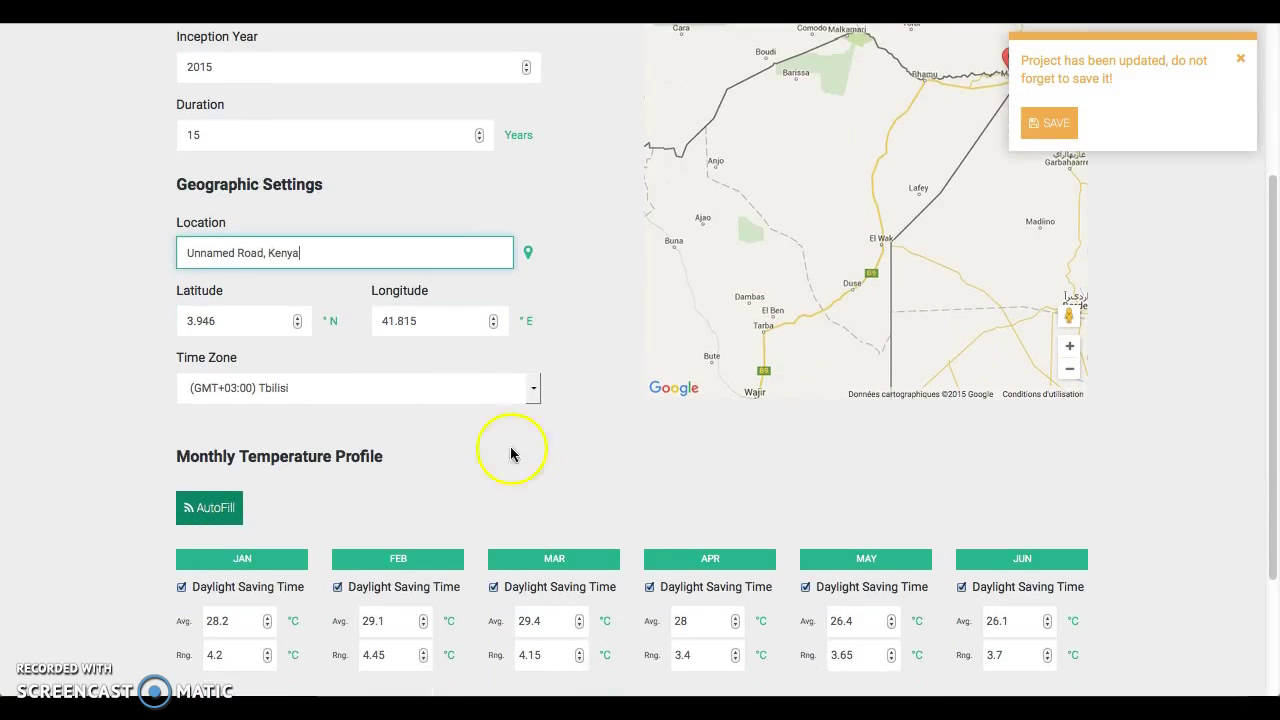
click(420, 393)
click(298, 668)
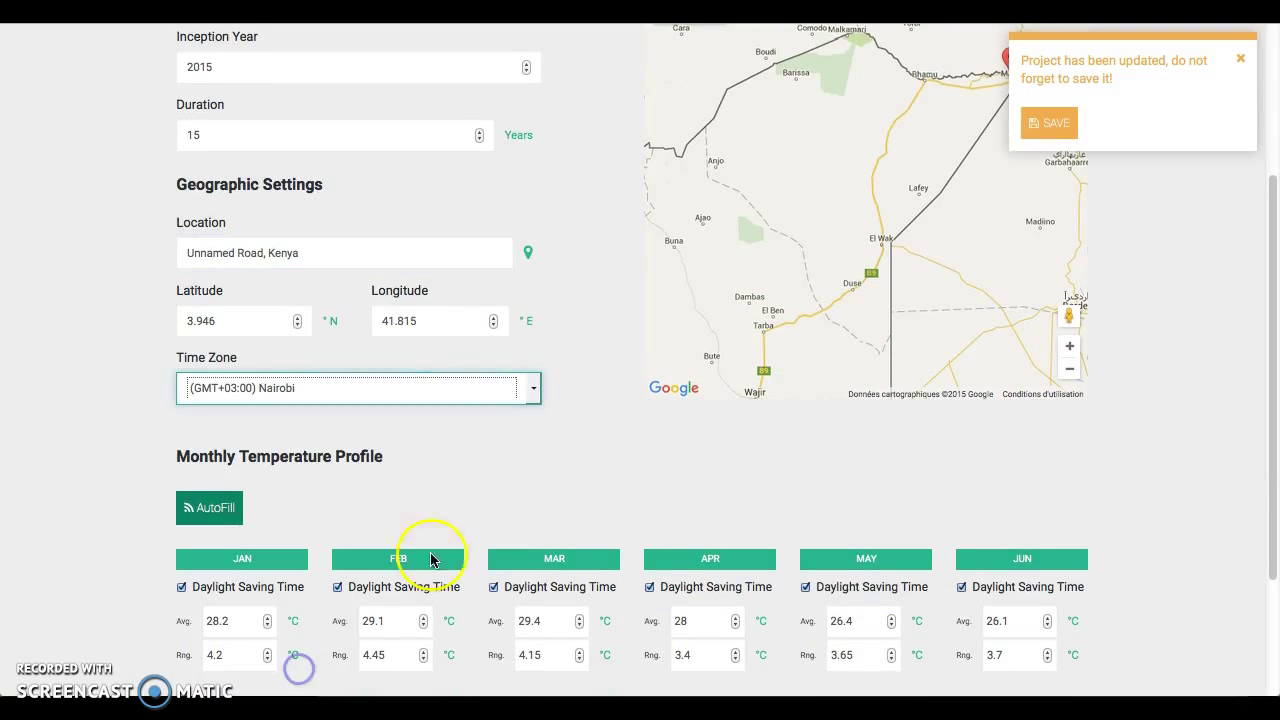
Auto-fill the monthly temperature profile from the project's geolocation, and save the project
scroll(116, 410, down, 3)
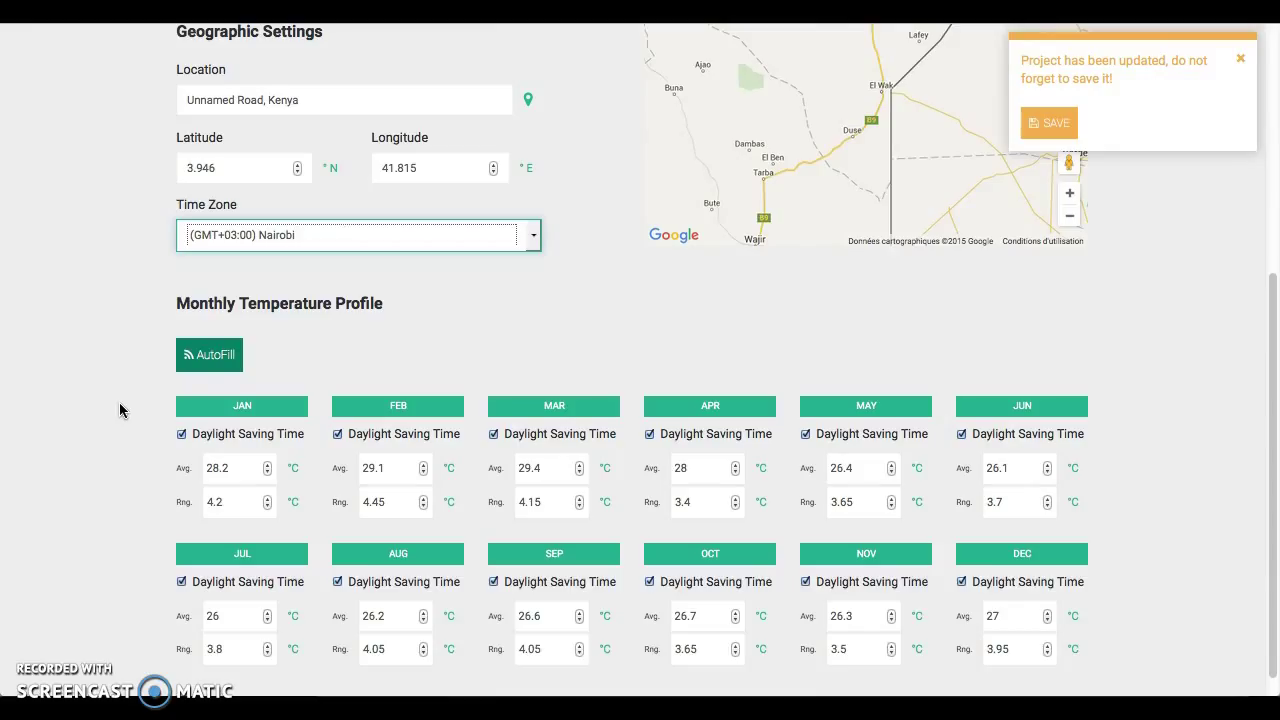
click(212, 362)
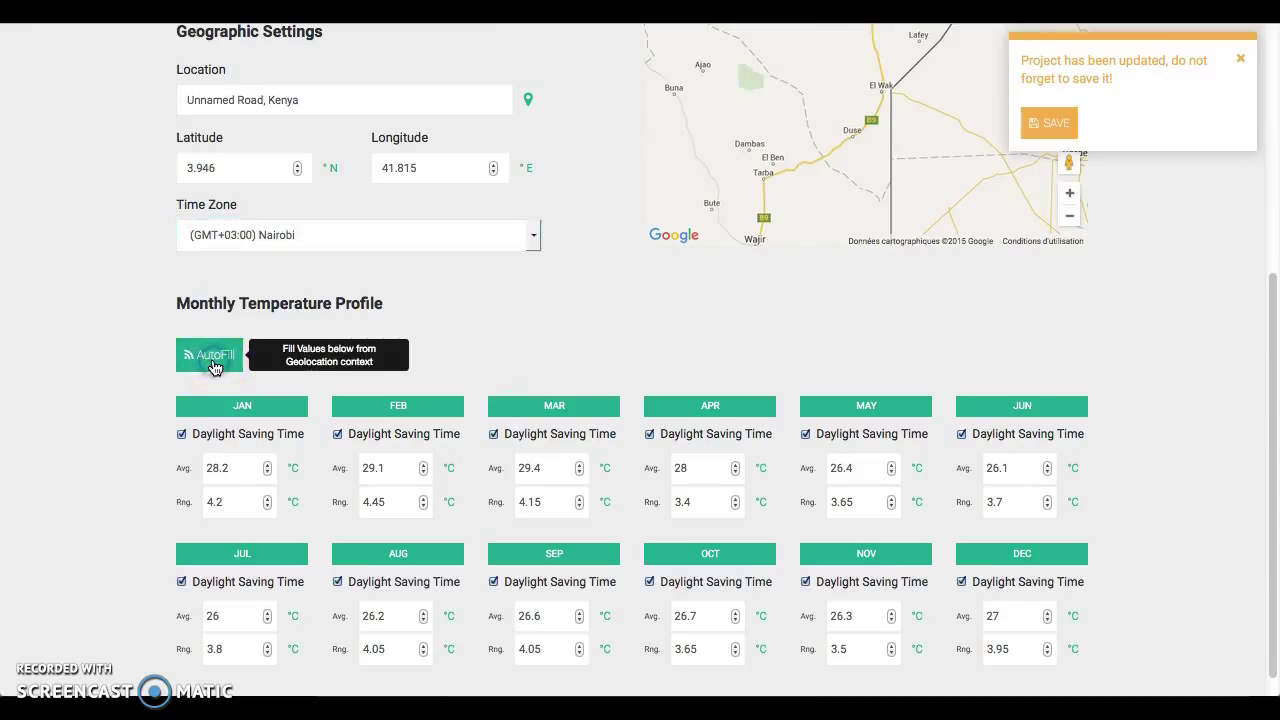
click(109, 485)
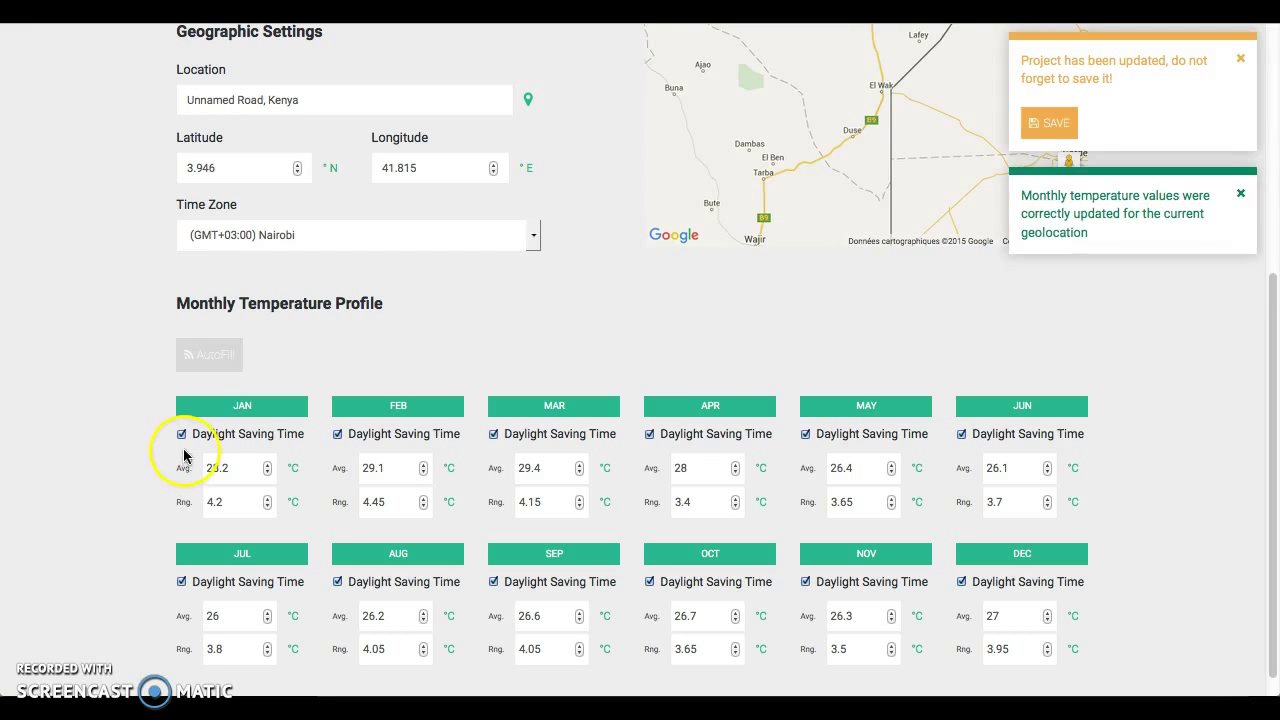
click(287, 444)
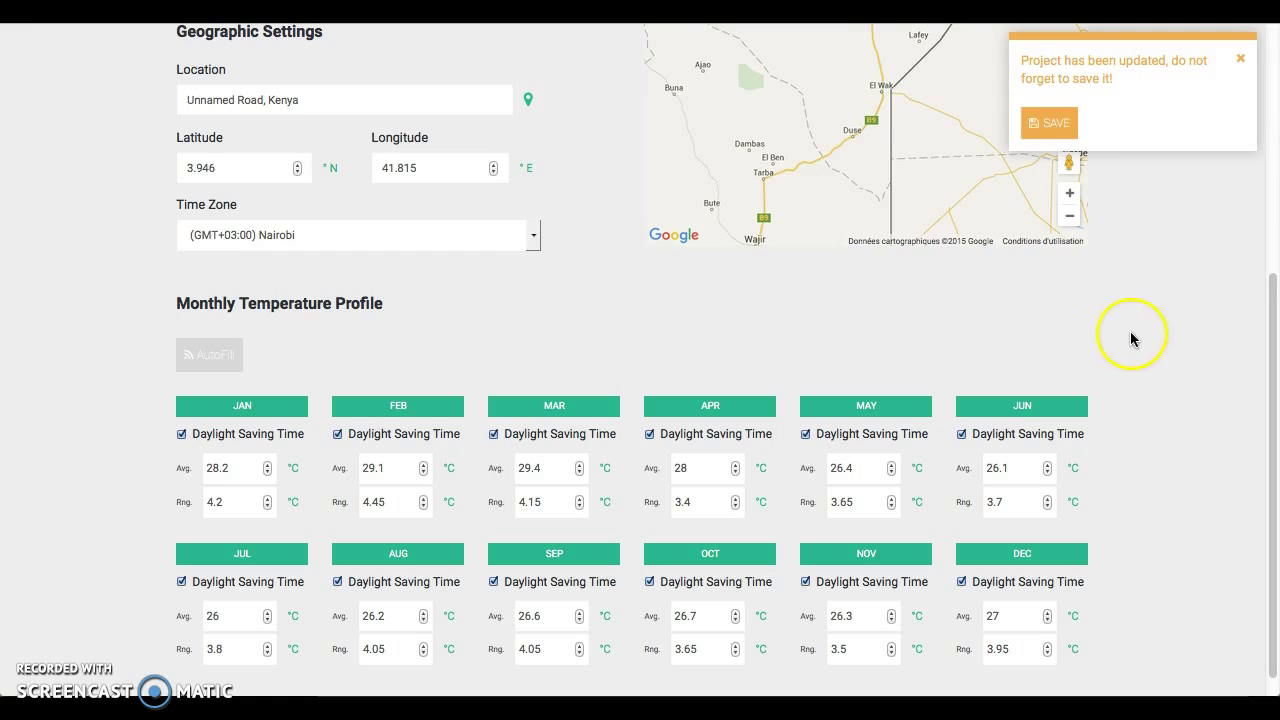
click(1060, 124)
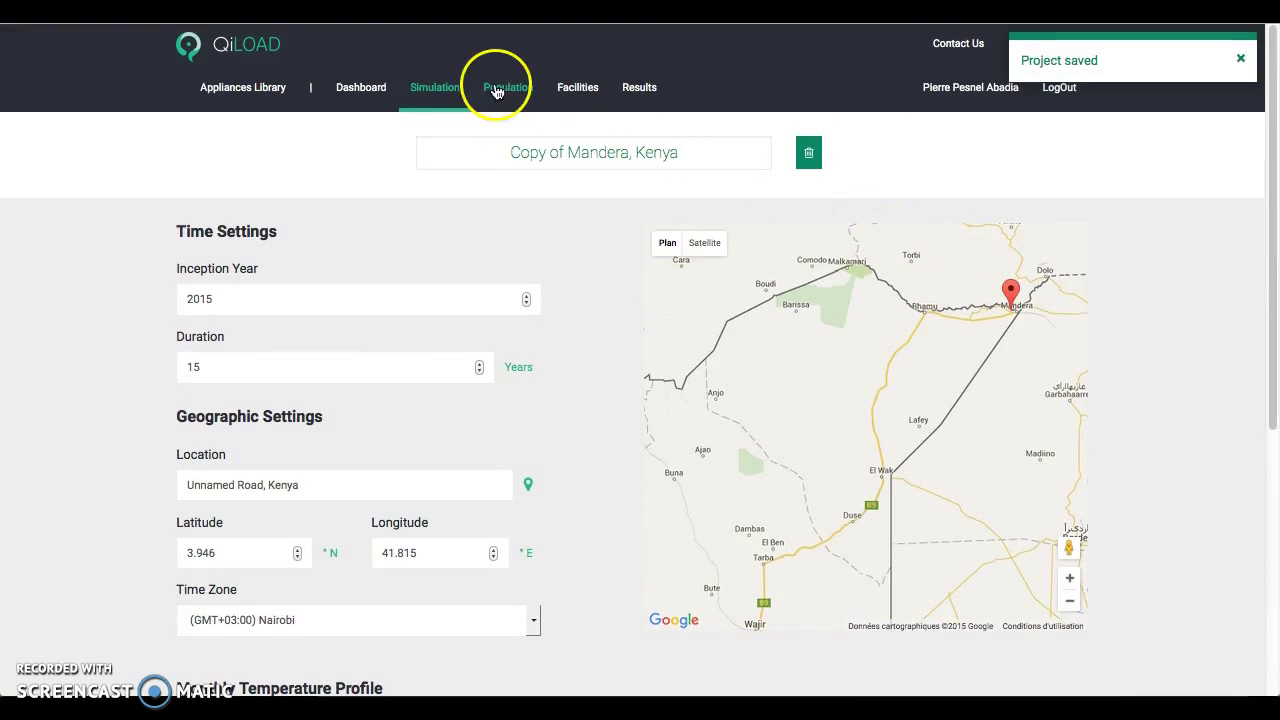
Open the project's population data and examine the 2015 population, household size, connection ratio and matching chart points
click(517, 92)
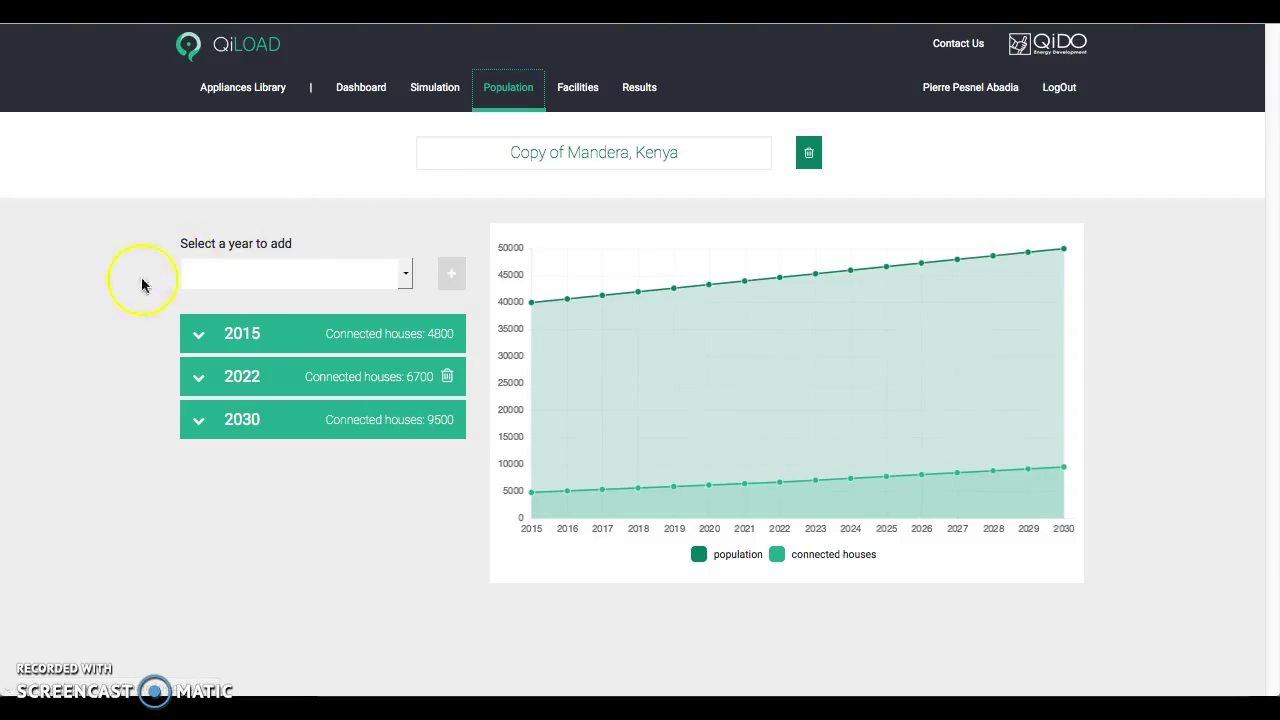
click(247, 340)
scroll(145, 369, down, 2)
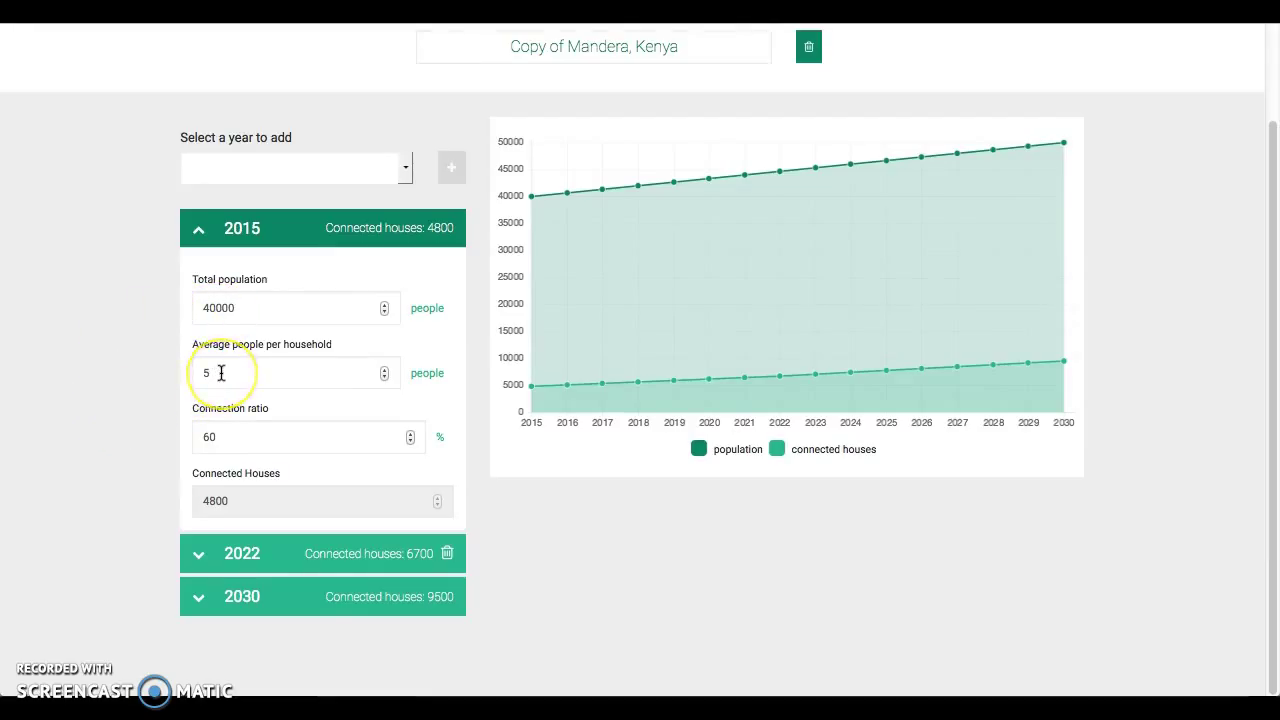
click(243, 436)
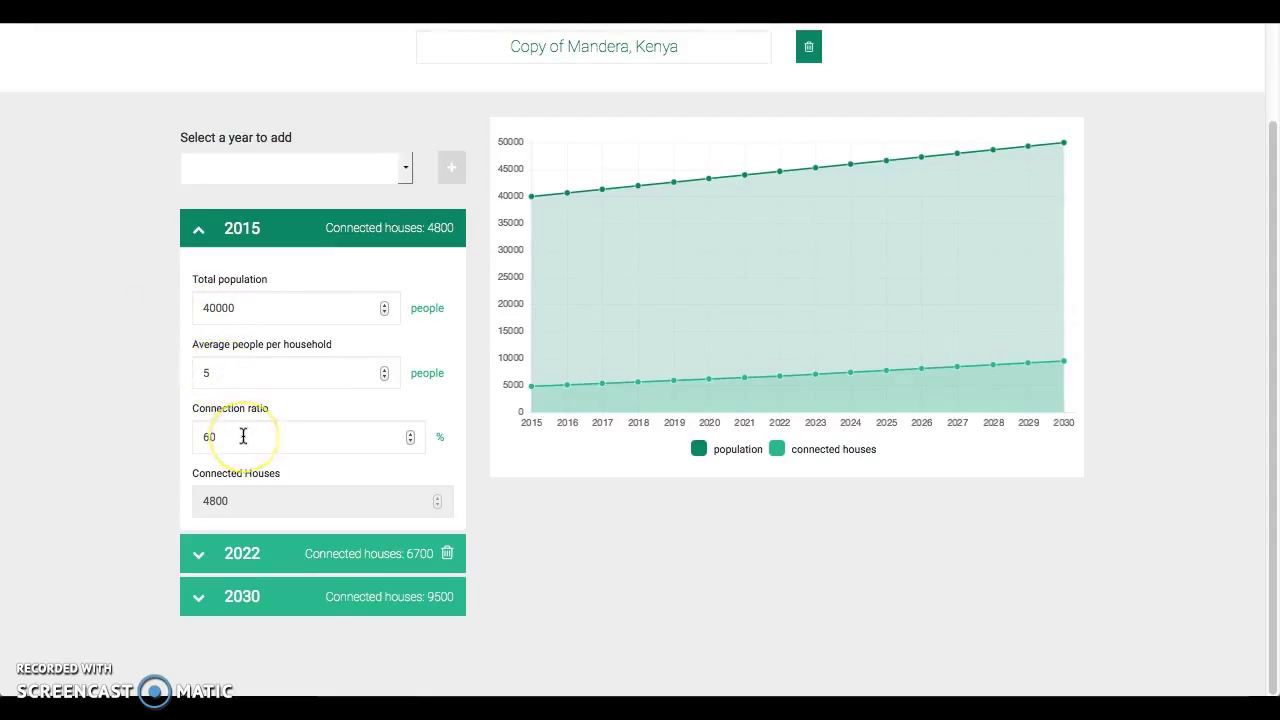
mouse_move(529, 219)
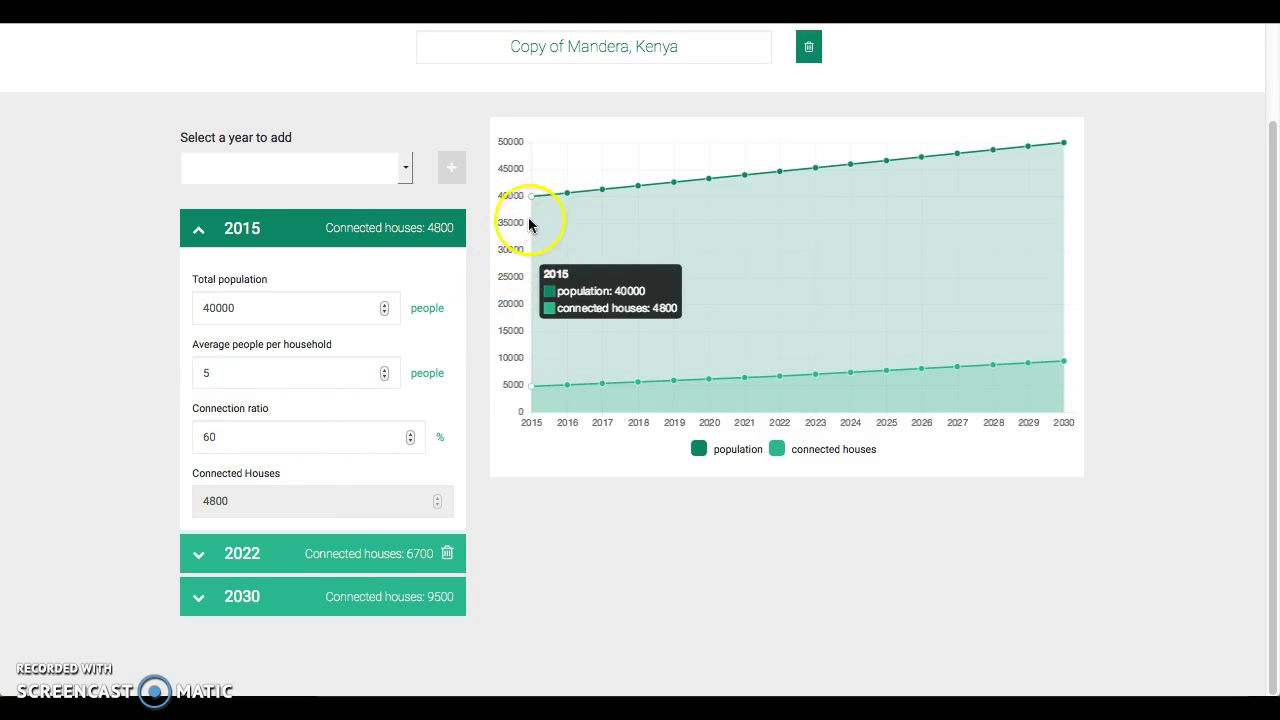
drag(530, 197, 529, 404)
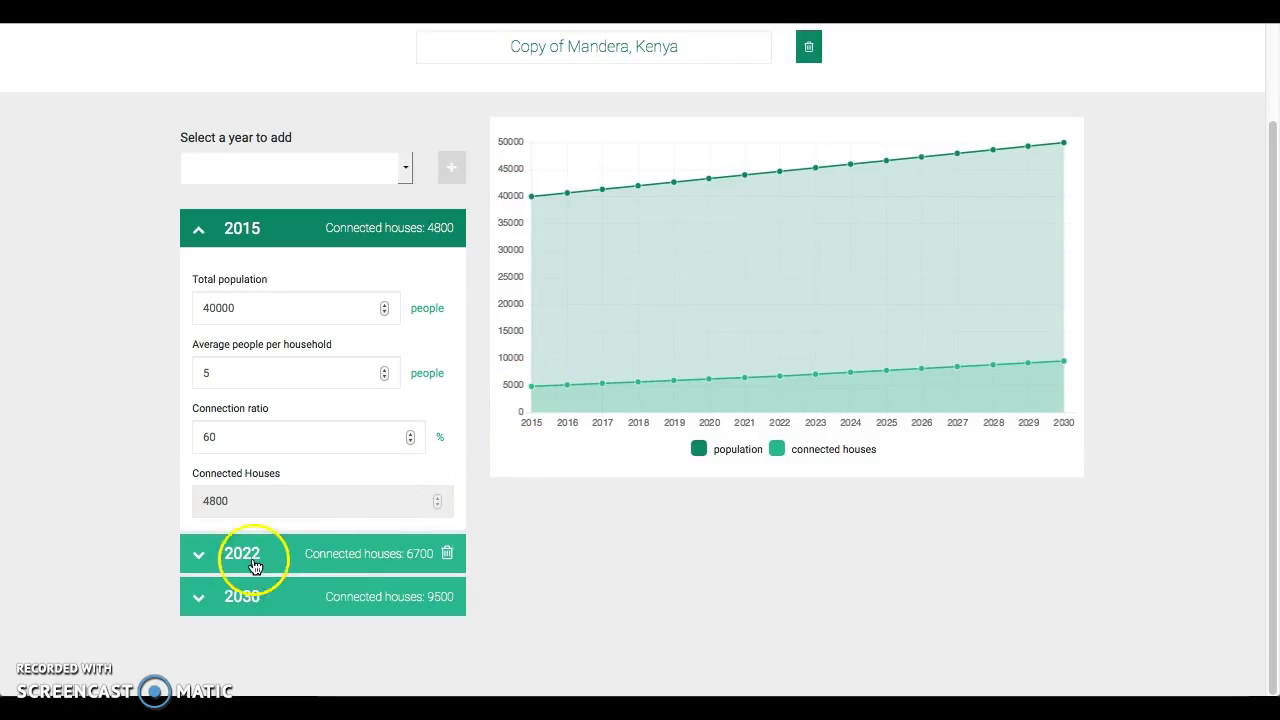
For 2030, set the total population to 55000 and the average people per household to 4
click(228, 599)
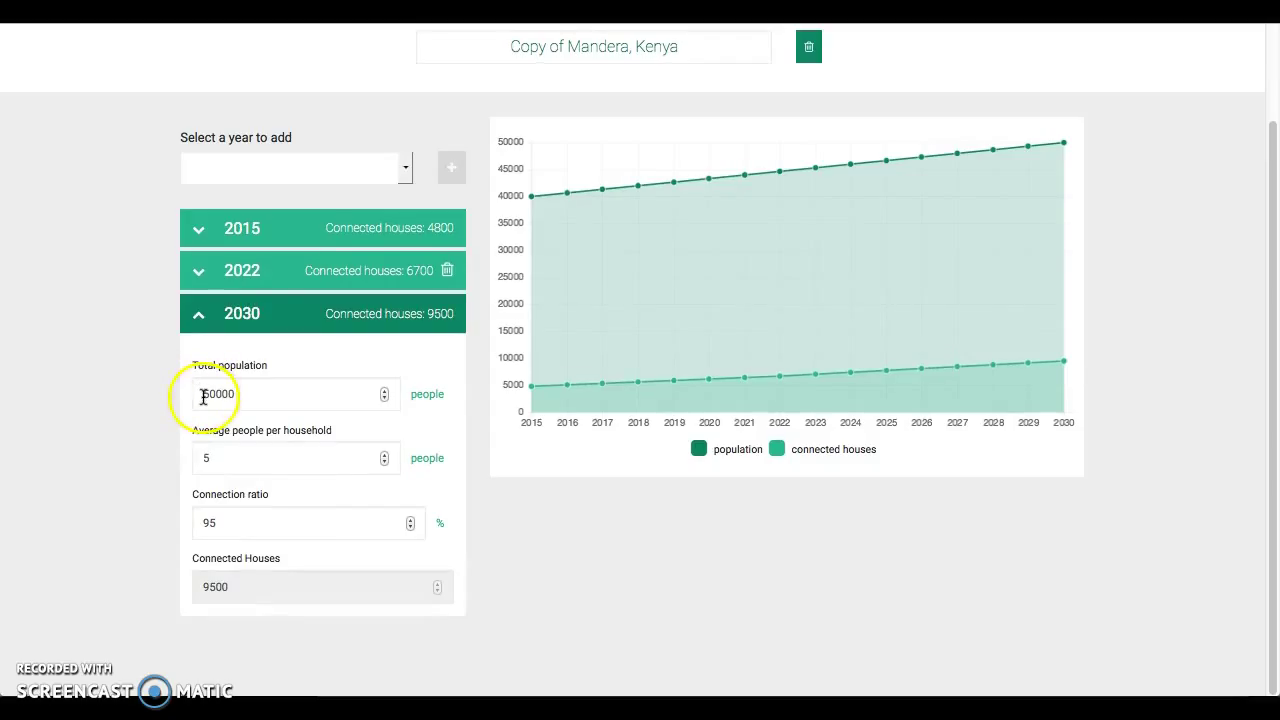
drag(204, 396, 256, 396)
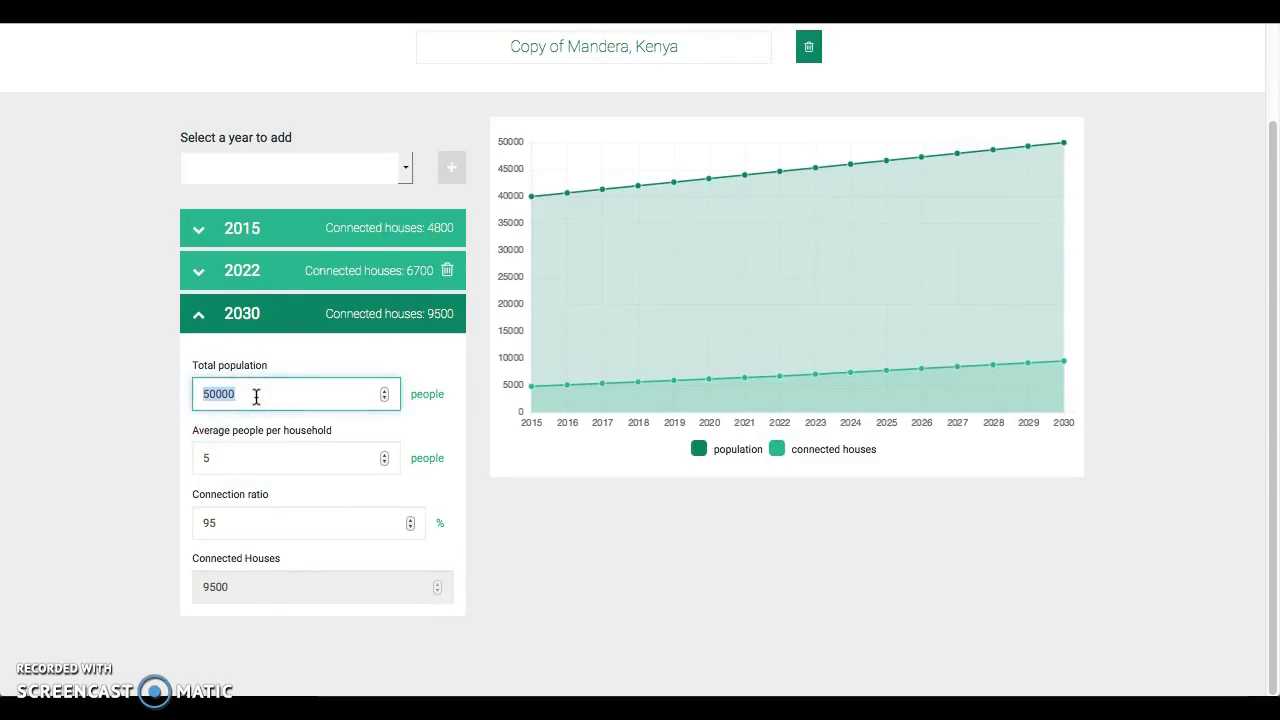
text(55000)
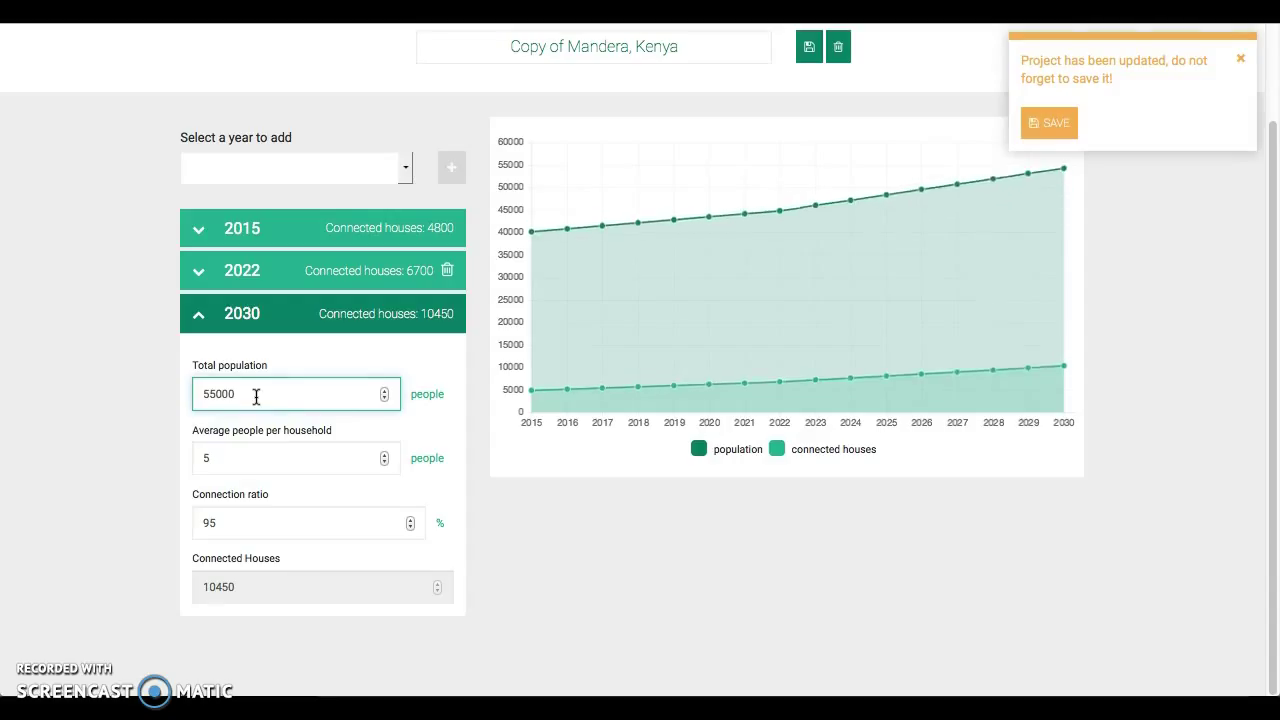
drag(209, 457, 149, 458)
text(4)
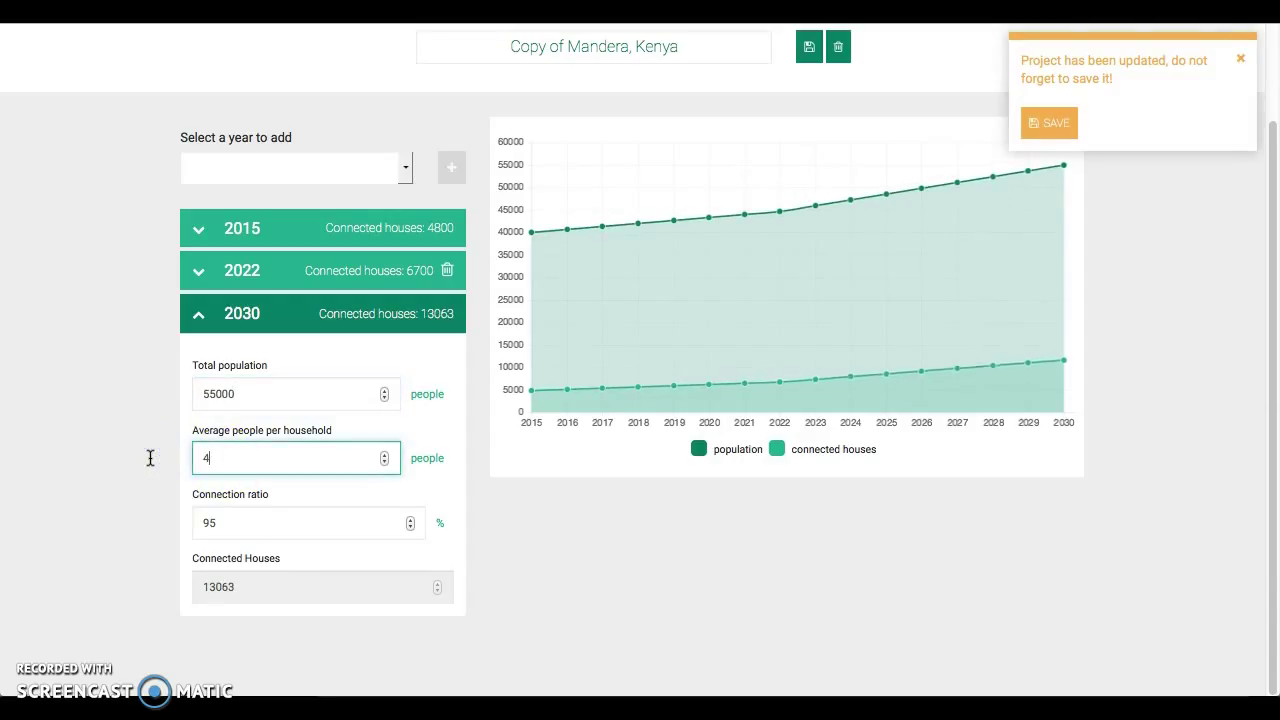
Set the 2030 connection ratio to 90% and average people per household to 5, and save the project
click(221, 518)
key(BackSpace)
text(0)
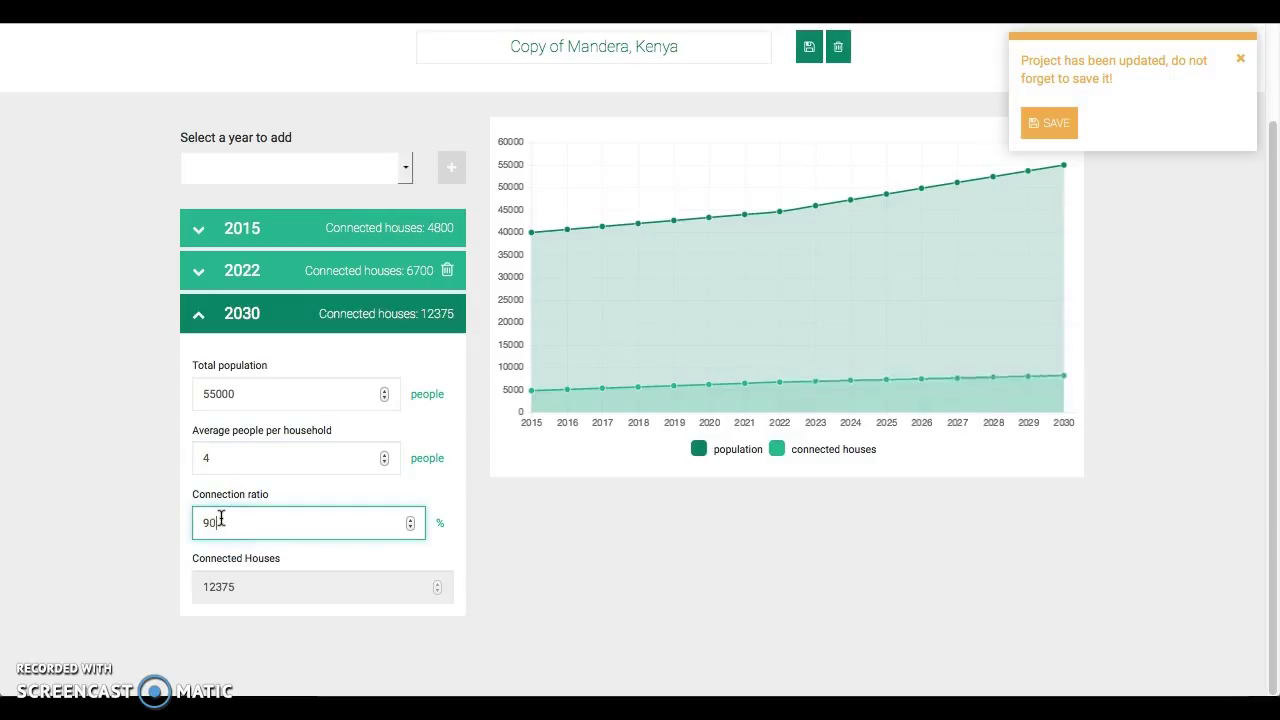
click(226, 464)
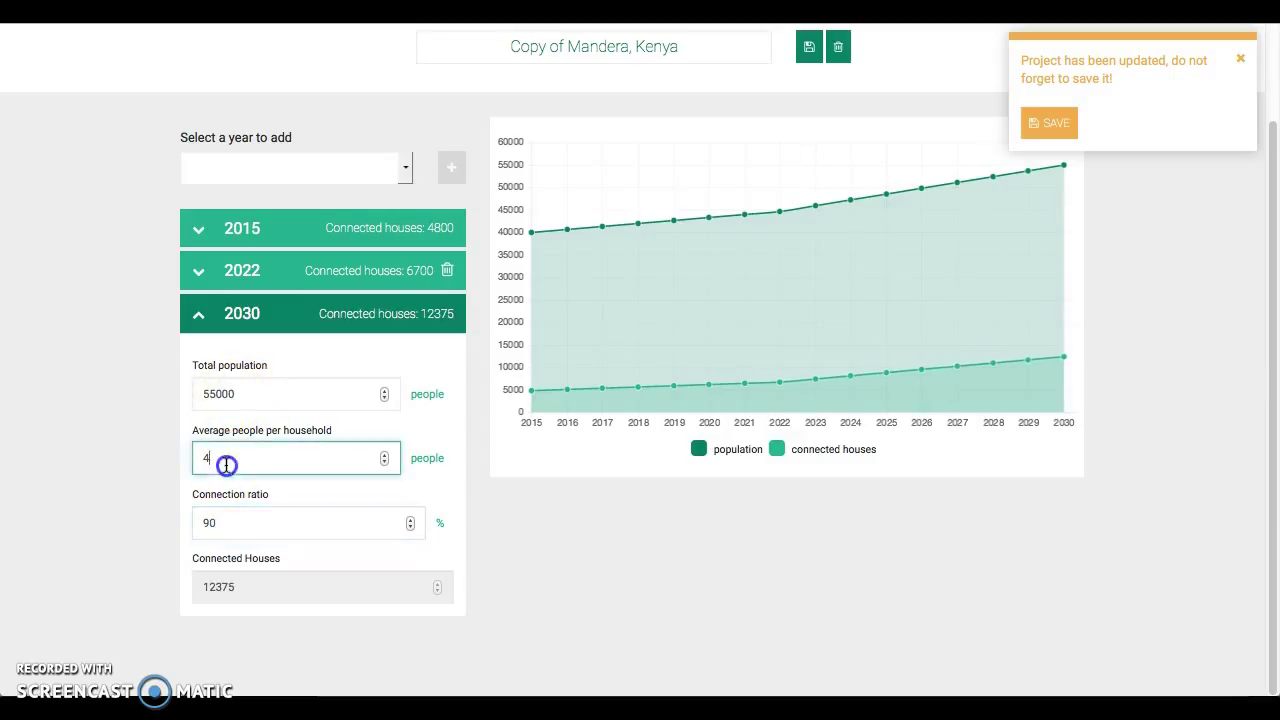
text(5)
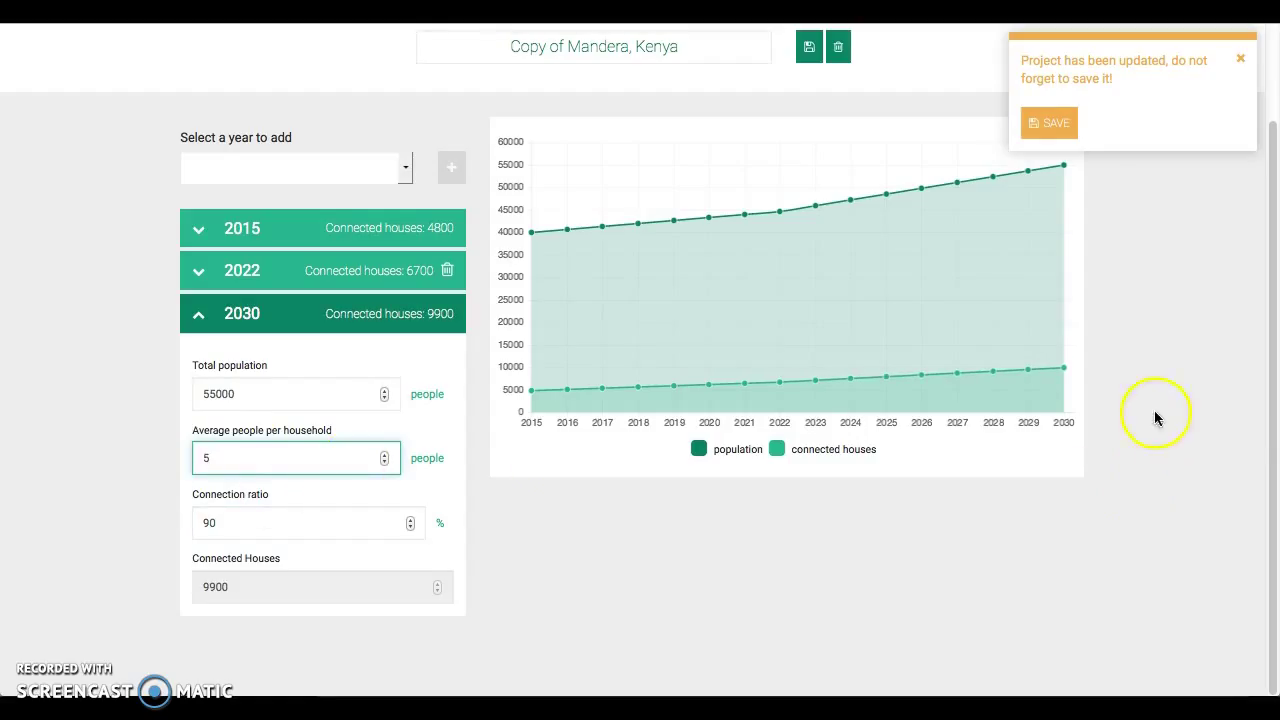
click(1045, 123)
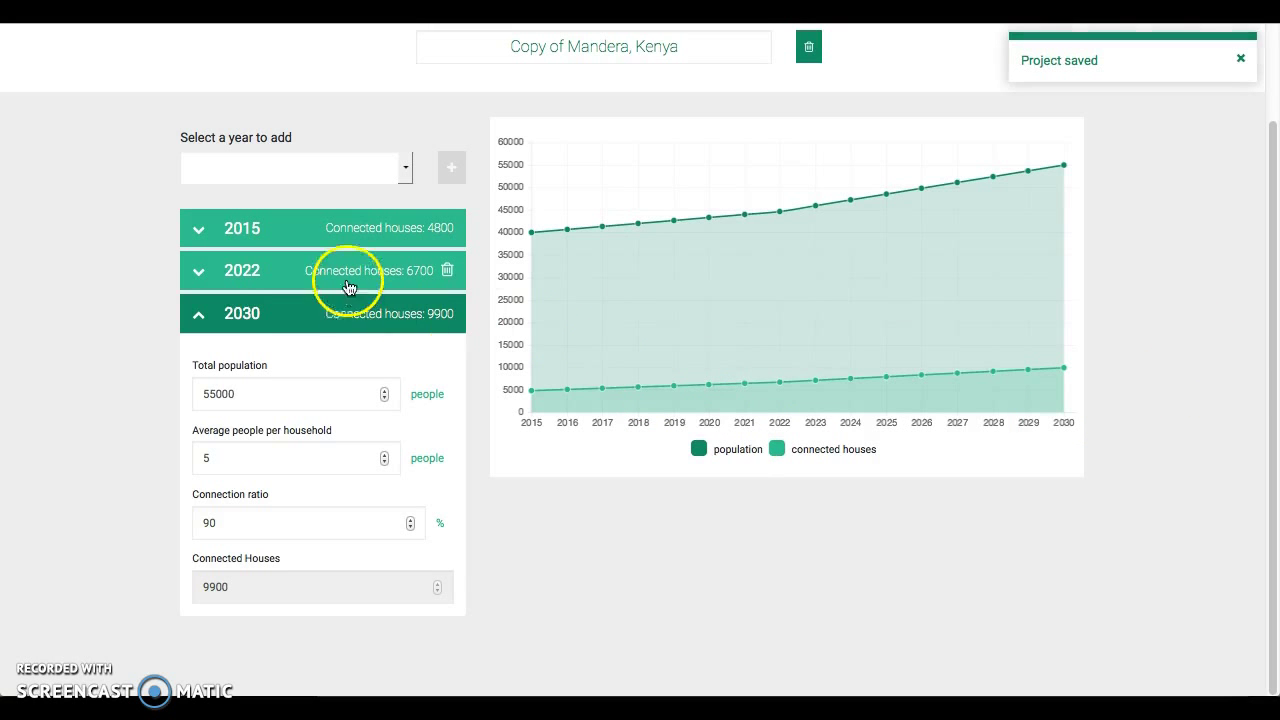
Set the total population for 2022 to 45000 people
click(351, 268)
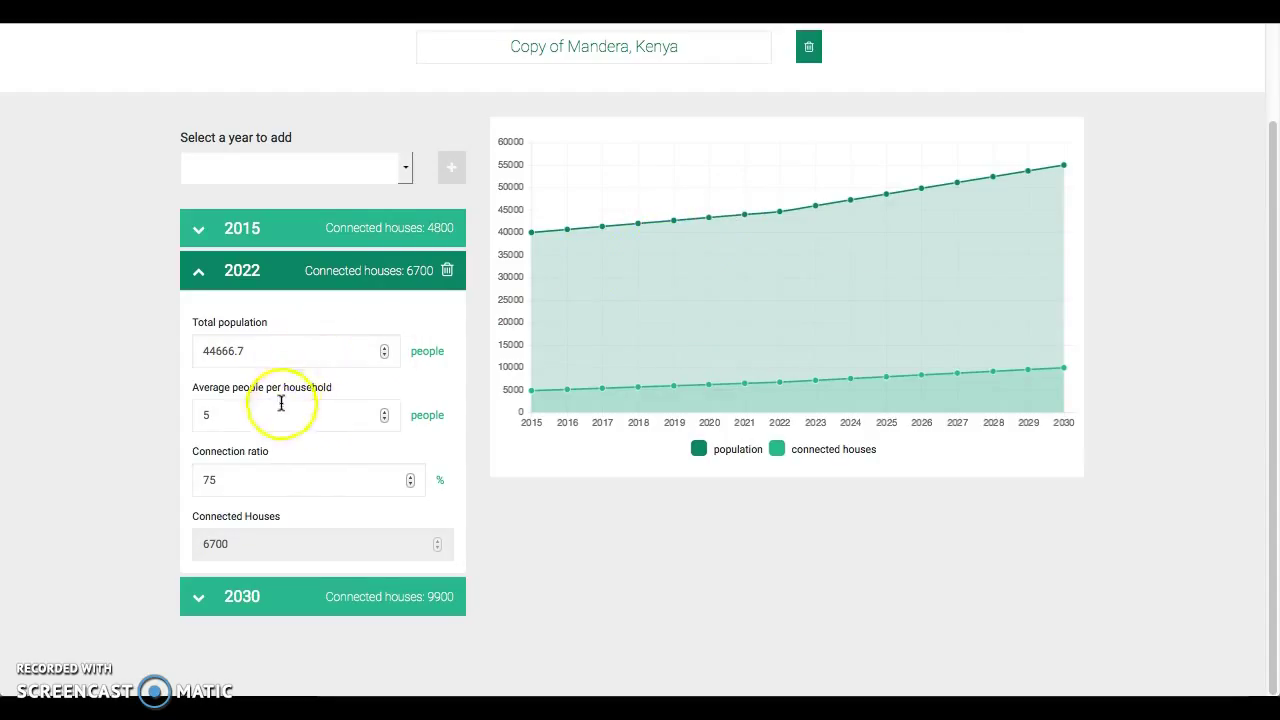
double_click(226, 349)
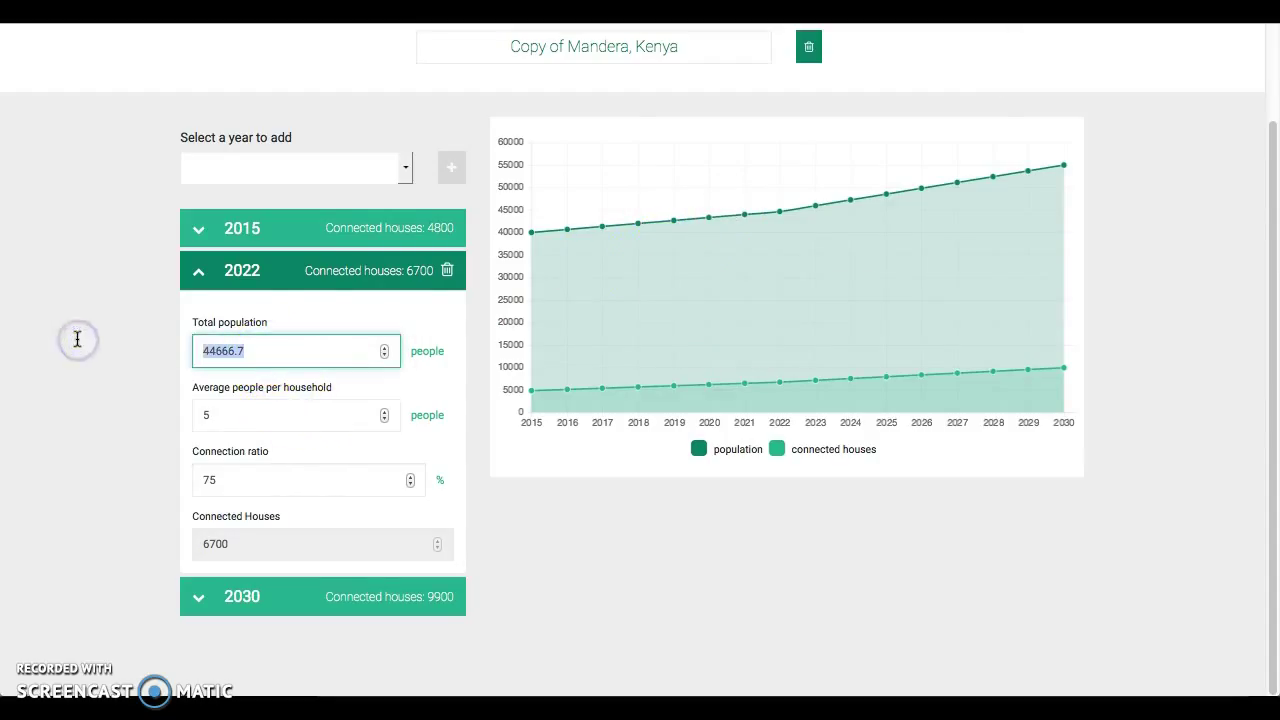
text(45000)
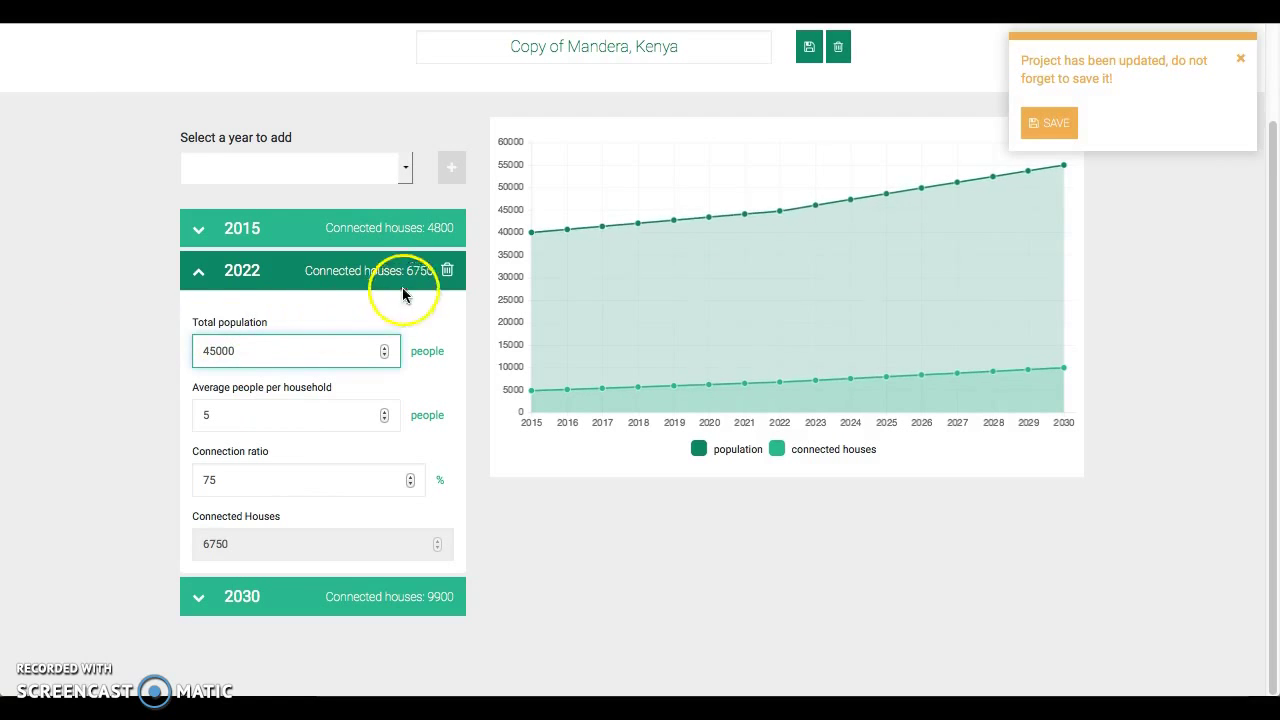
Start deleting the 2022 population entry, cancel the deletion, and collapse the entry
click(447, 270)
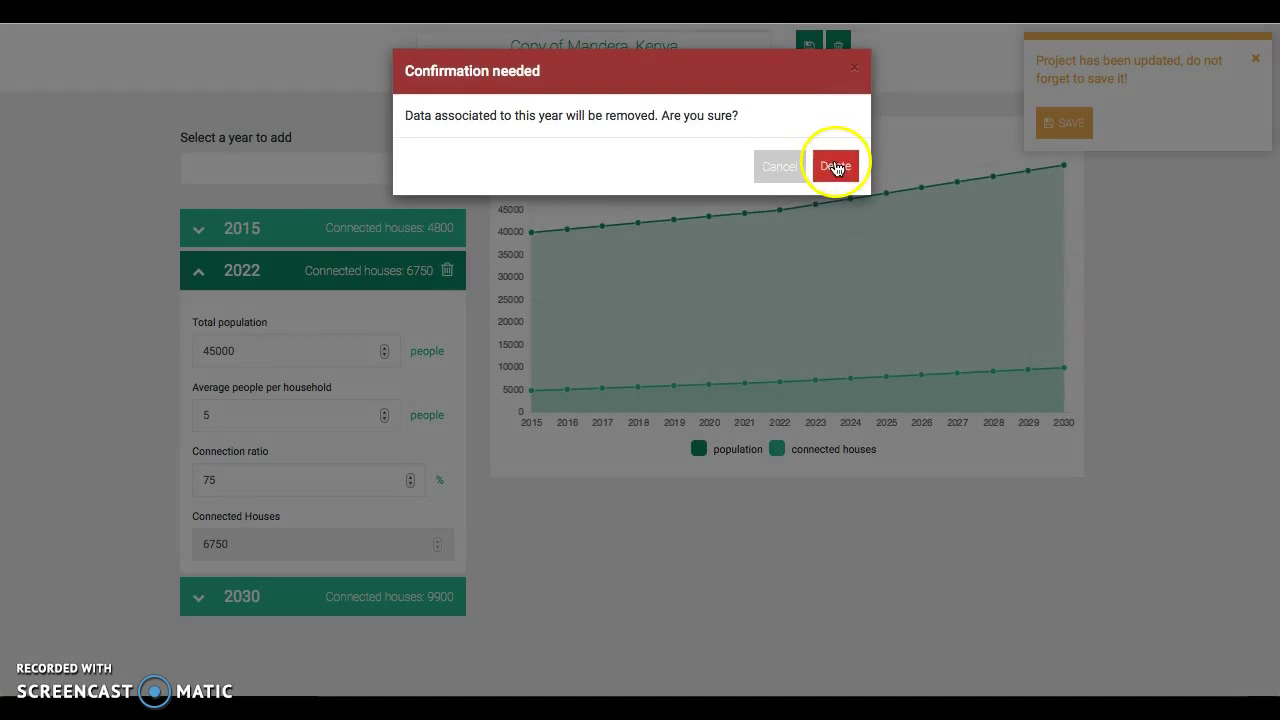
click(781, 166)
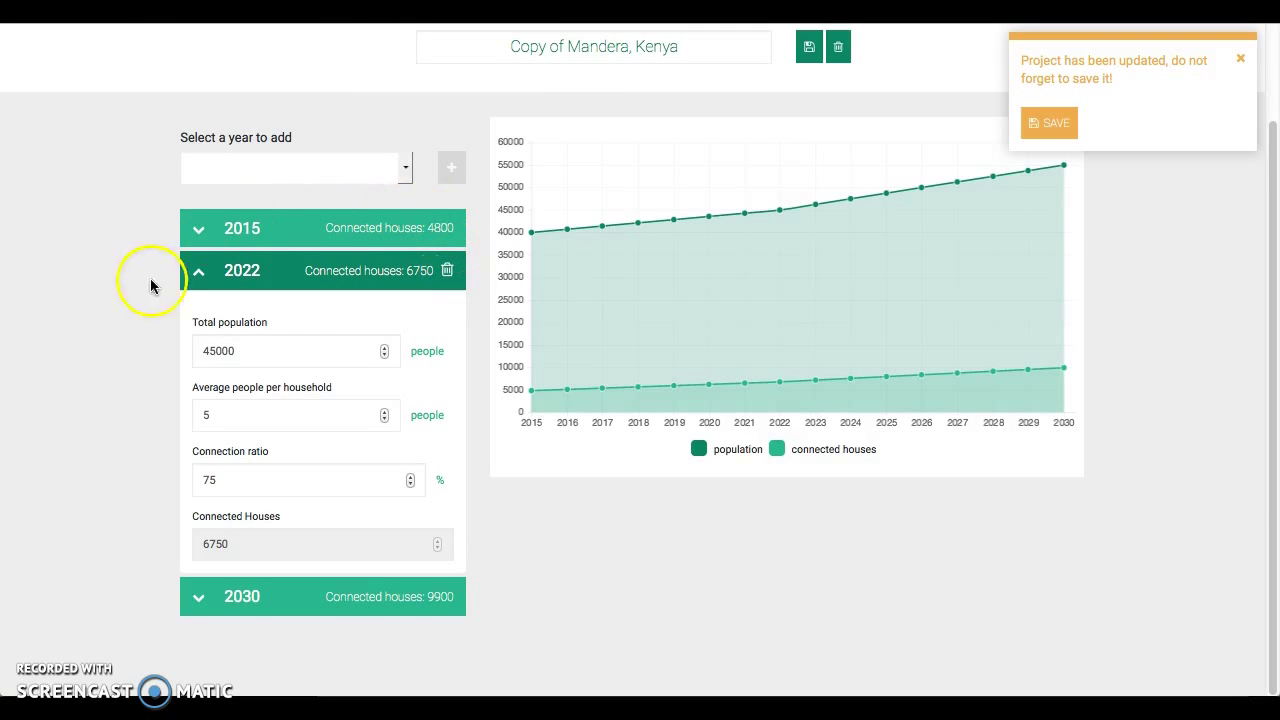
click(199, 271)
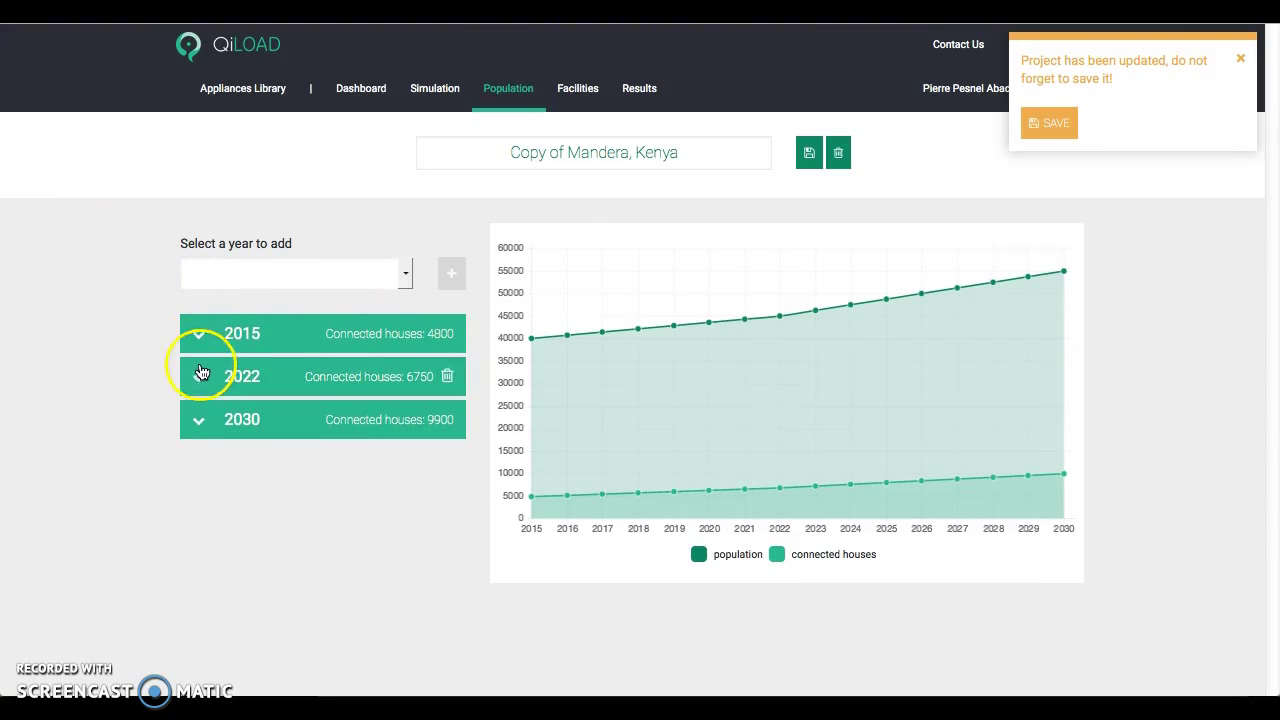
Open the project's facilities, look over the residential House Medium Income settings, and select House Low Income
click(577, 92)
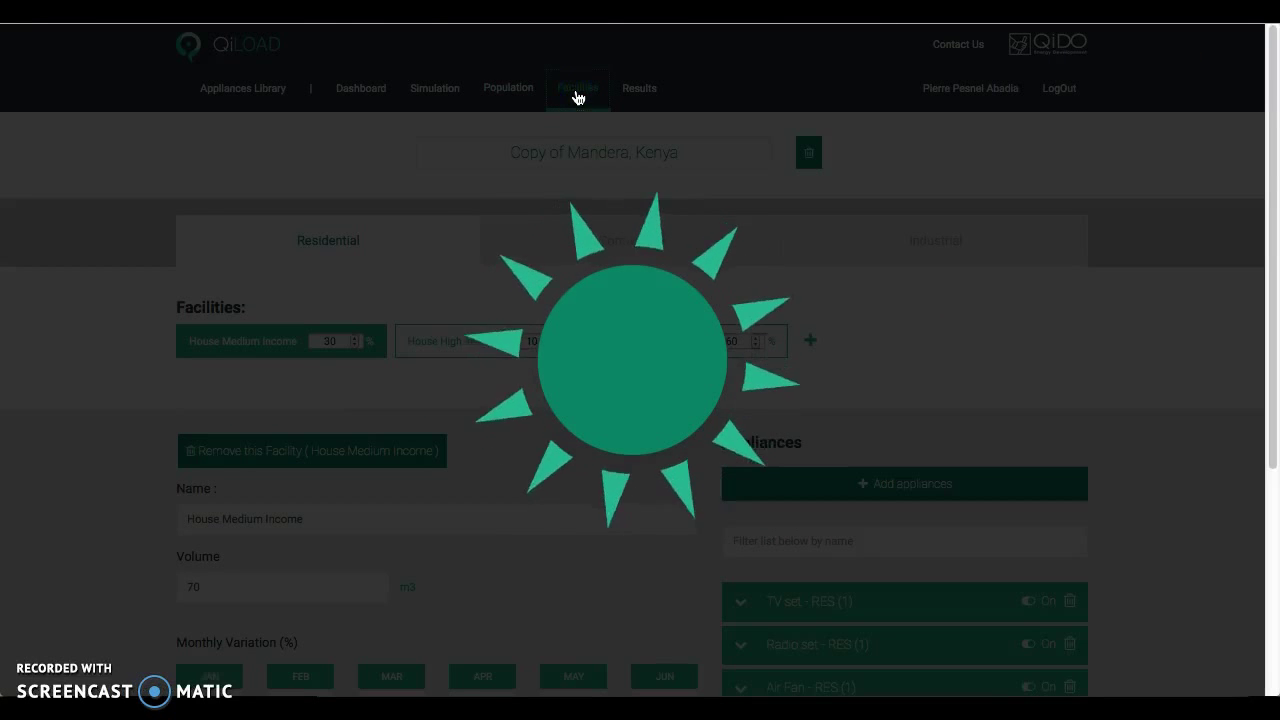
scroll(133, 429, down, 1)
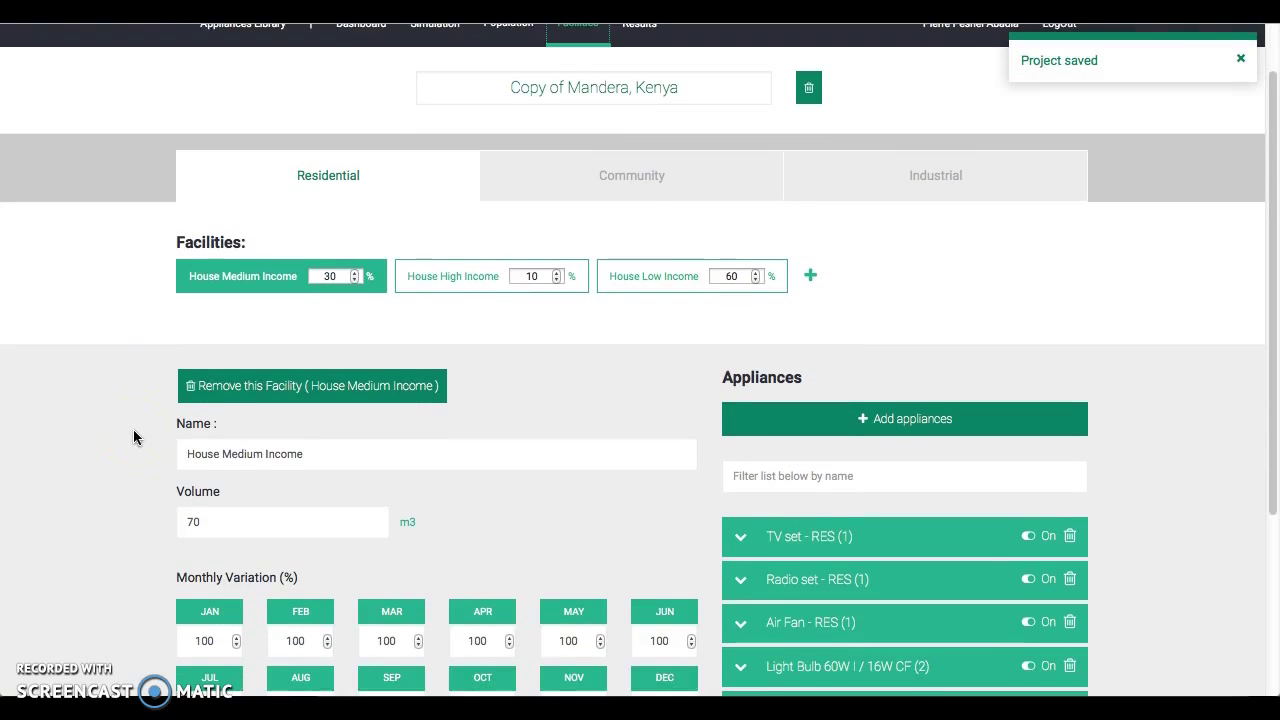
click(120, 426)
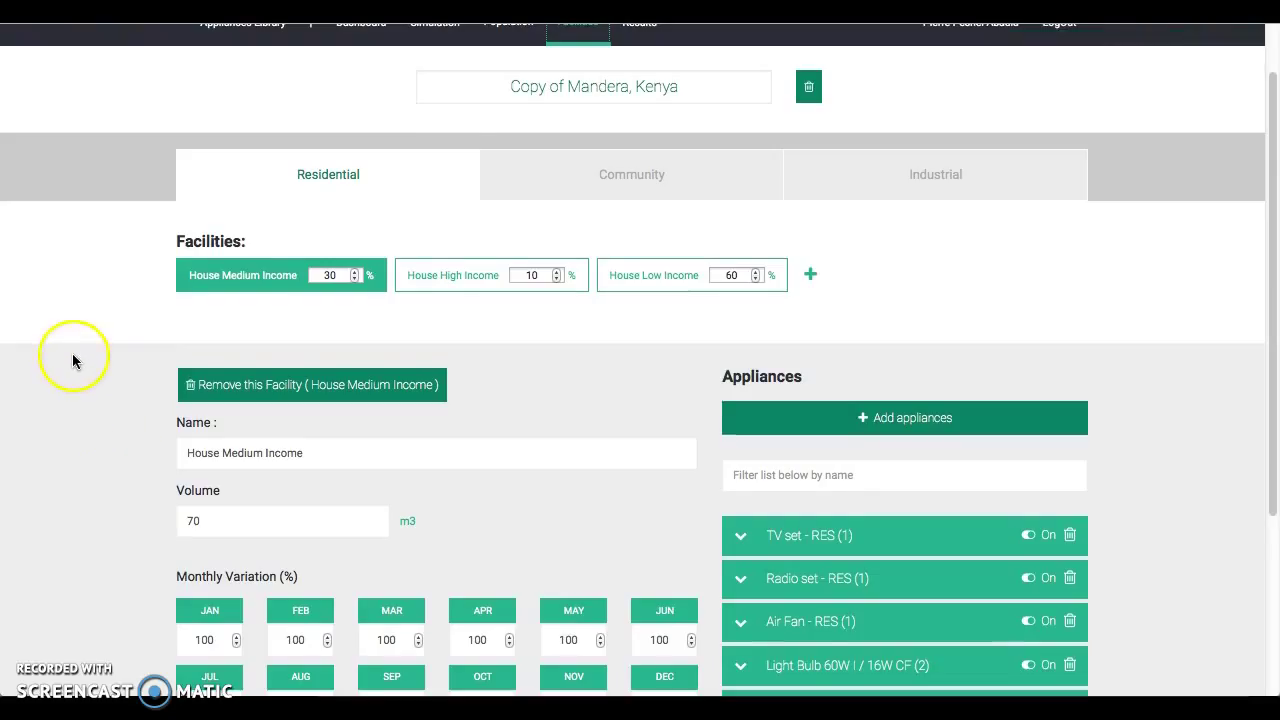
scroll(72, 353, down, 1)
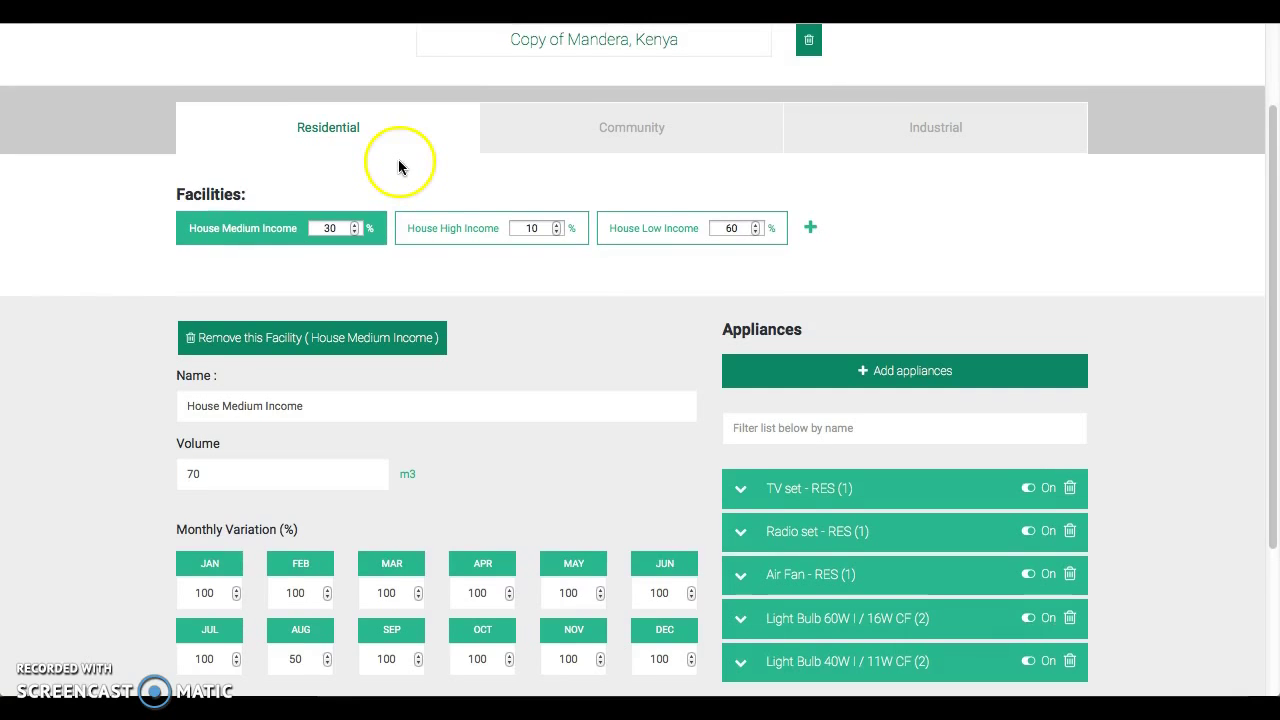
scroll(400, 168, up, 1)
scroll(397, 170, up, 2)
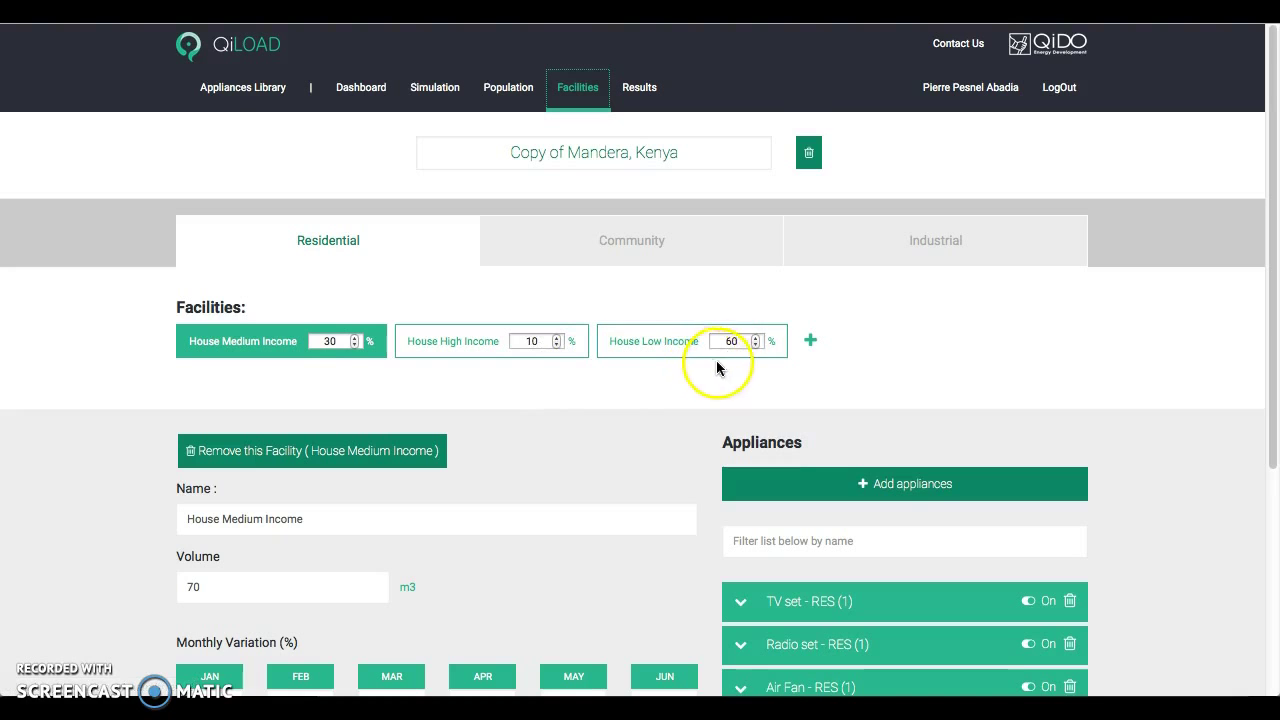
click(756, 338)
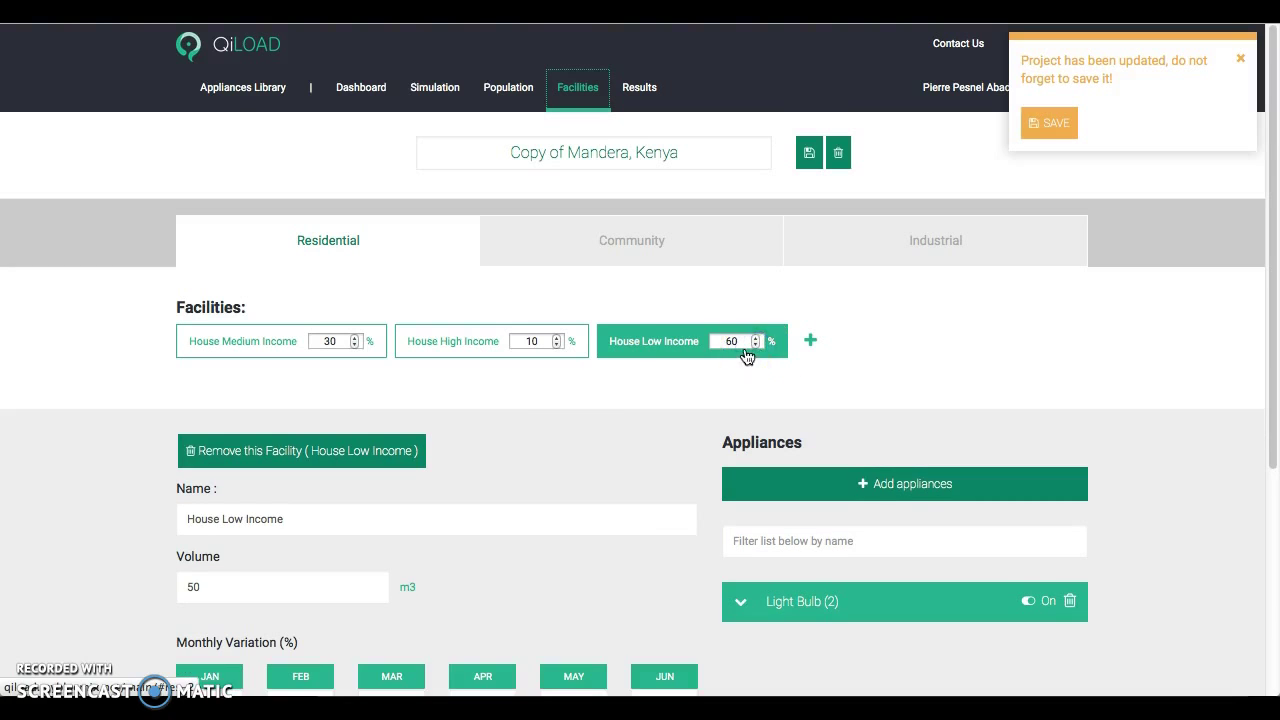
Add a residential facility named "House test", try its share at 1%, and set it back to 0%
click(810, 340)
click(594, 131)
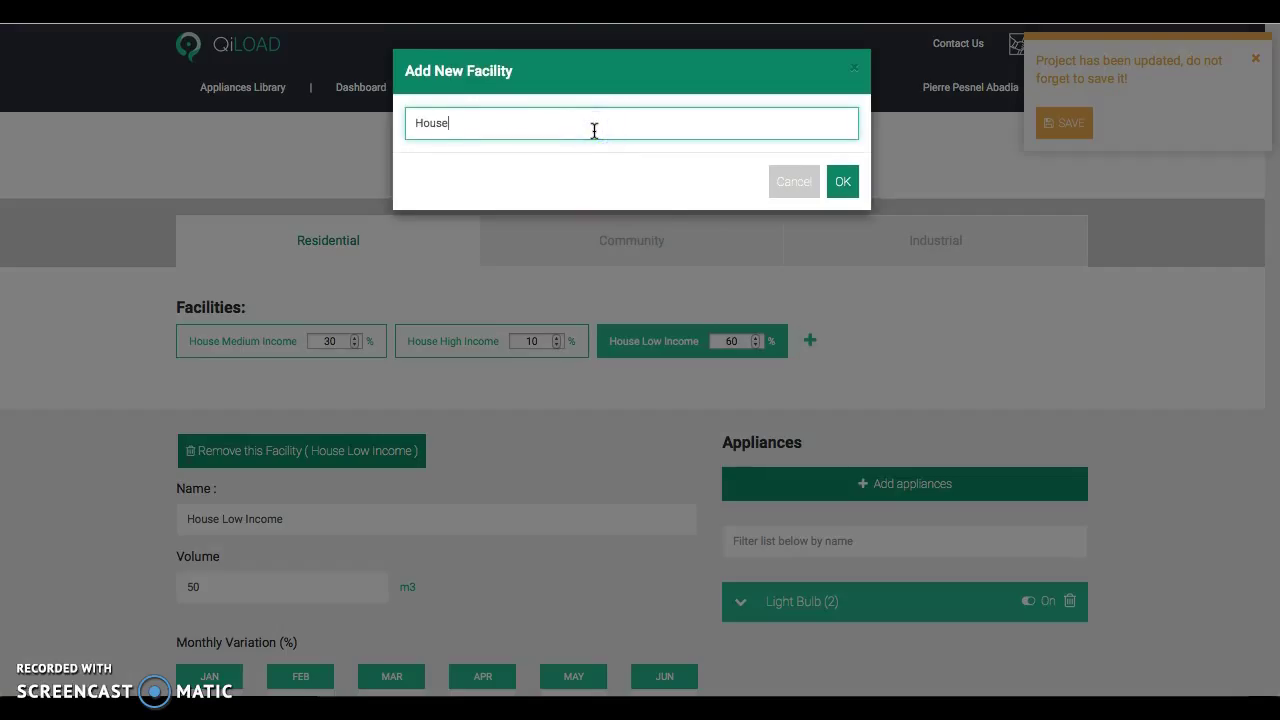
key(Return)
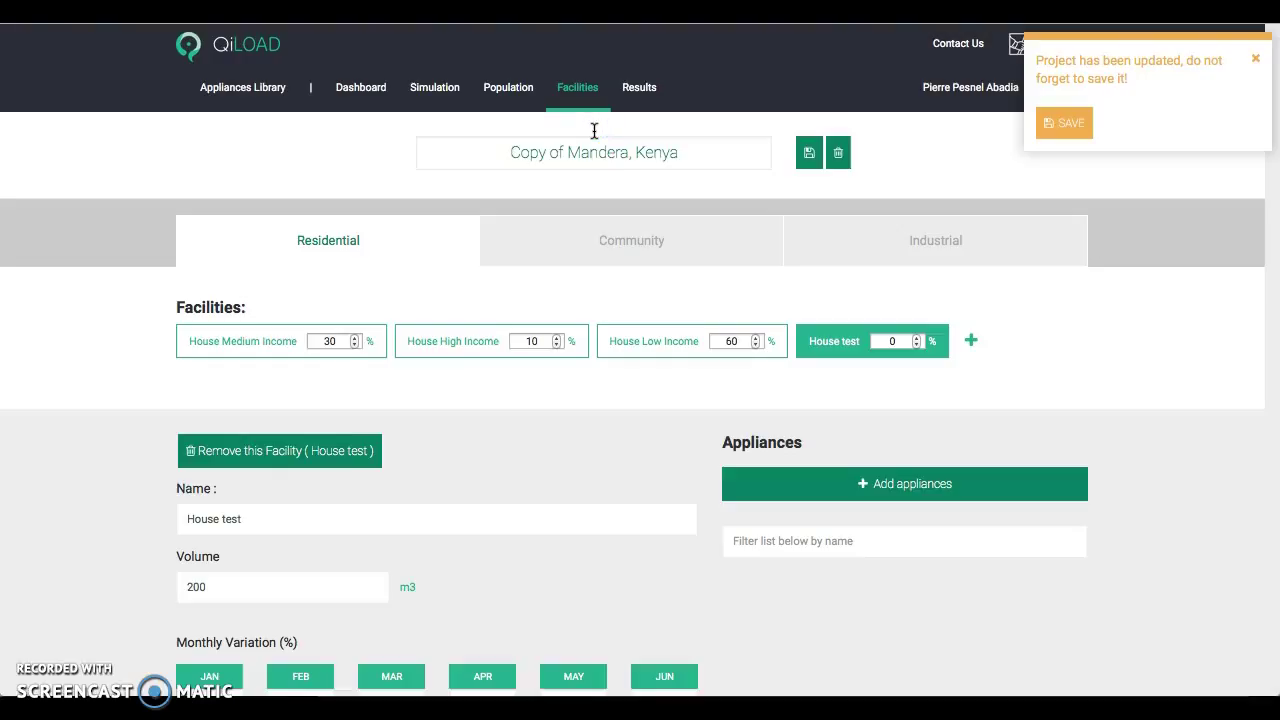
click(917, 338)
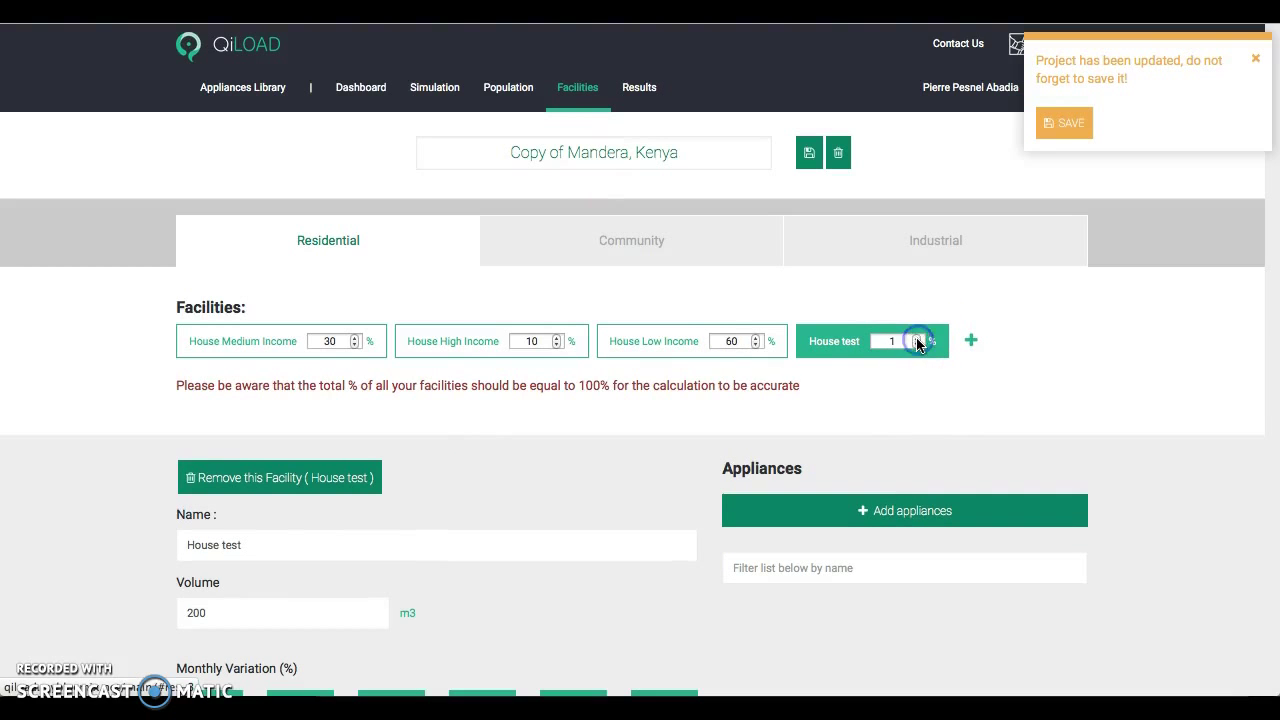
click(916, 345)
Delete the House test facility and select the House Low Income facility
click(310, 455)
click(846, 162)
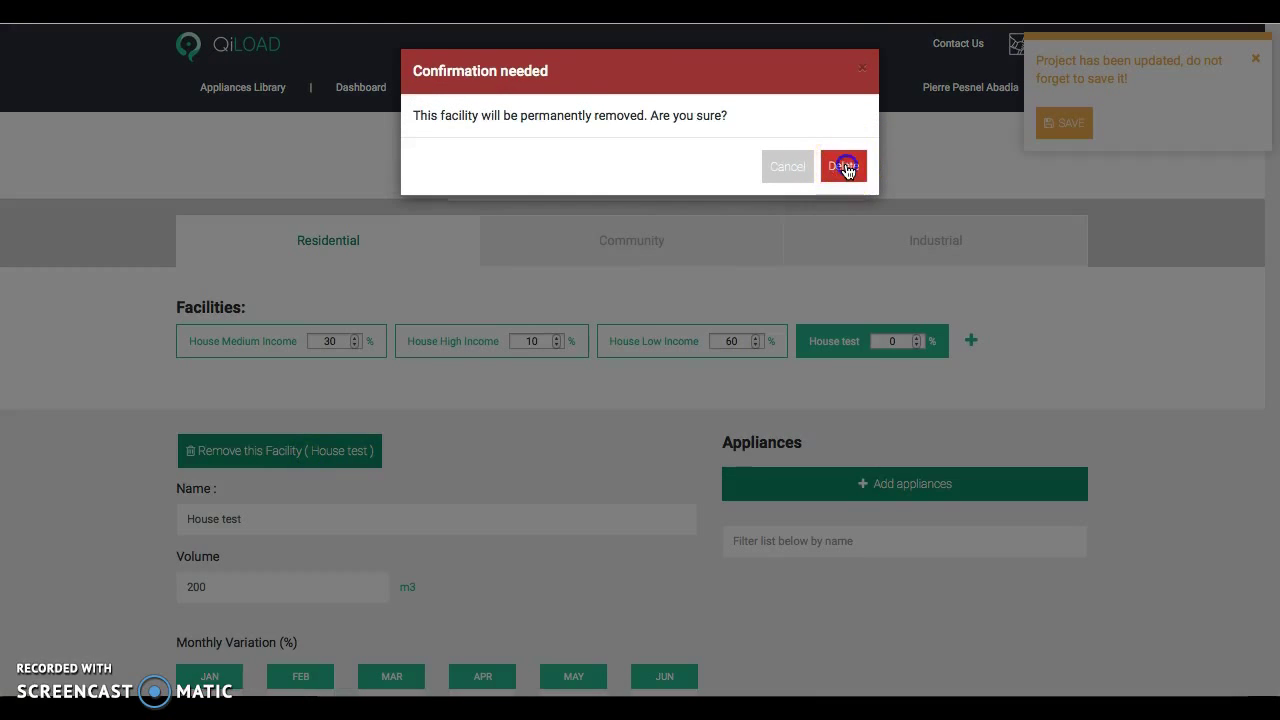
click(650, 343)
Review the Light Bulb appliance's number, power, switch table and sensitivity settings in House Low Income, and save the project
scroll(609, 432, down, 4)
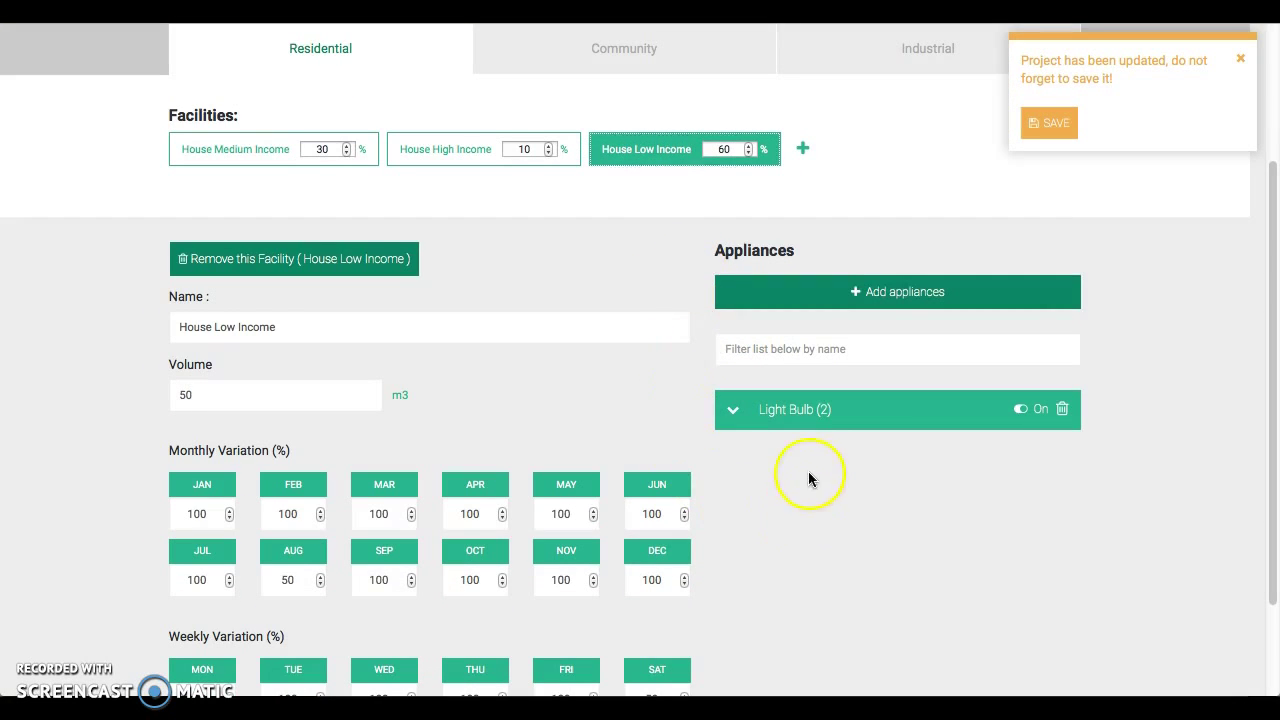
click(797, 409)
scroll(849, 346, down, 3)
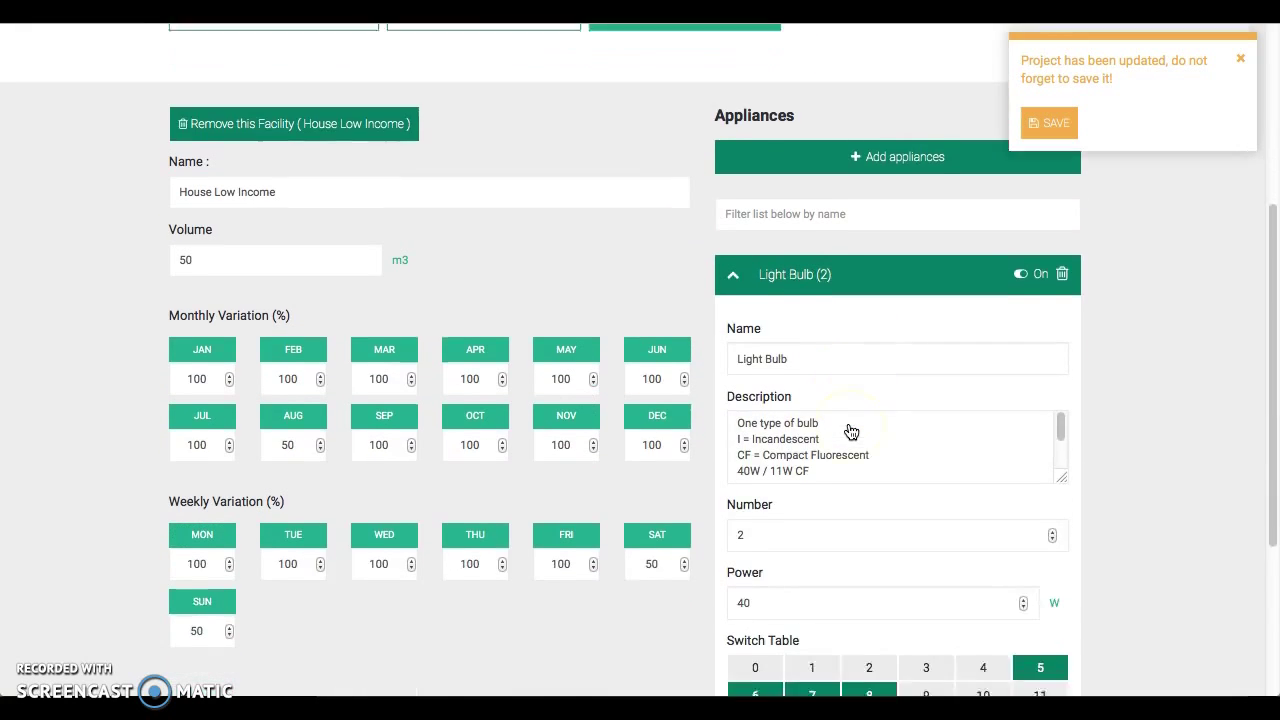
scroll(850, 431, down, 2)
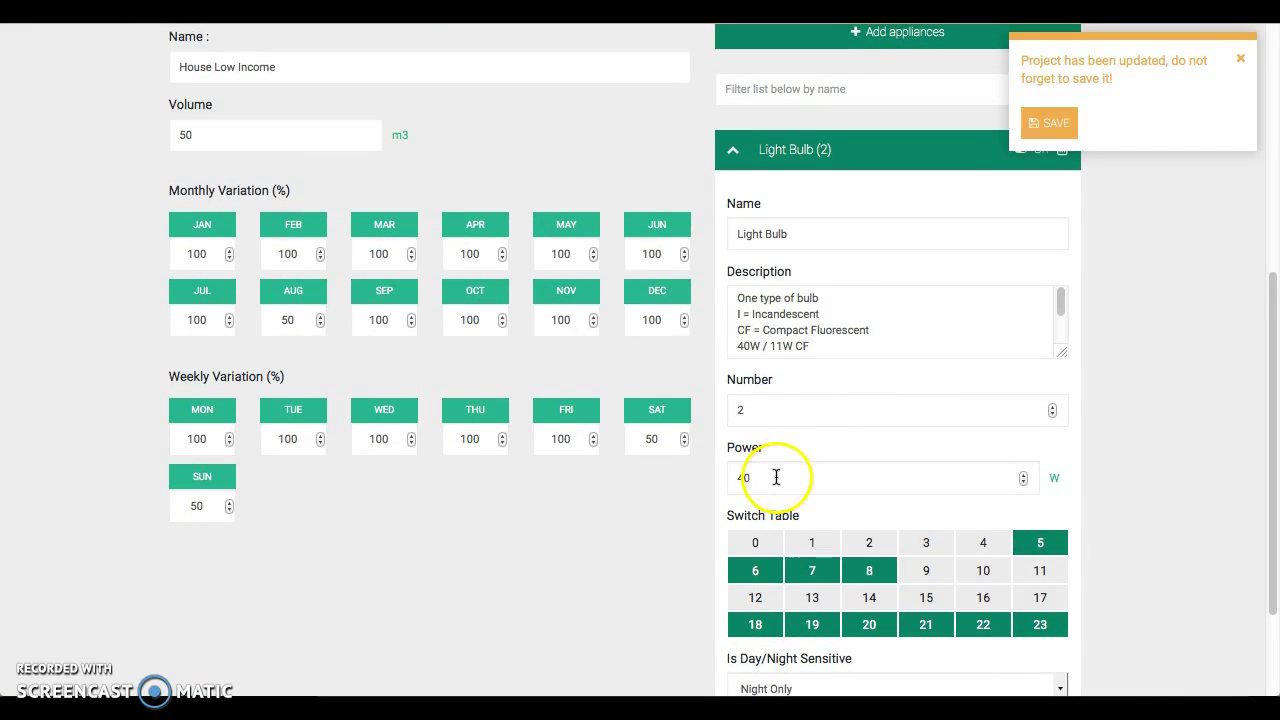
scroll(826, 479, down, 1)
scroll(1119, 410, down, 1)
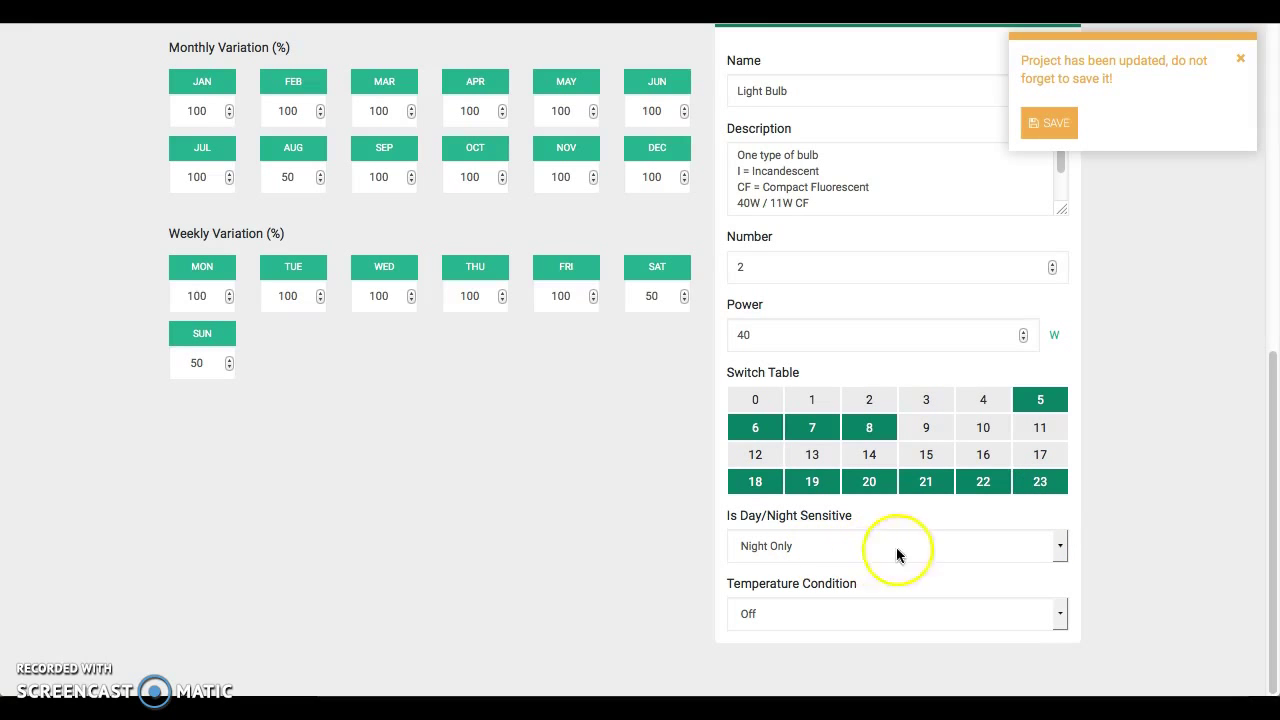
click(866, 430)
scroll(862, 430, up, 2)
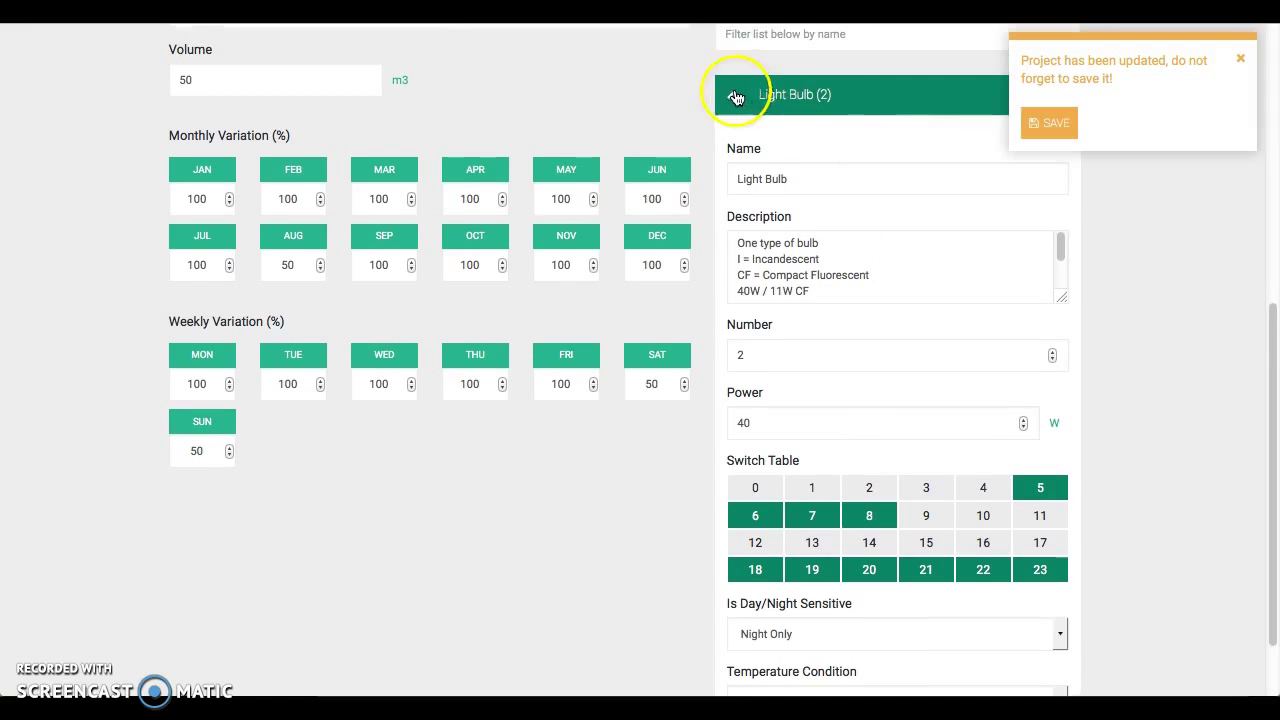
click(735, 97)
click(1058, 123)
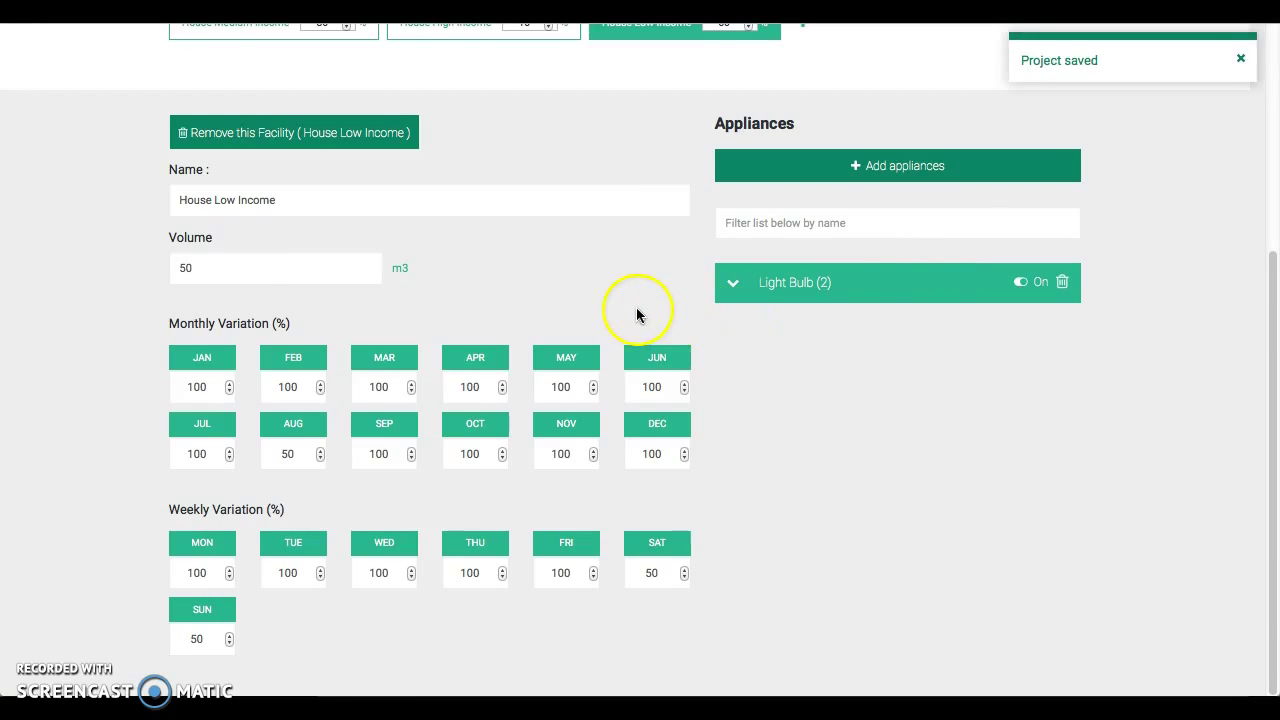
Add the built-in appliances Radio set - RES, TV set - RES and Refrigerator - COM to House Low Income
scroll(637, 315, up, 3)
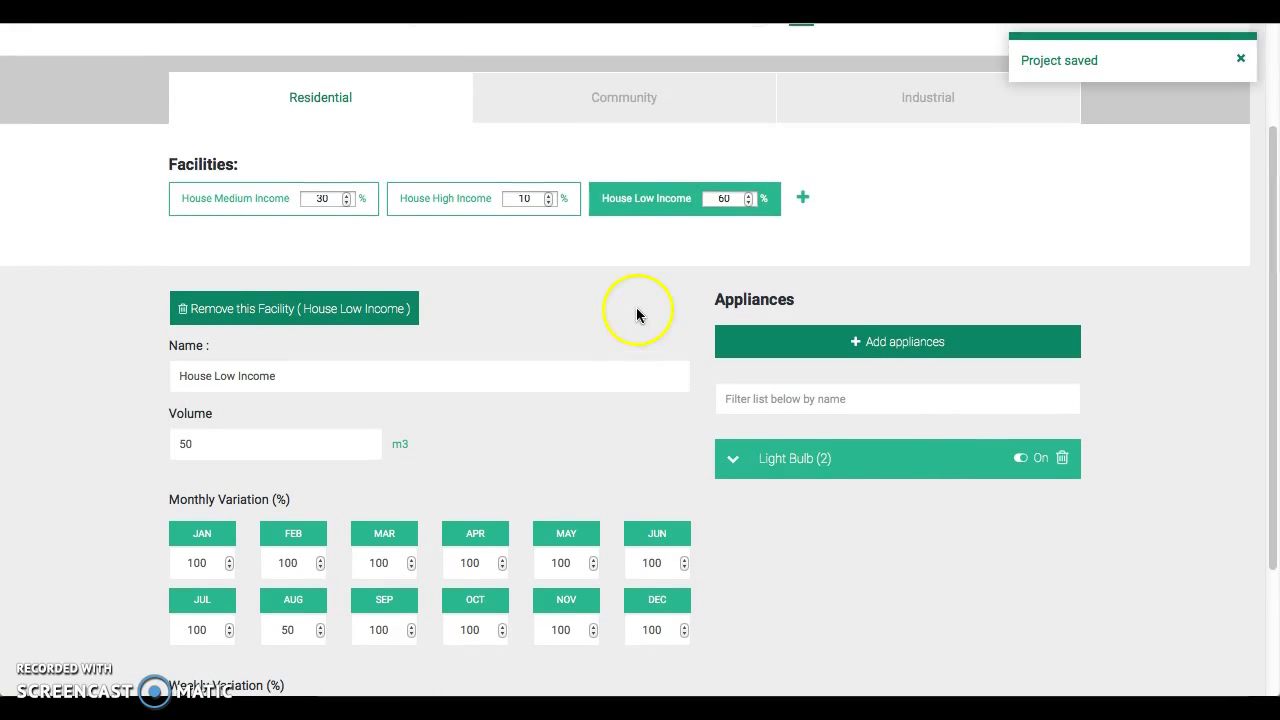
click(924, 345)
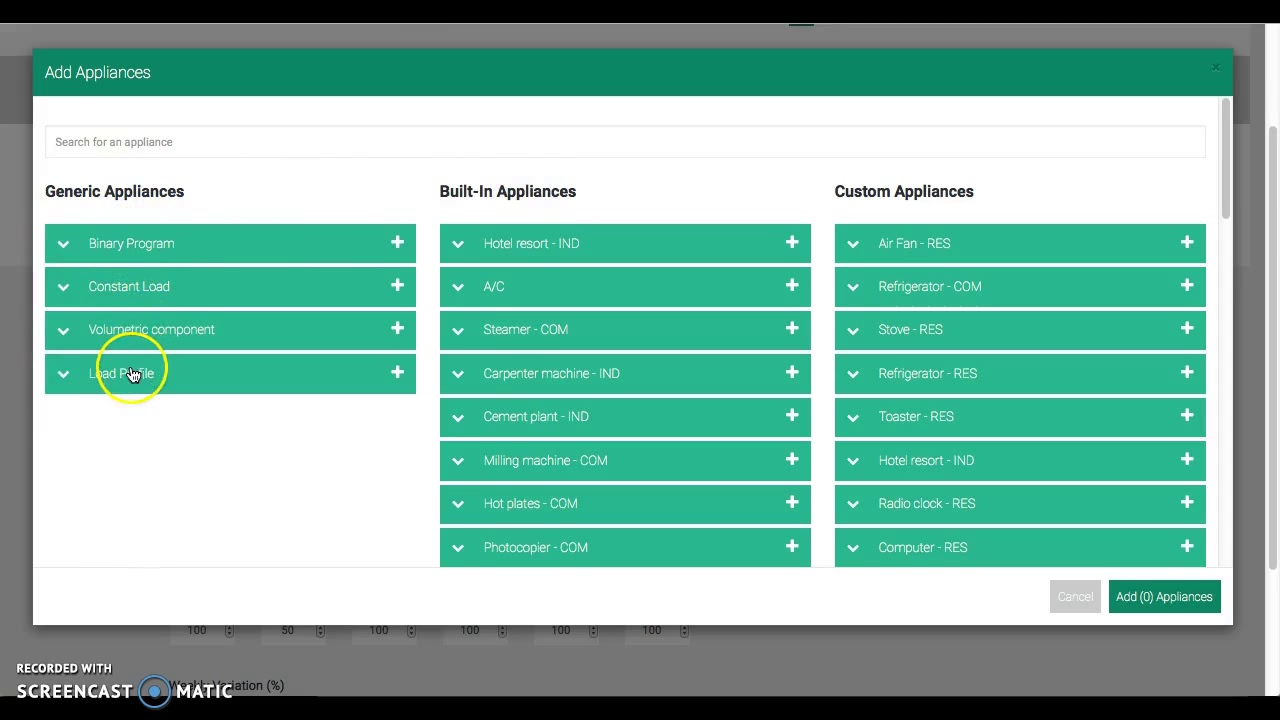
scroll(522, 341, down, 1)
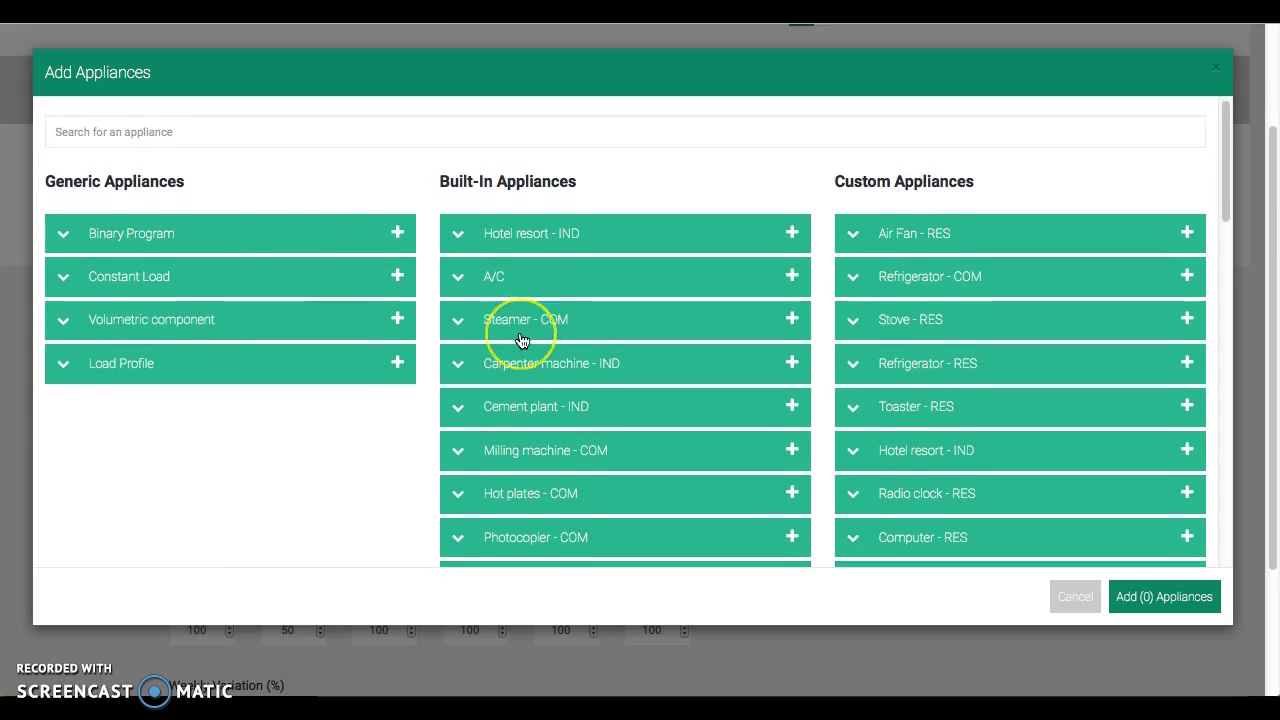
scroll(522, 341, down, 5)
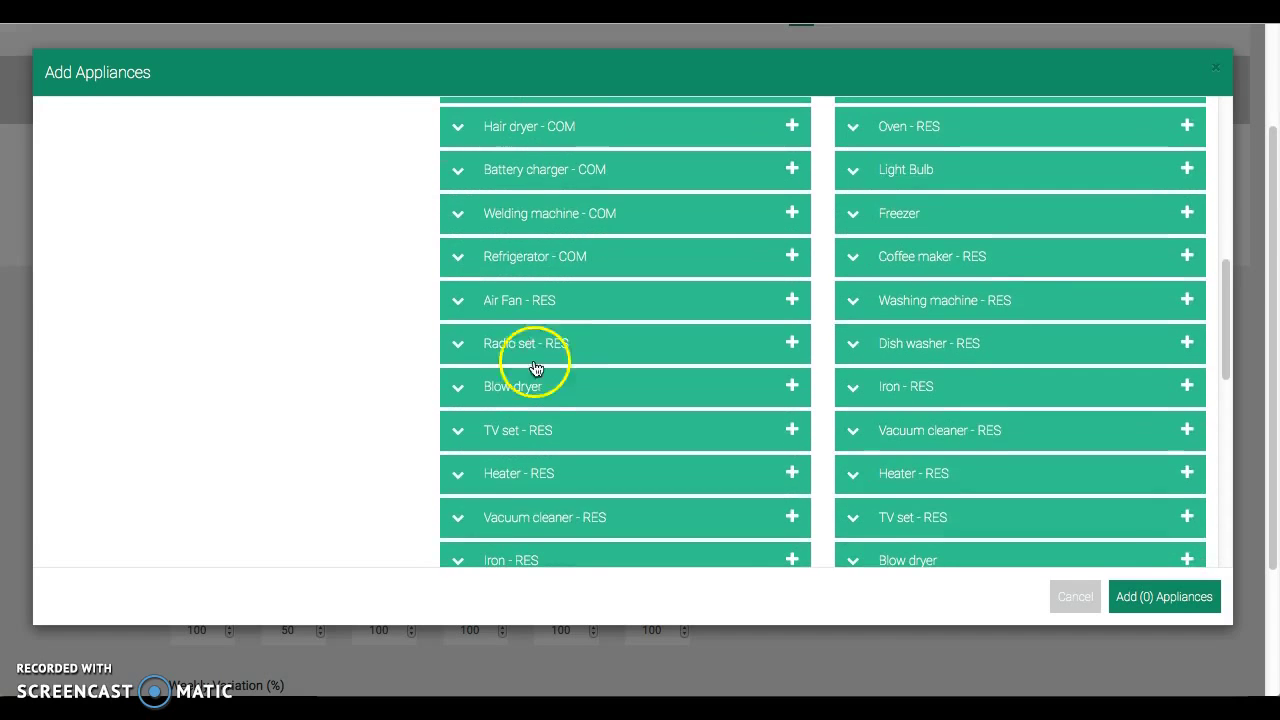
click(535, 356)
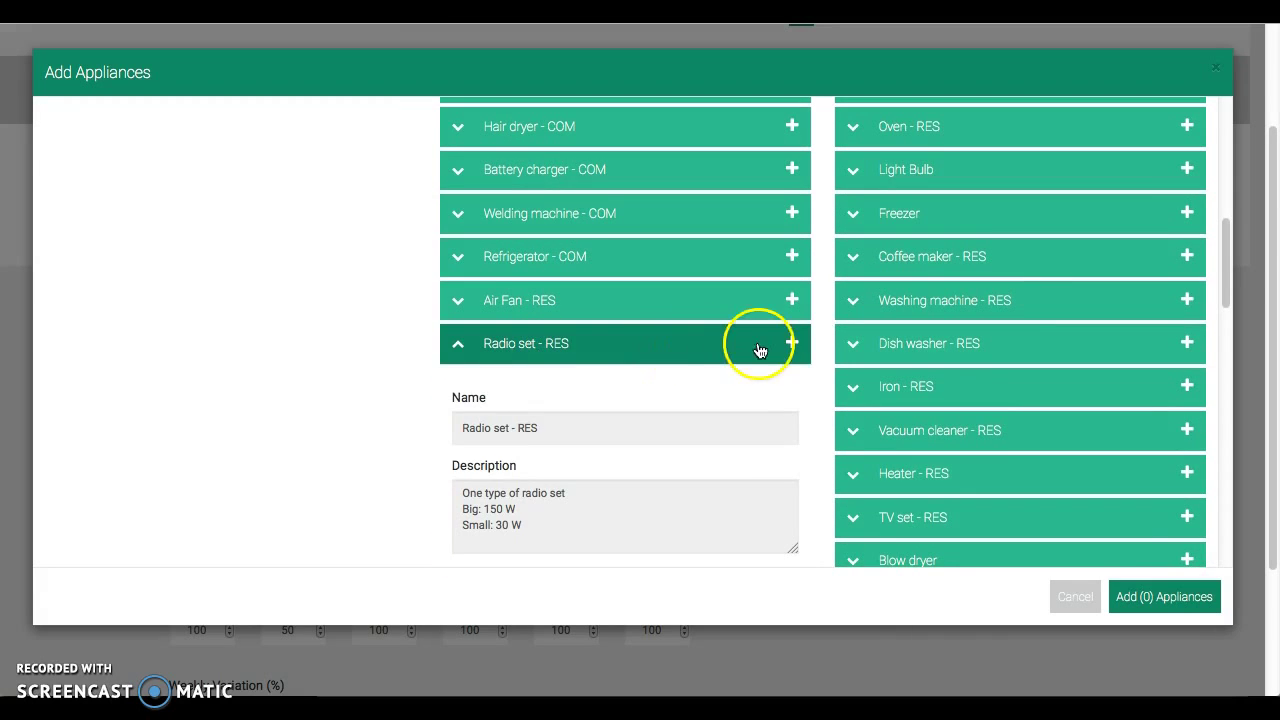
click(719, 346)
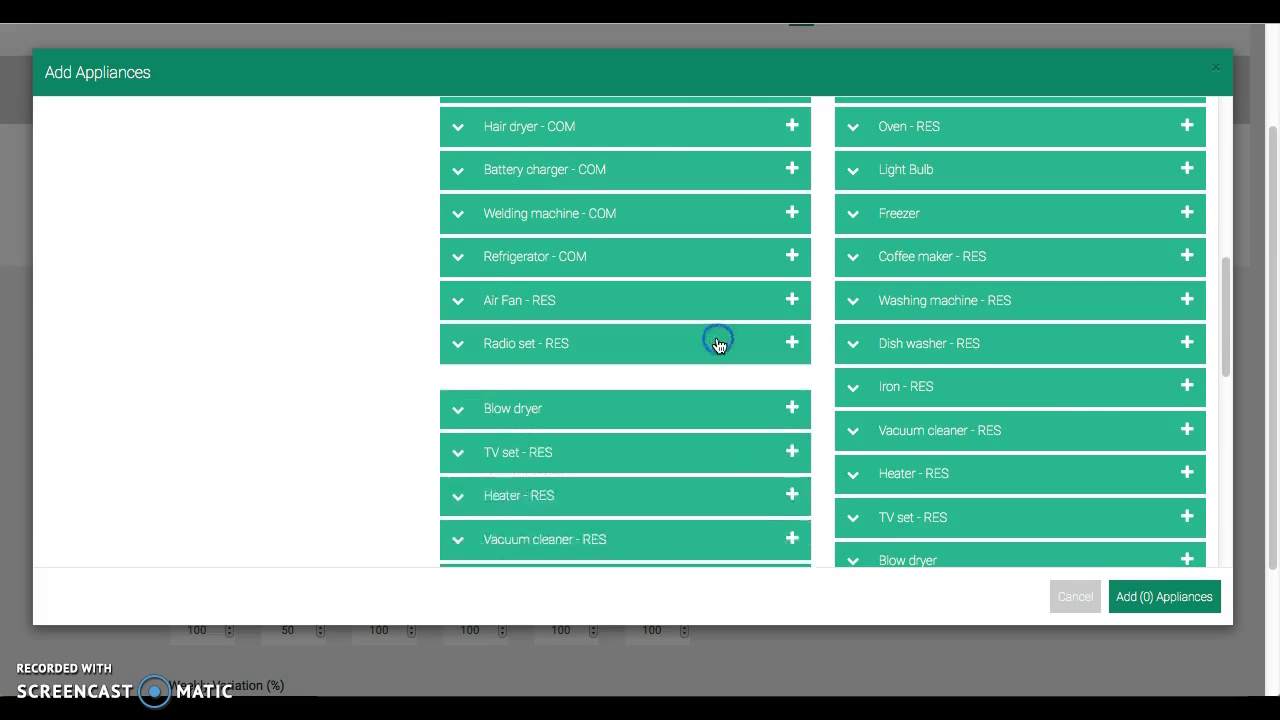
click(791, 345)
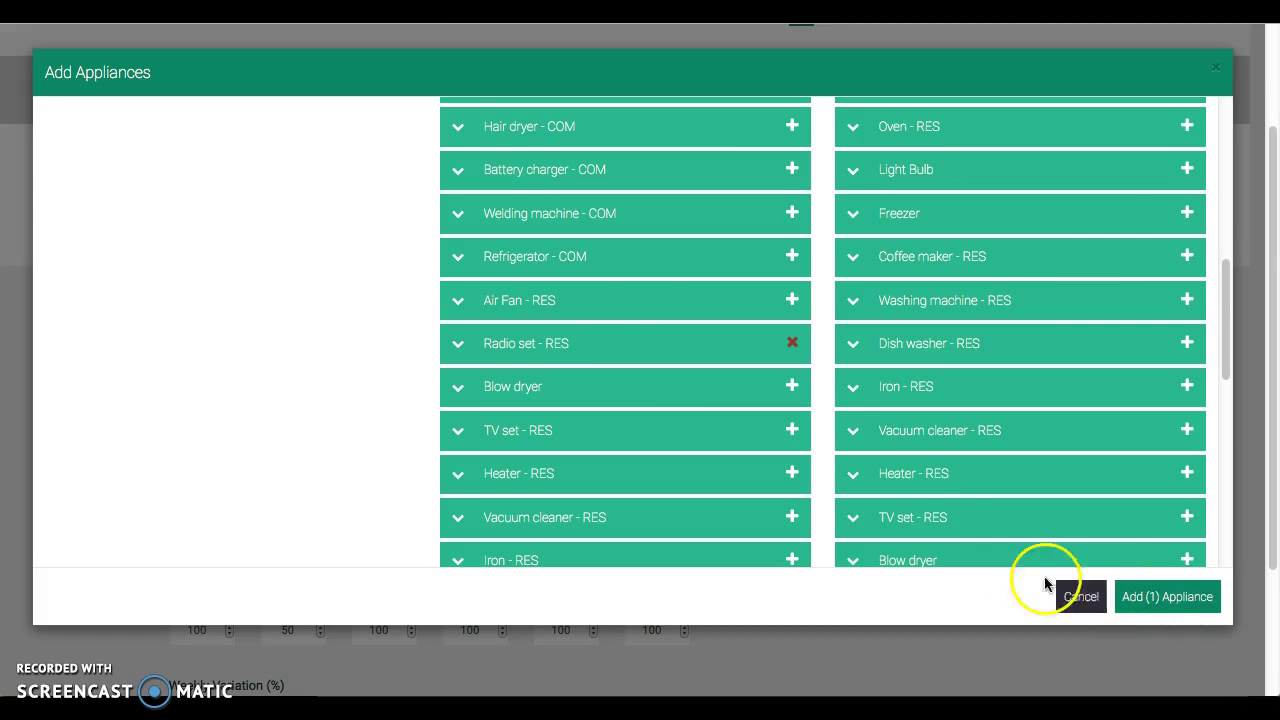
click(790, 430)
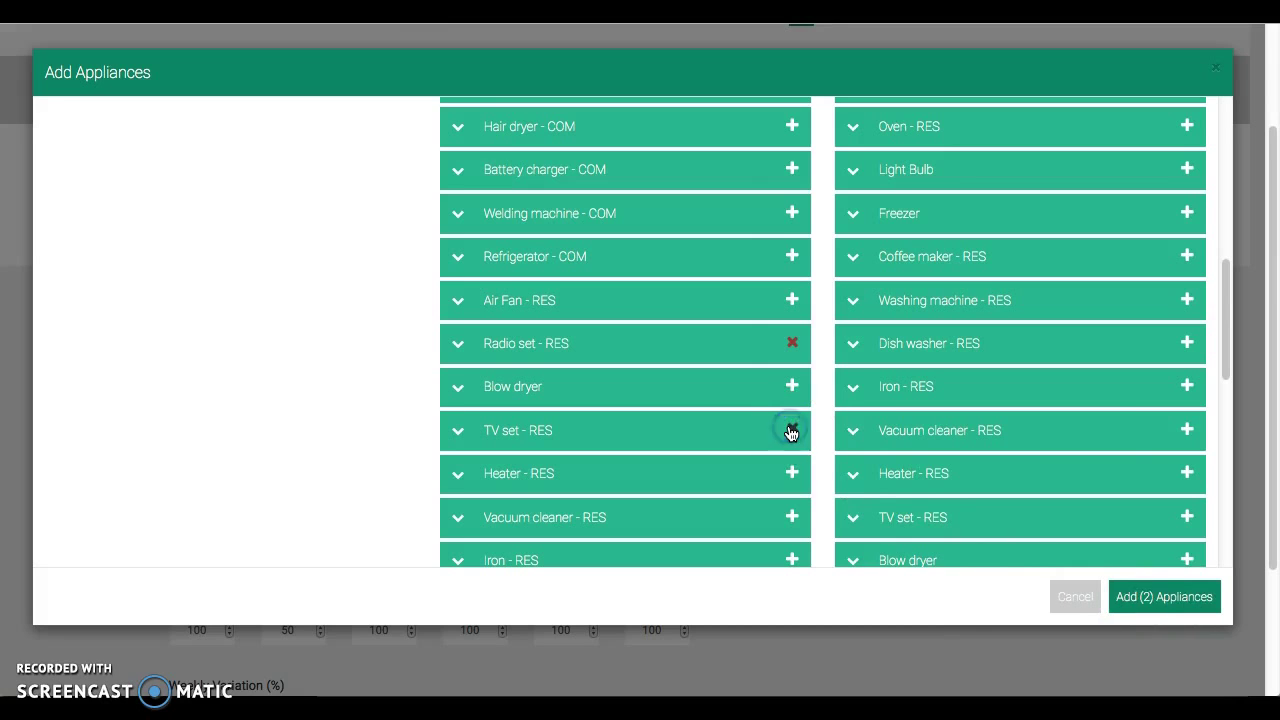
click(792, 257)
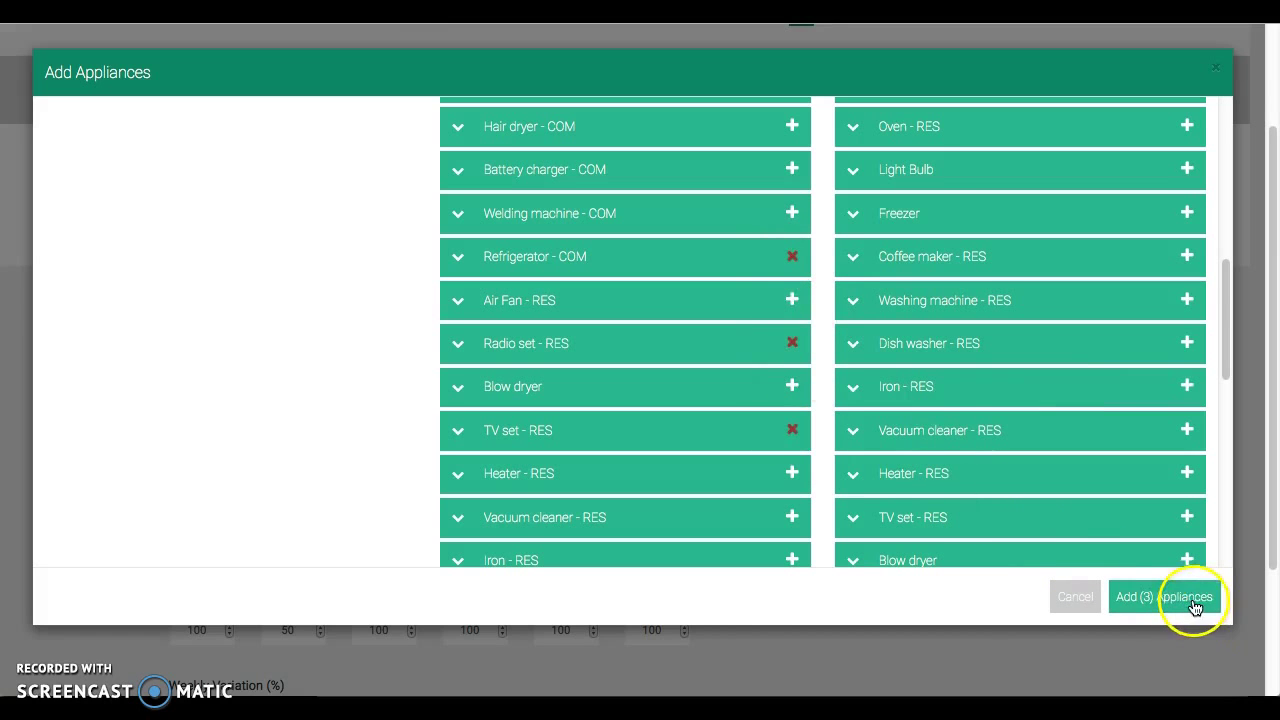
click(1160, 600)
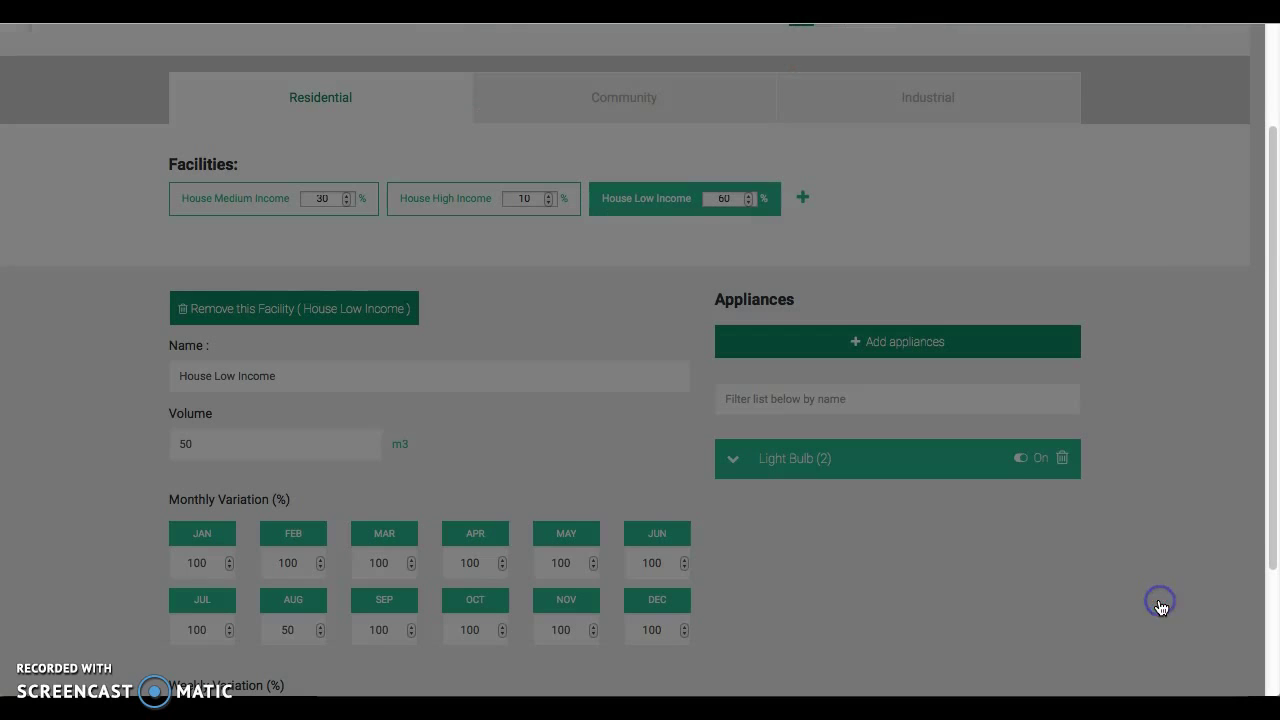
Remove the Refrigerator - COM and TV set - RES appliances from House Low Income
scroll(1129, 469, down, 1)
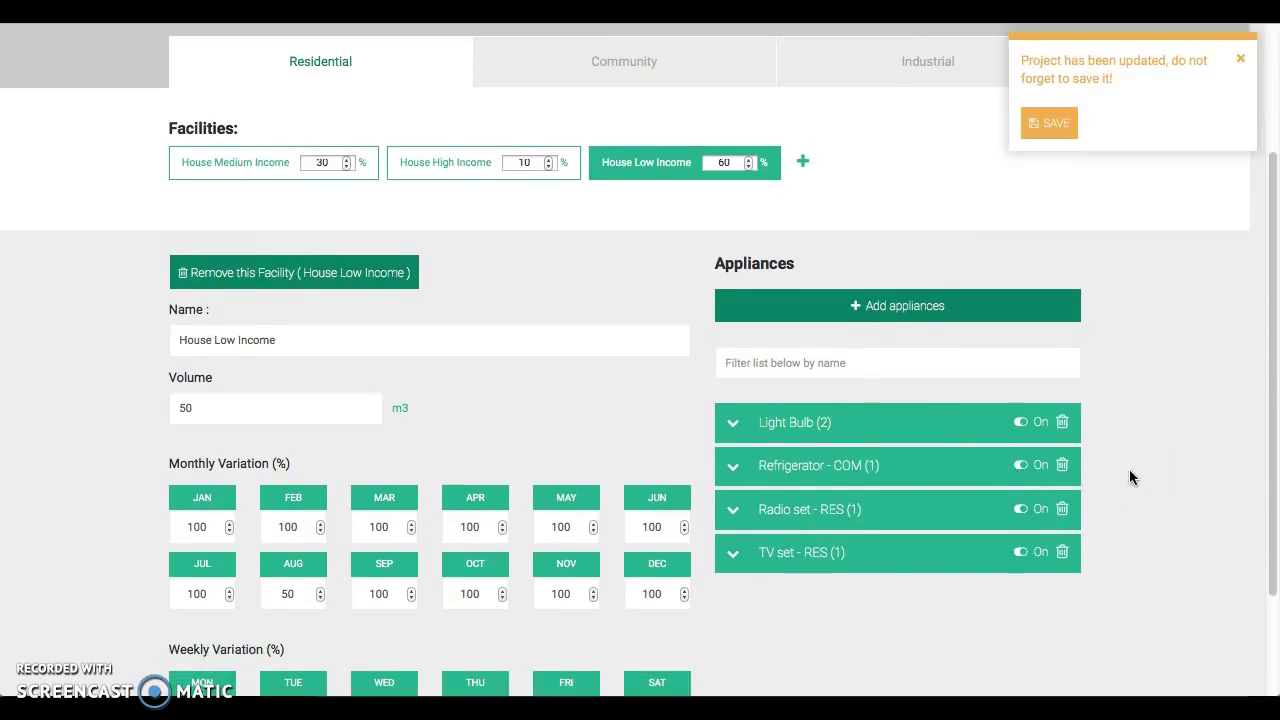
click(1062, 467)
click(834, 164)
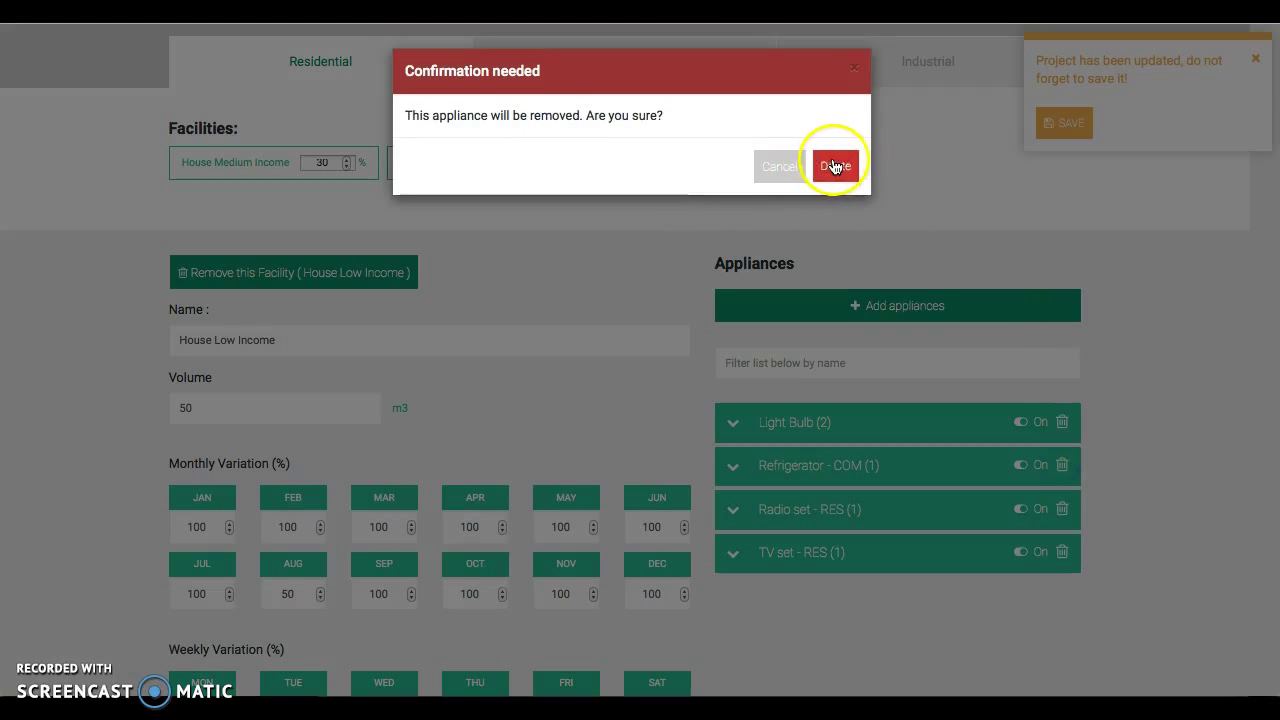
click(1062, 509)
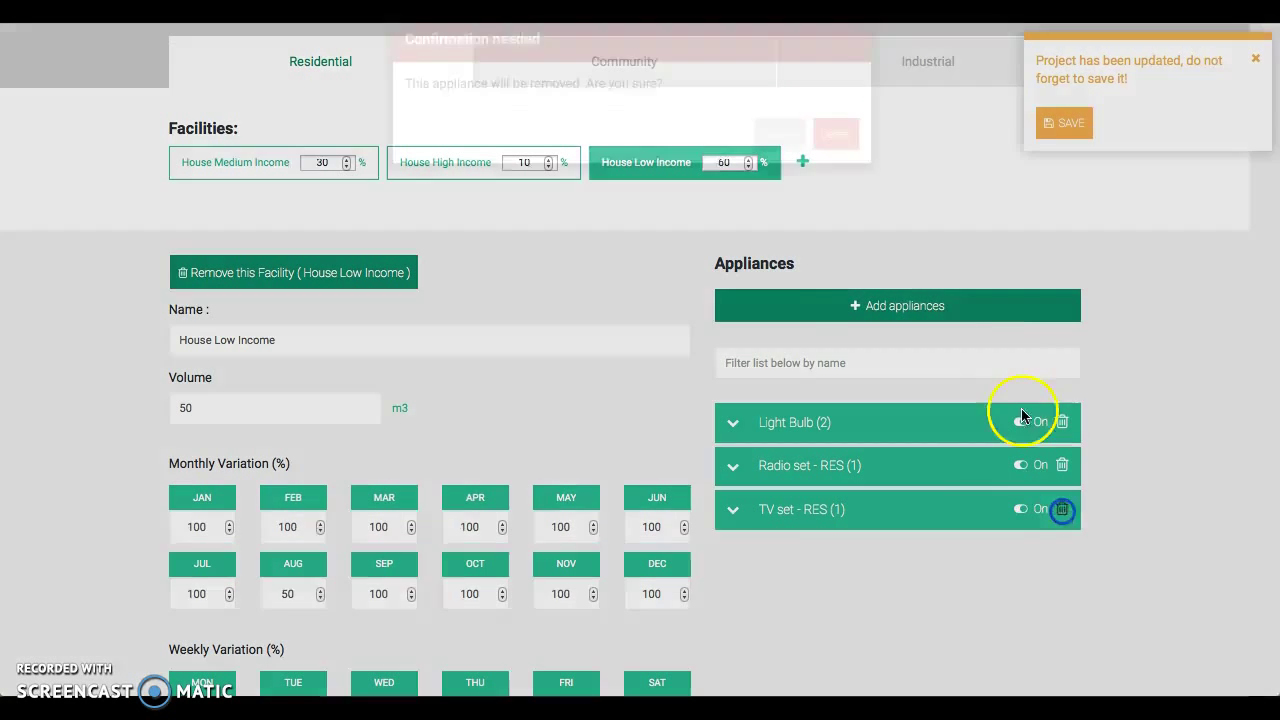
click(840, 166)
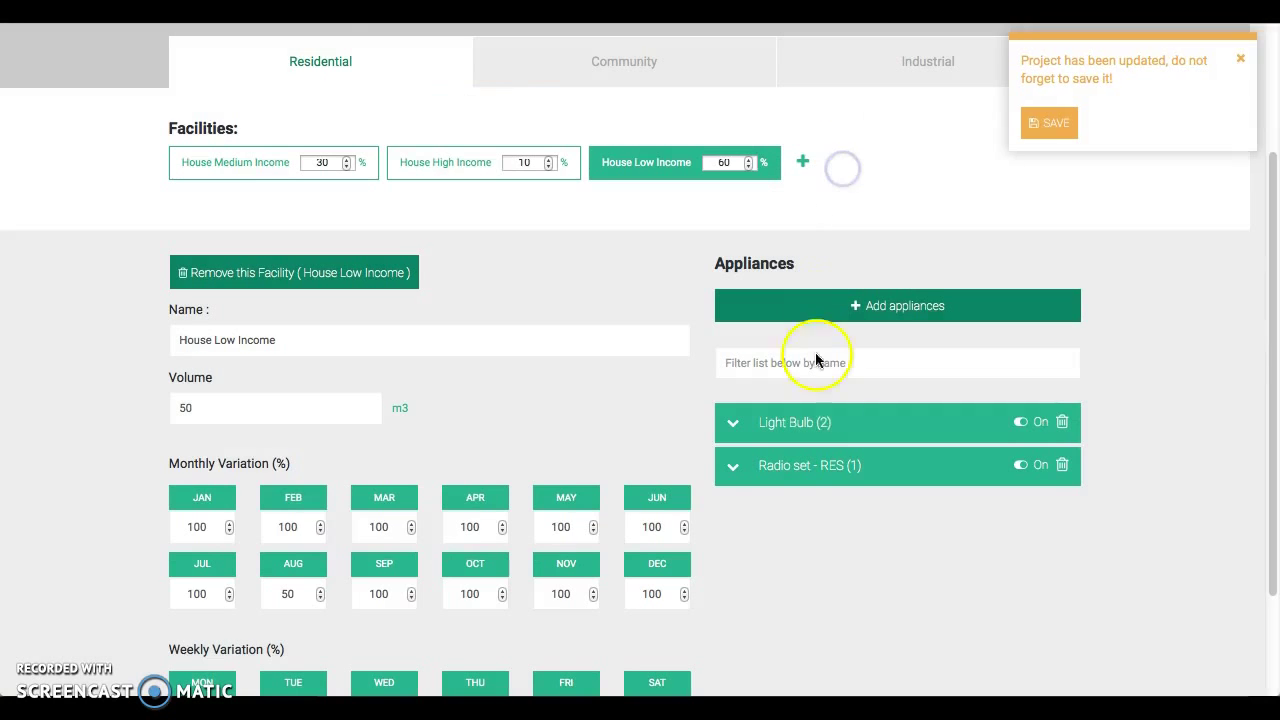
Switch on hours 5 to 8 and 16 to 23 for the Radio set - RES appliance, and collapse its settings
click(813, 468)
scroll(983, 466, down, 3)
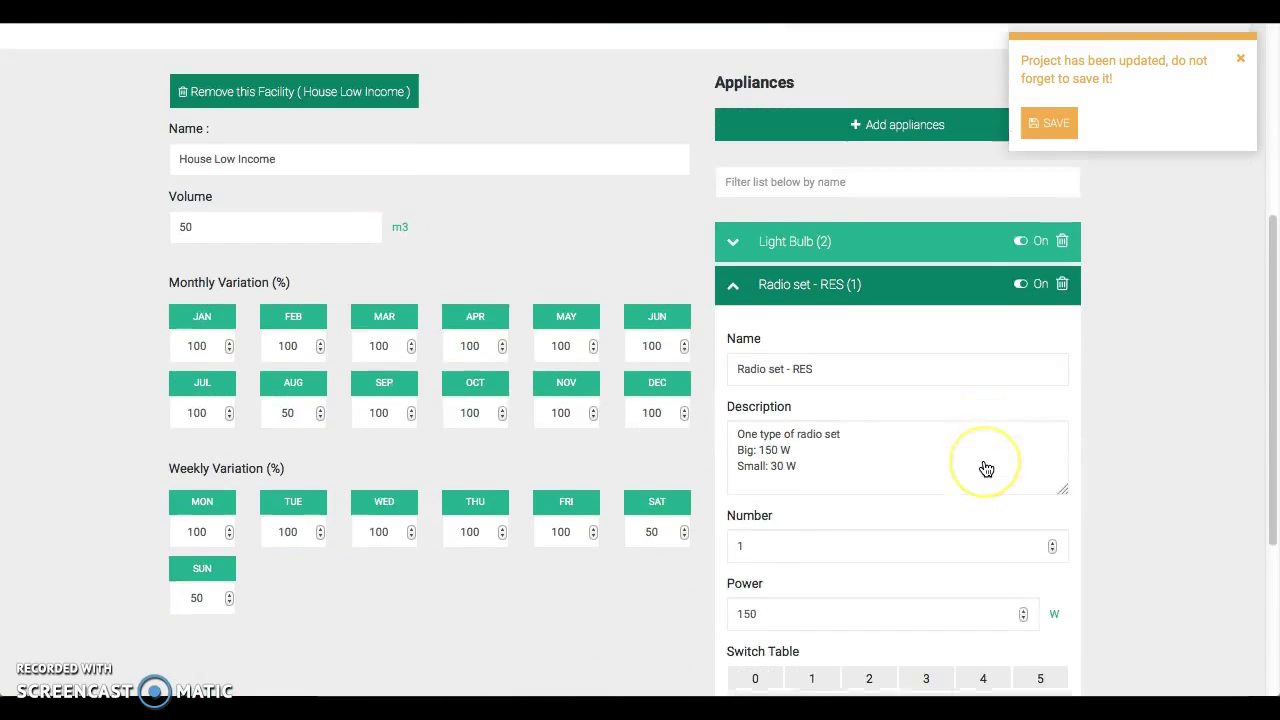
scroll(986, 468, down, 1)
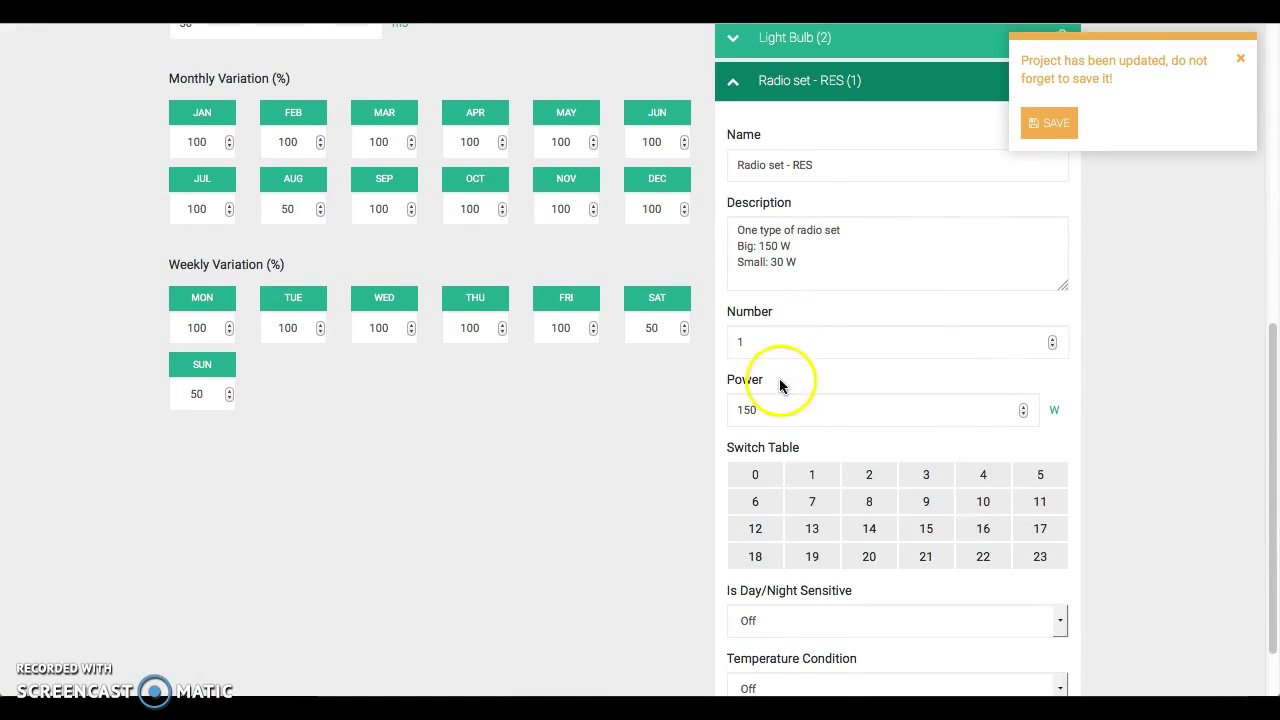
click(1033, 476)
click(772, 504)
click(825, 505)
click(876, 505)
click(985, 527)
click(1040, 528)
click(766, 557)
click(812, 557)
click(869, 557)
click(926, 557)
click(975, 558)
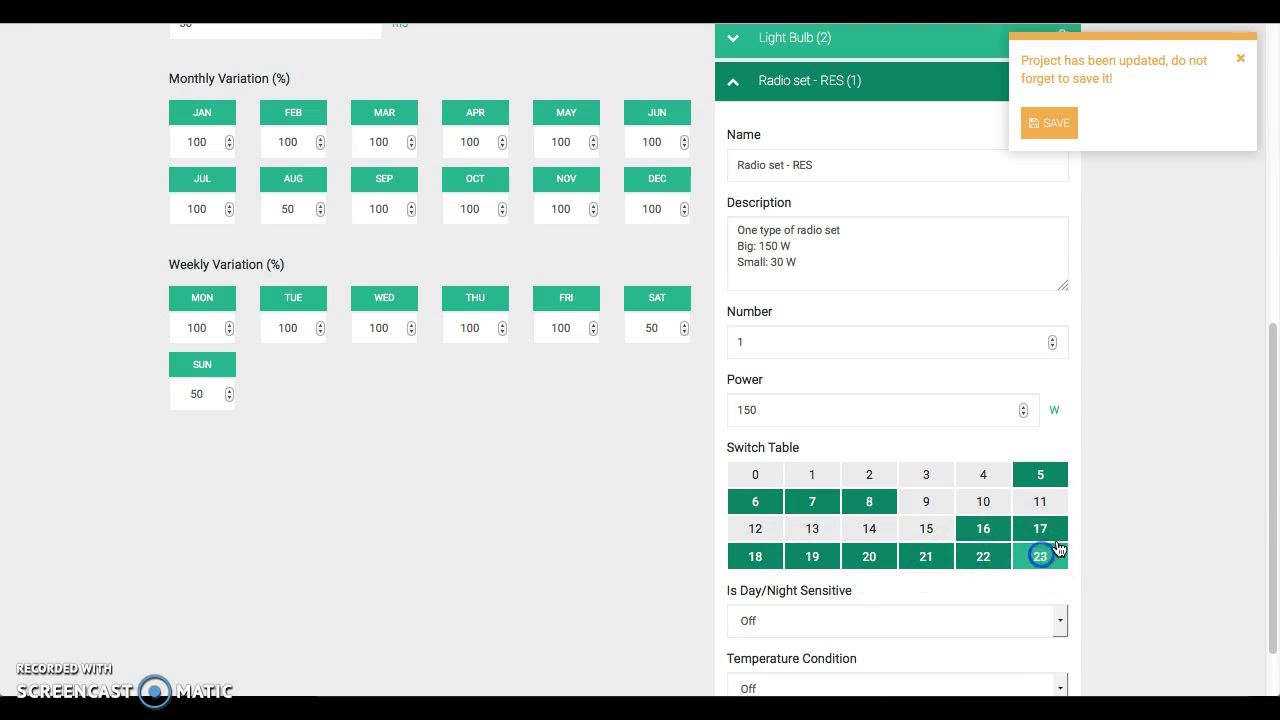
scroll(1058, 548, down, 2)
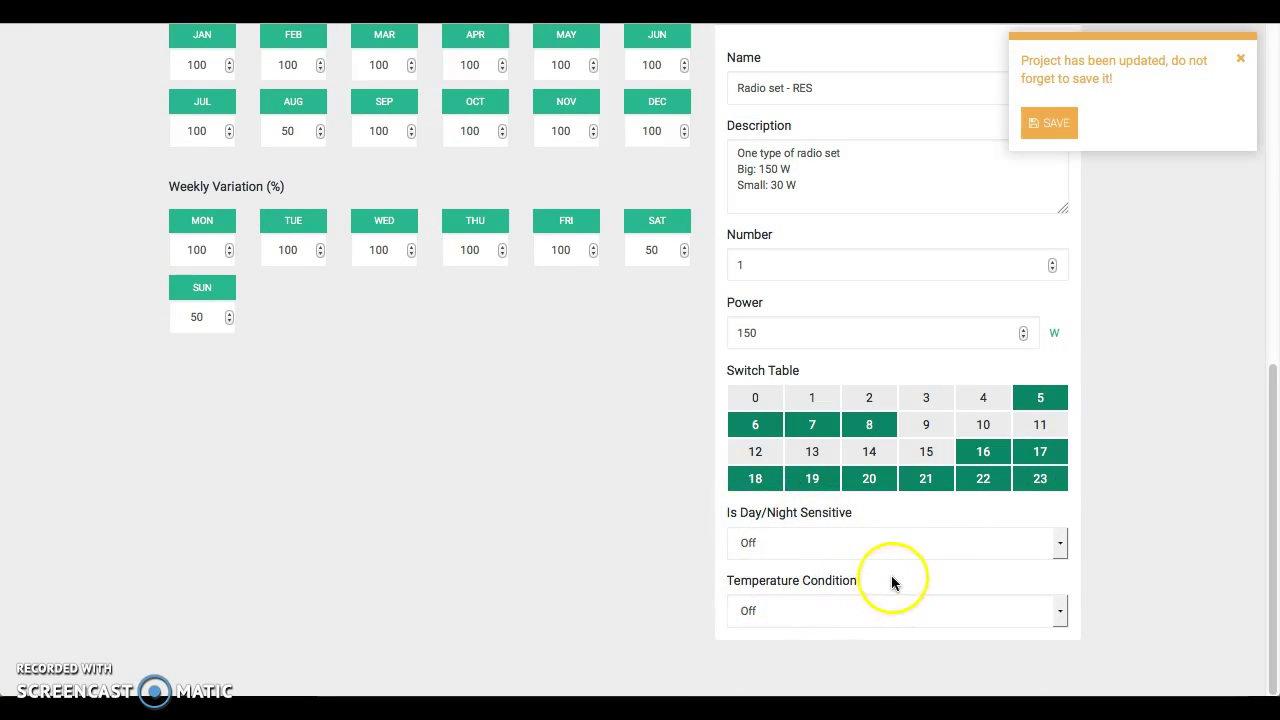
scroll(894, 583, up, 3)
click(926, 290)
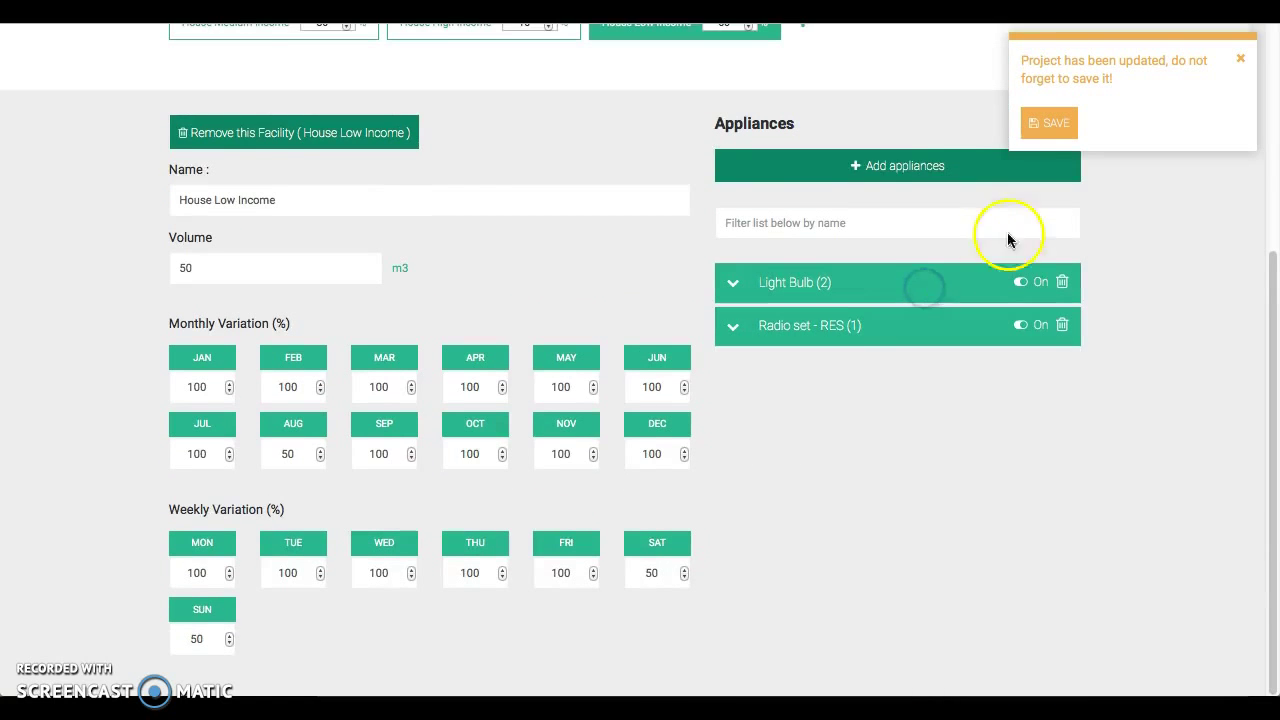
Save the project with the updated House Low Income appliances
click(1046, 124)
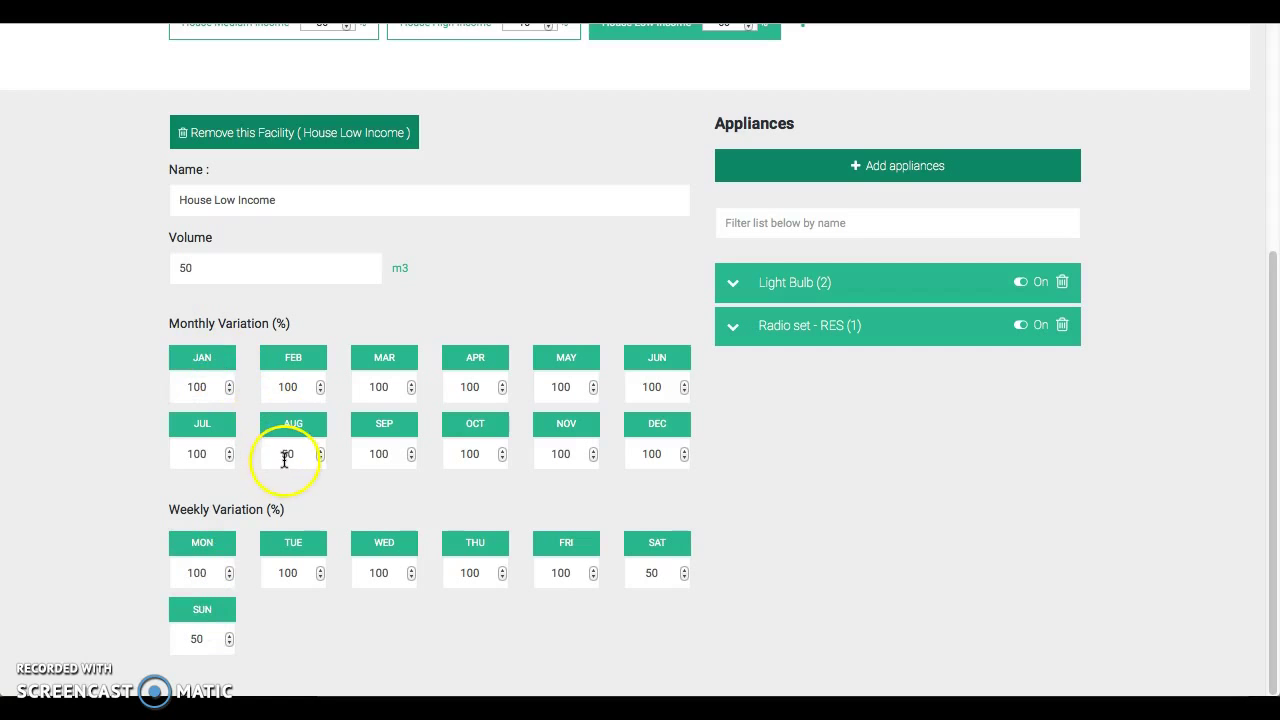
scroll(561, 296, up, 3)
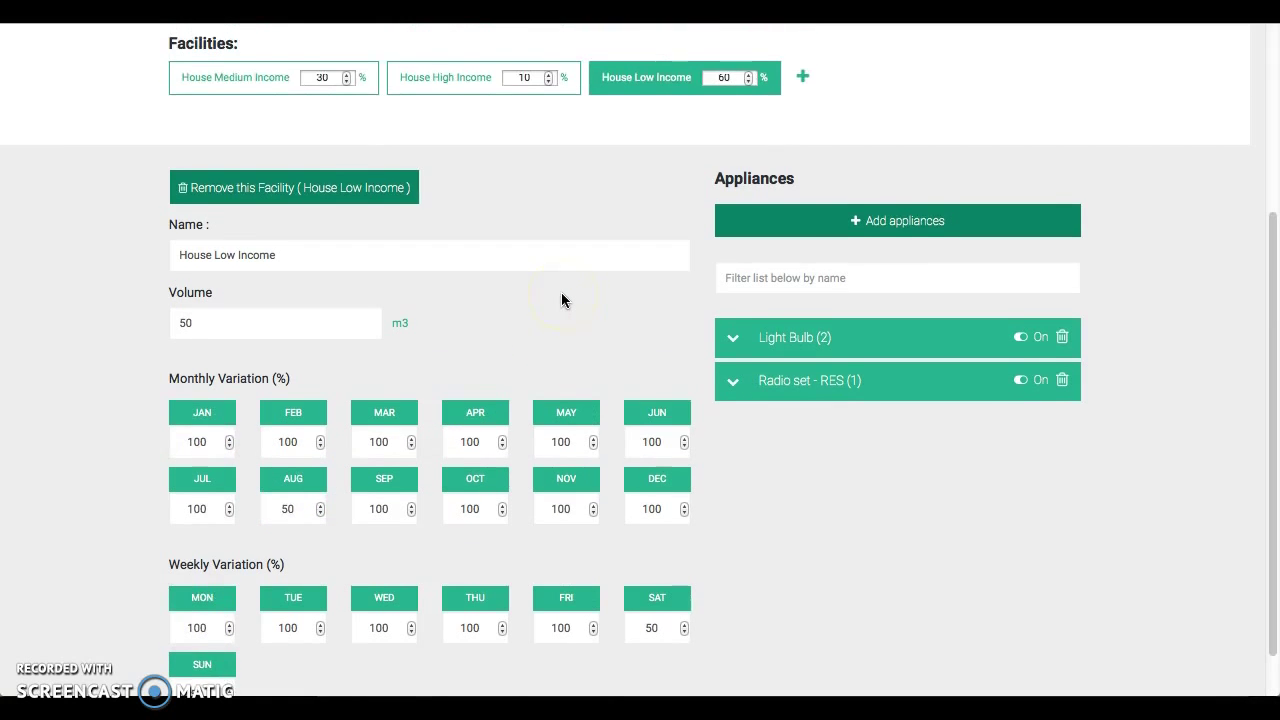
scroll(561, 292, up, 2)
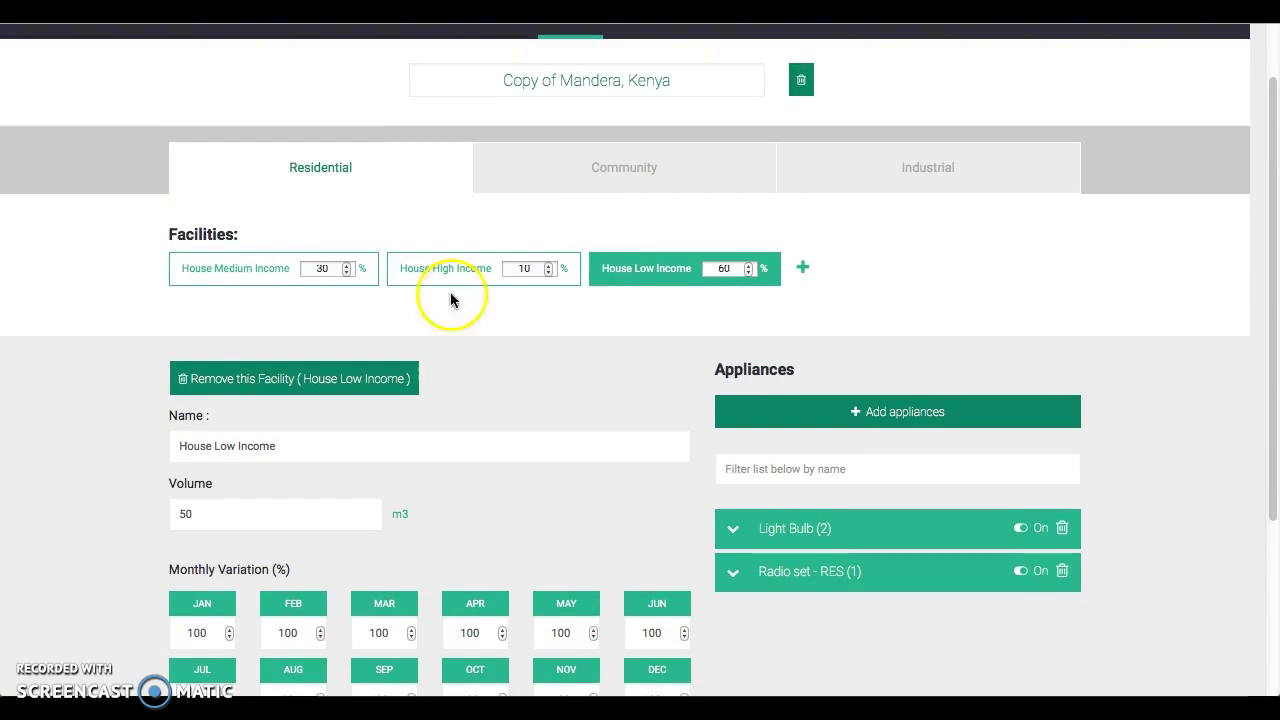
Review the volume, variation percentages and appliance lists of the House Medium Income and House High Income facilities
click(253, 271)
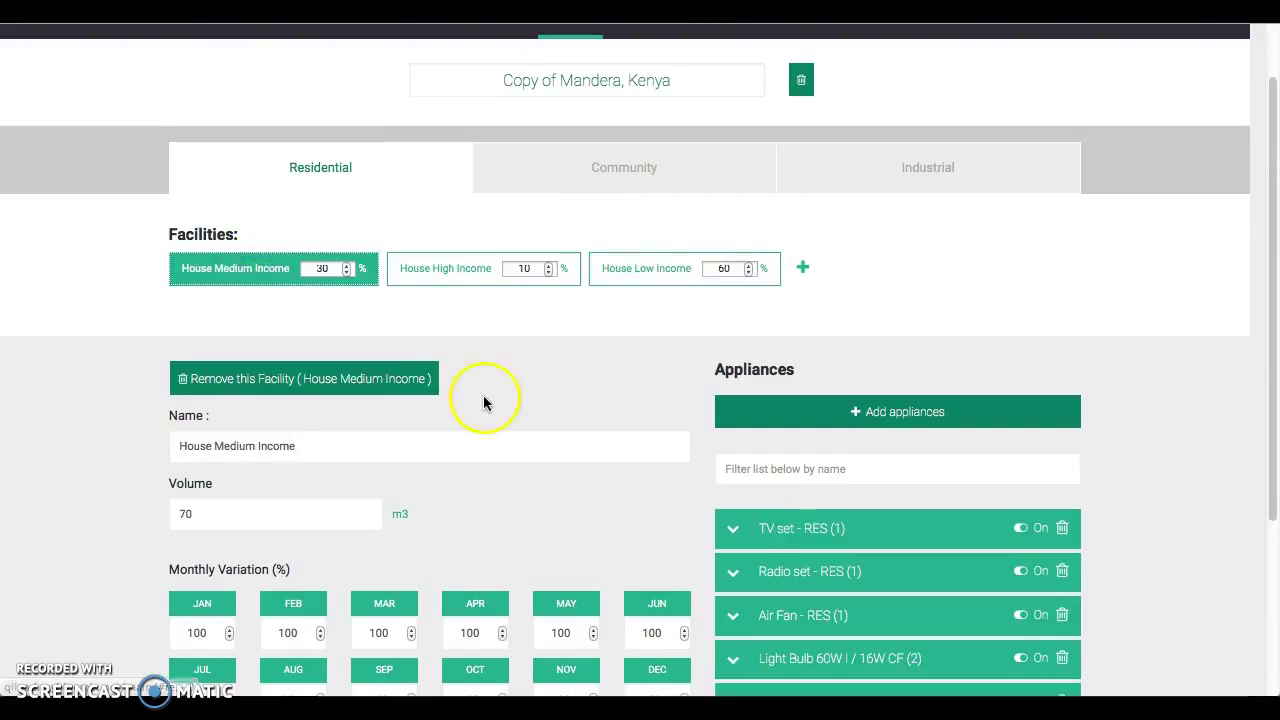
scroll(483, 398, down, 2)
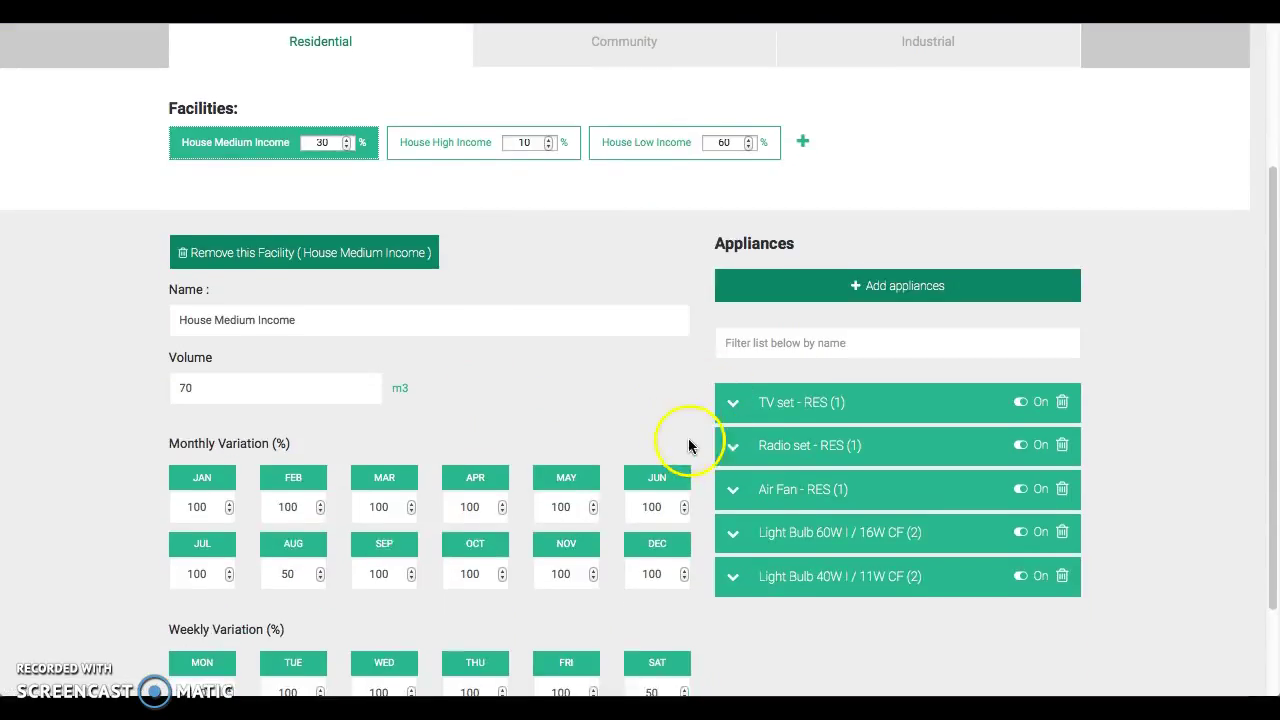
click(436, 143)
scroll(535, 398, down, 3)
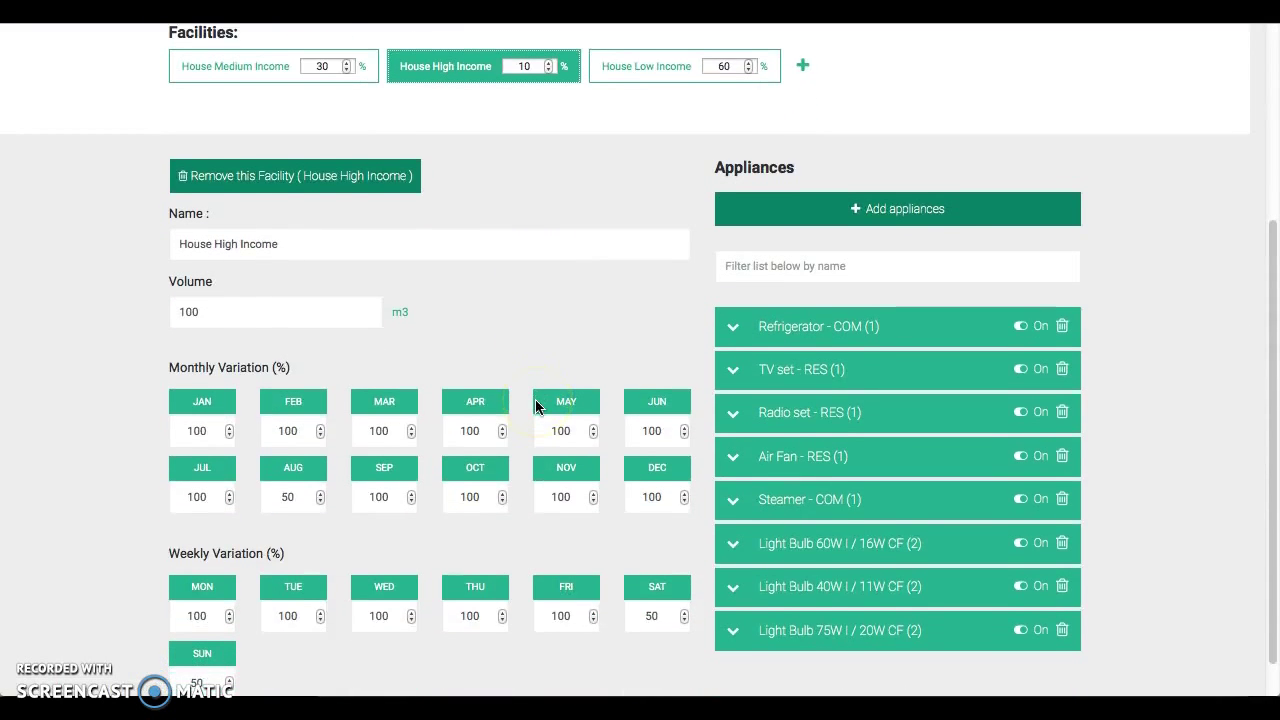
scroll(536, 393, up, 3)
Open the School facility among the community facilities and set its 2015 year evolution quantity to 0
click(601, 188)
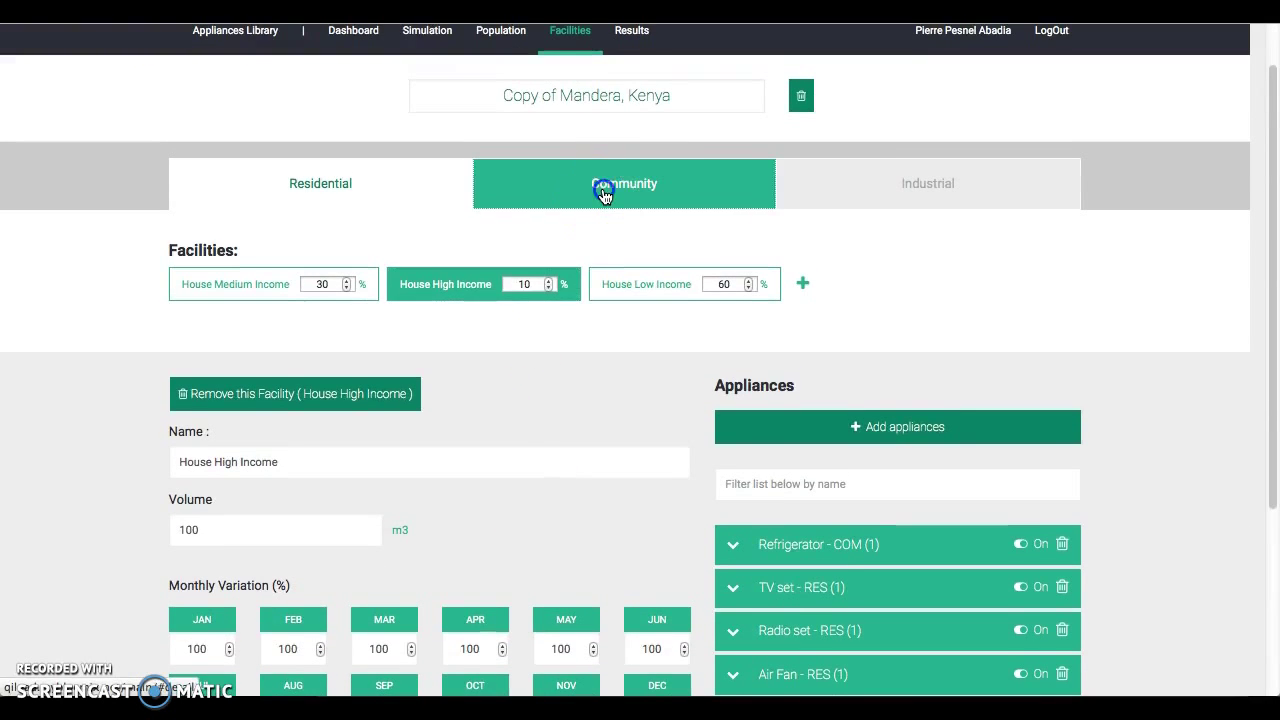
scroll(573, 340, down, 1)
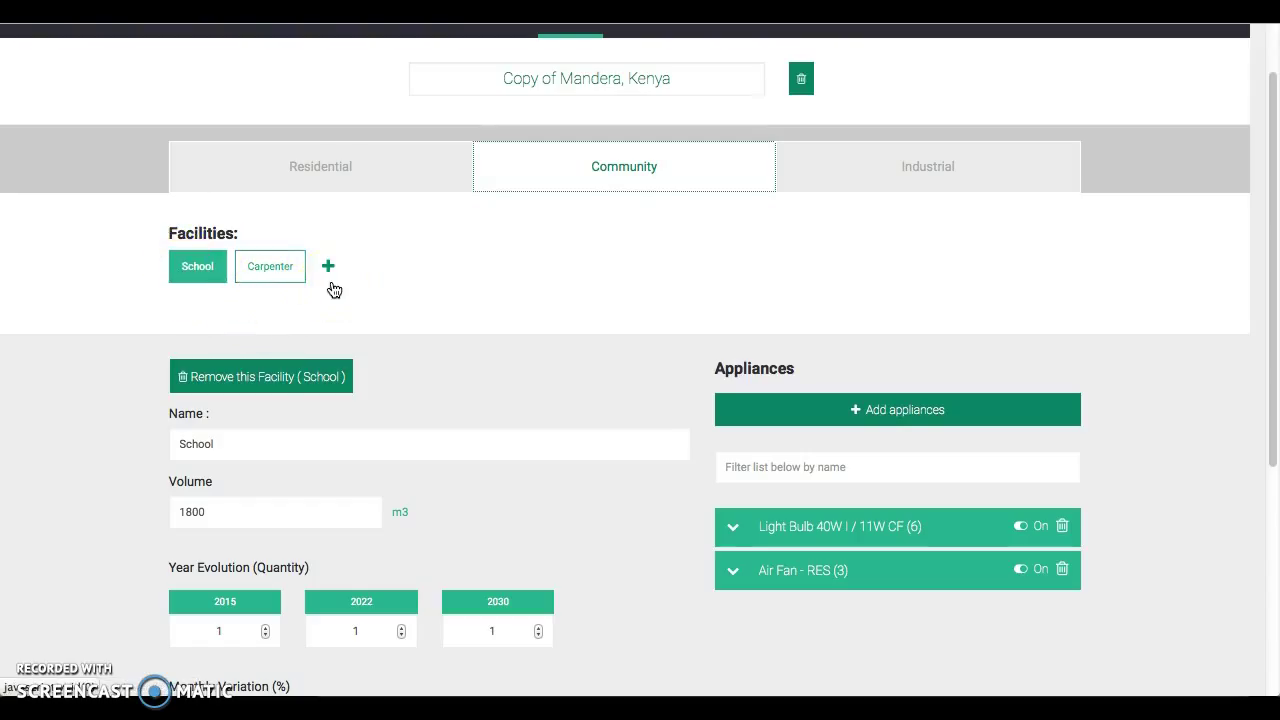
scroll(400, 291, down, 3)
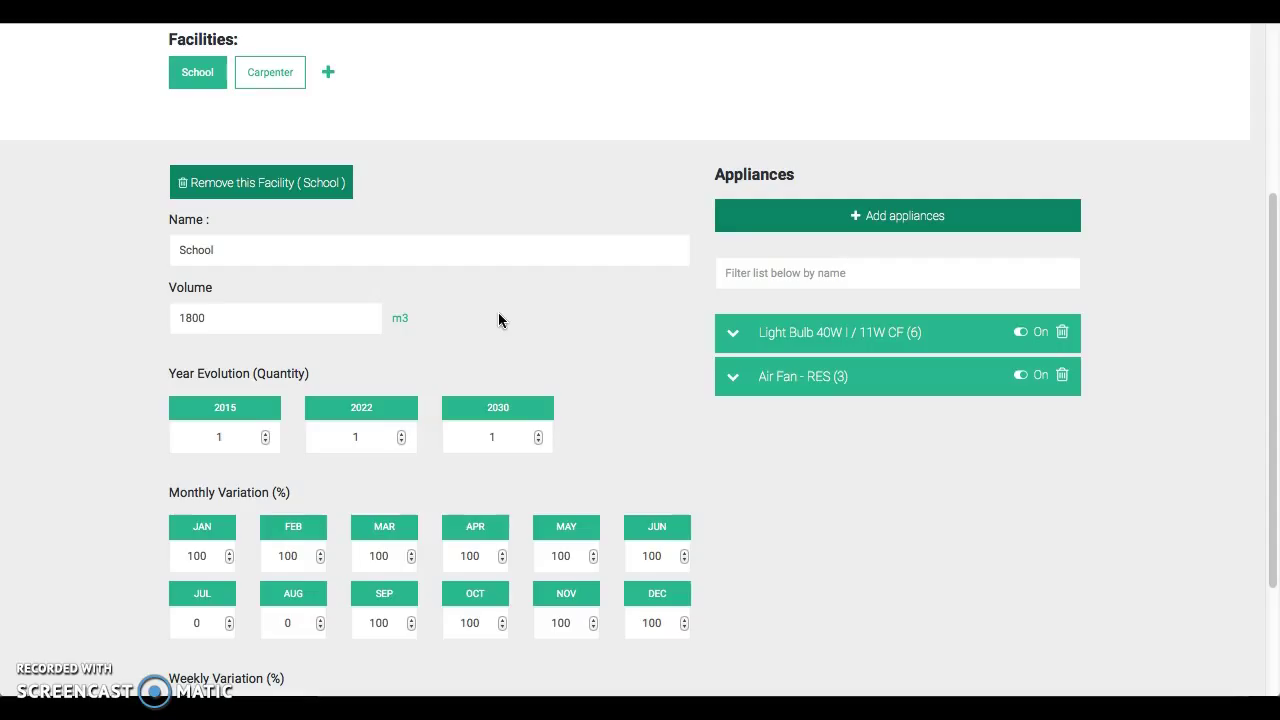
scroll(590, 336, down, 1)
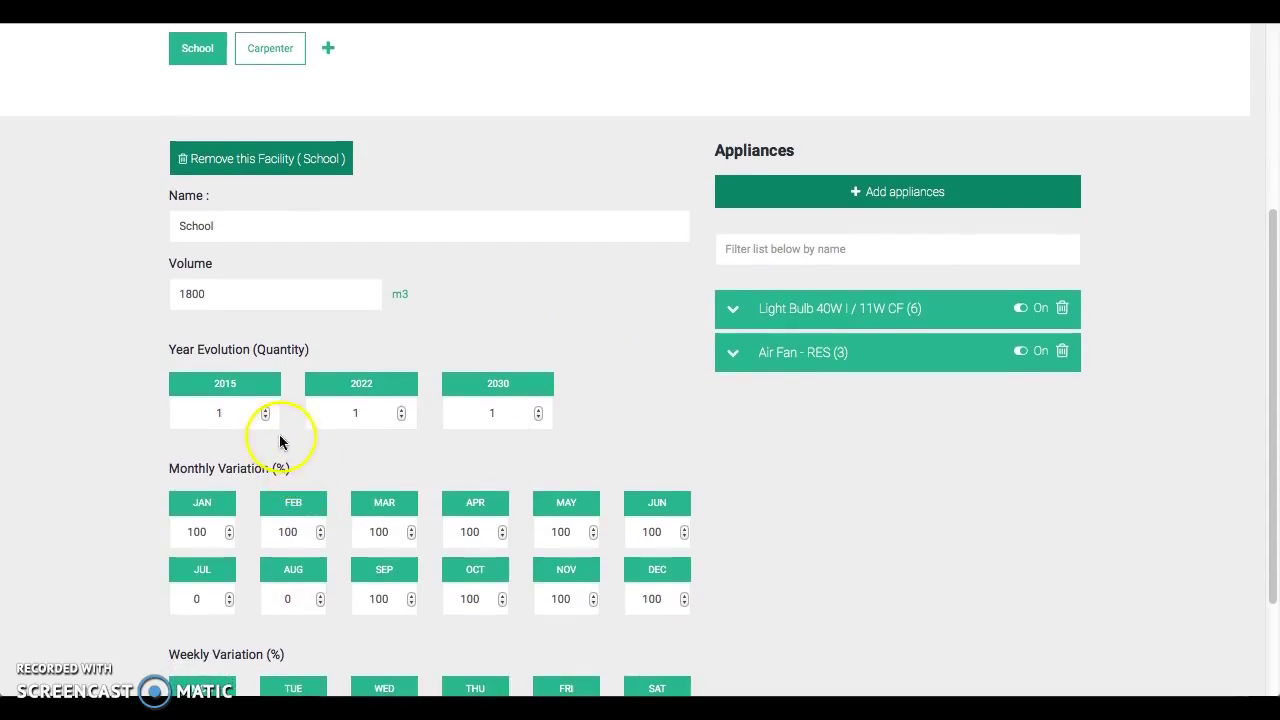
drag(245, 414, 193, 413)
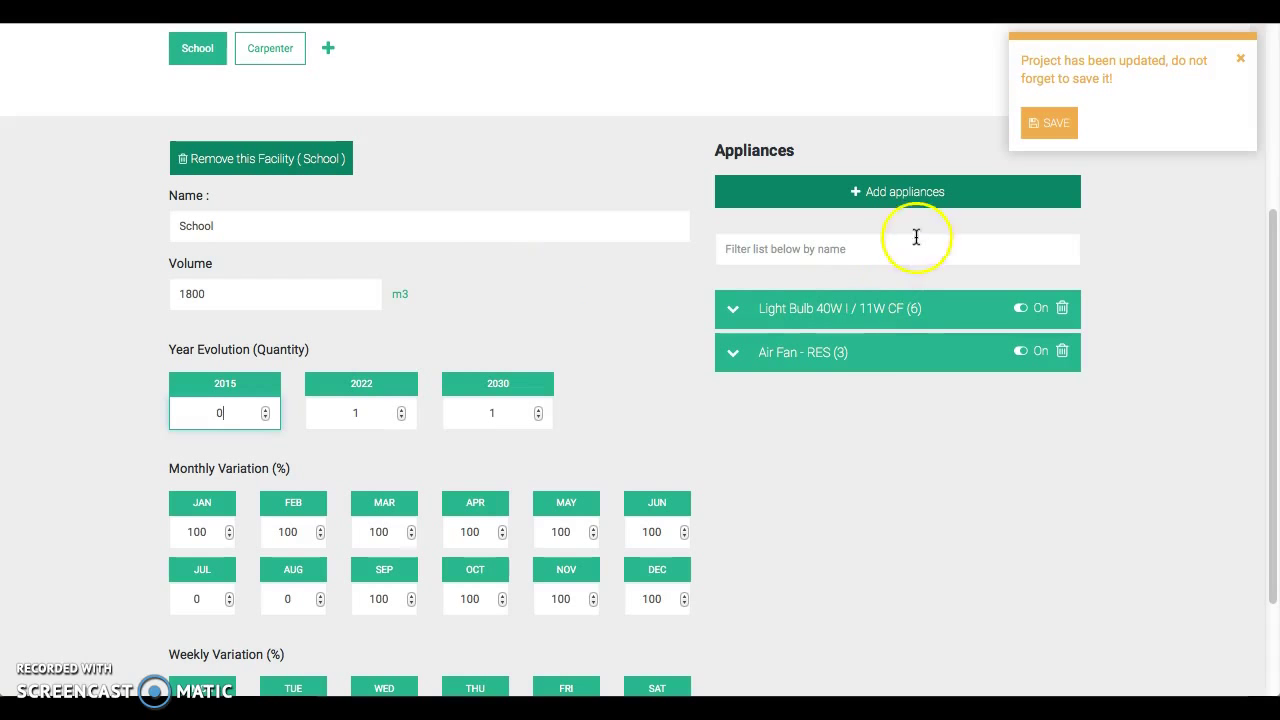
Review the School's Light Bulb 40W I / 11W CF number, power, switch table and sensitivity settings, along with the monthly and weekly variations
click(870, 316)
scroll(871, 318, down, 3)
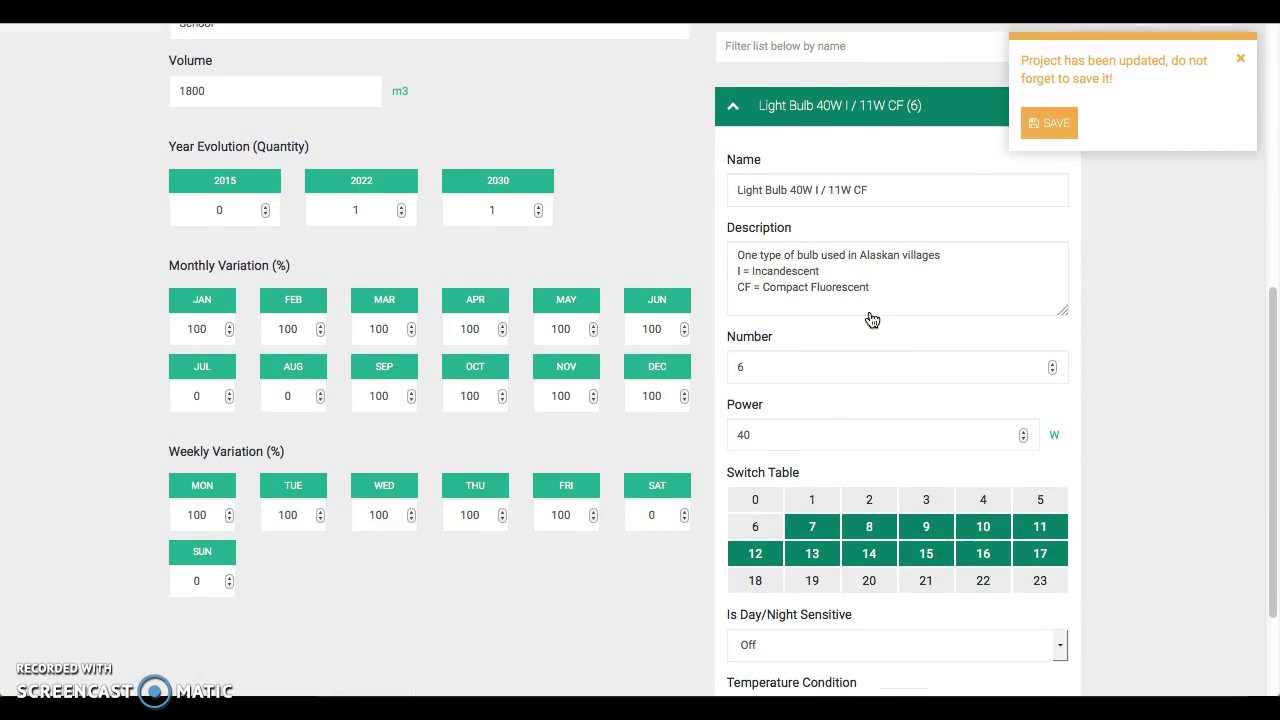
scroll(849, 434, down, 2)
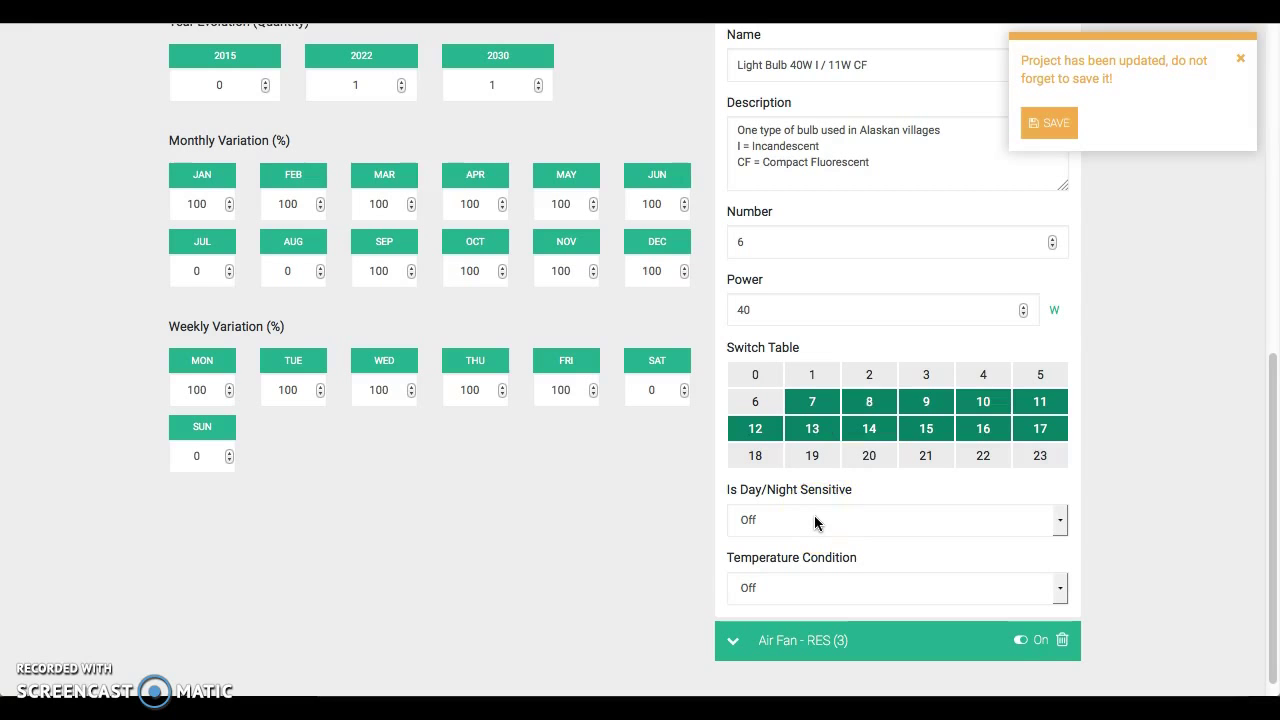
scroll(680, 451, up, 2)
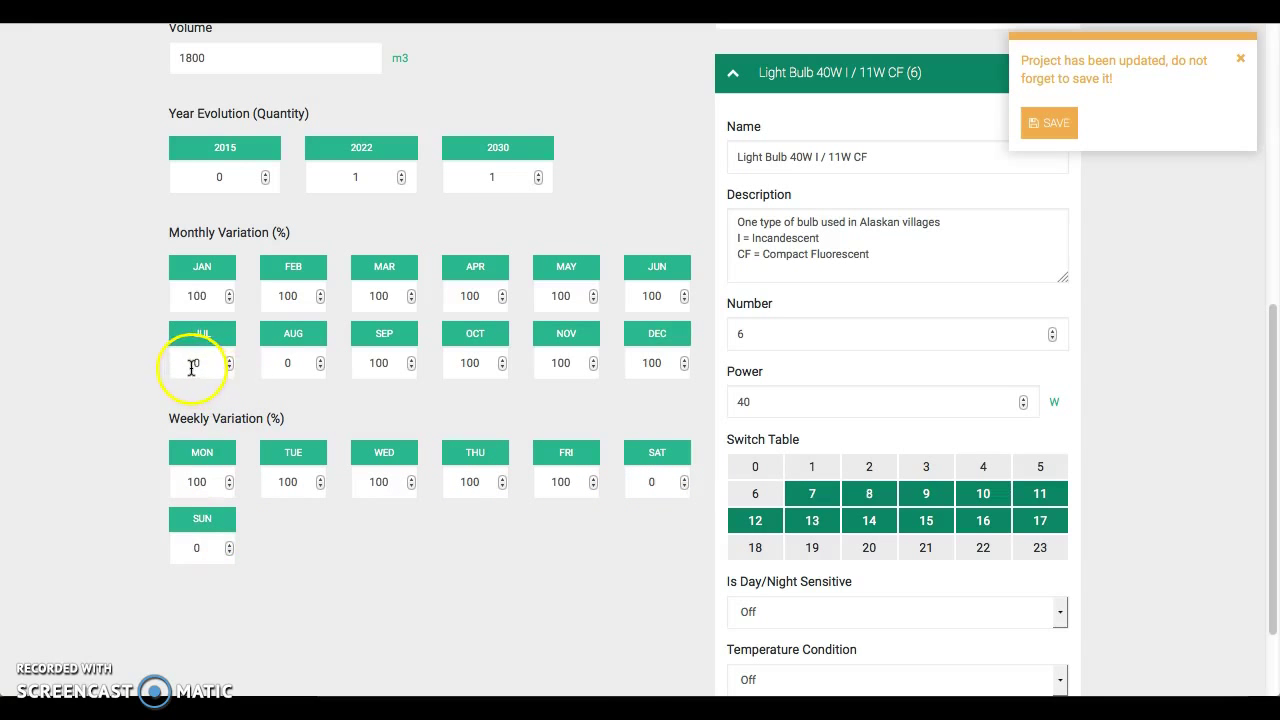
scroll(330, 356, up, 4)
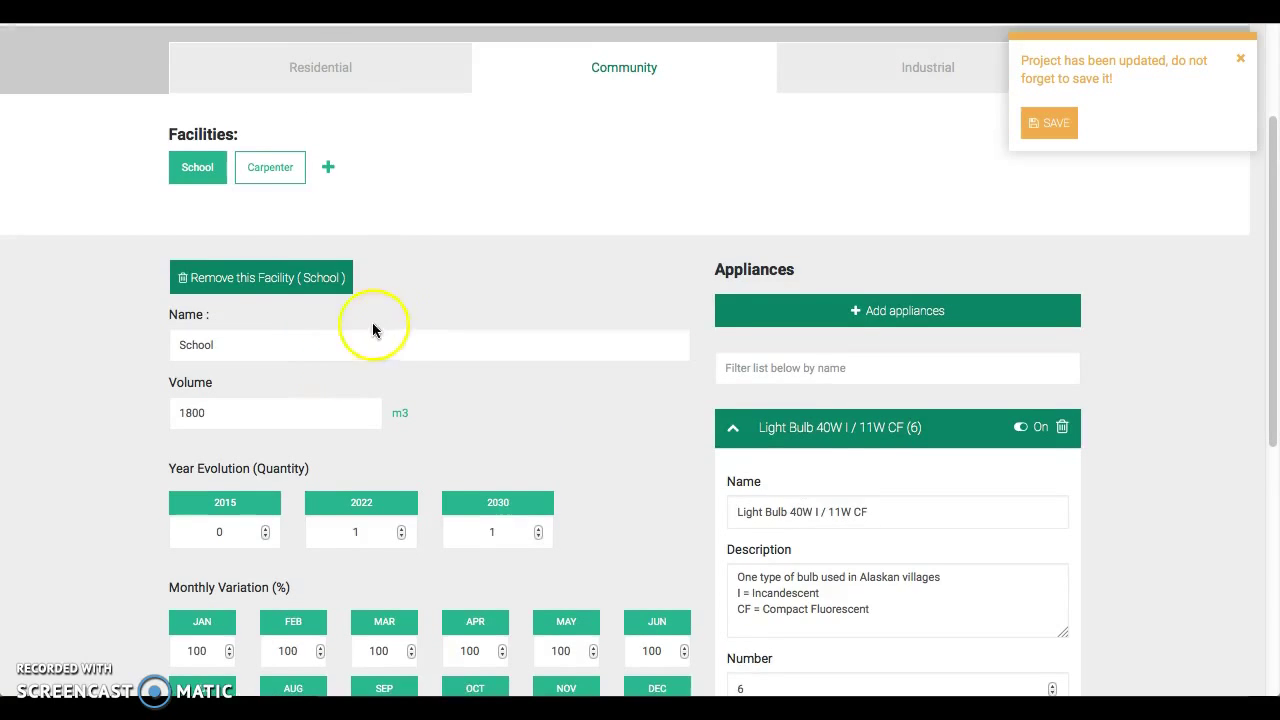
Look over the Carpenter community facility and its appliances, and save the project
click(279, 170)
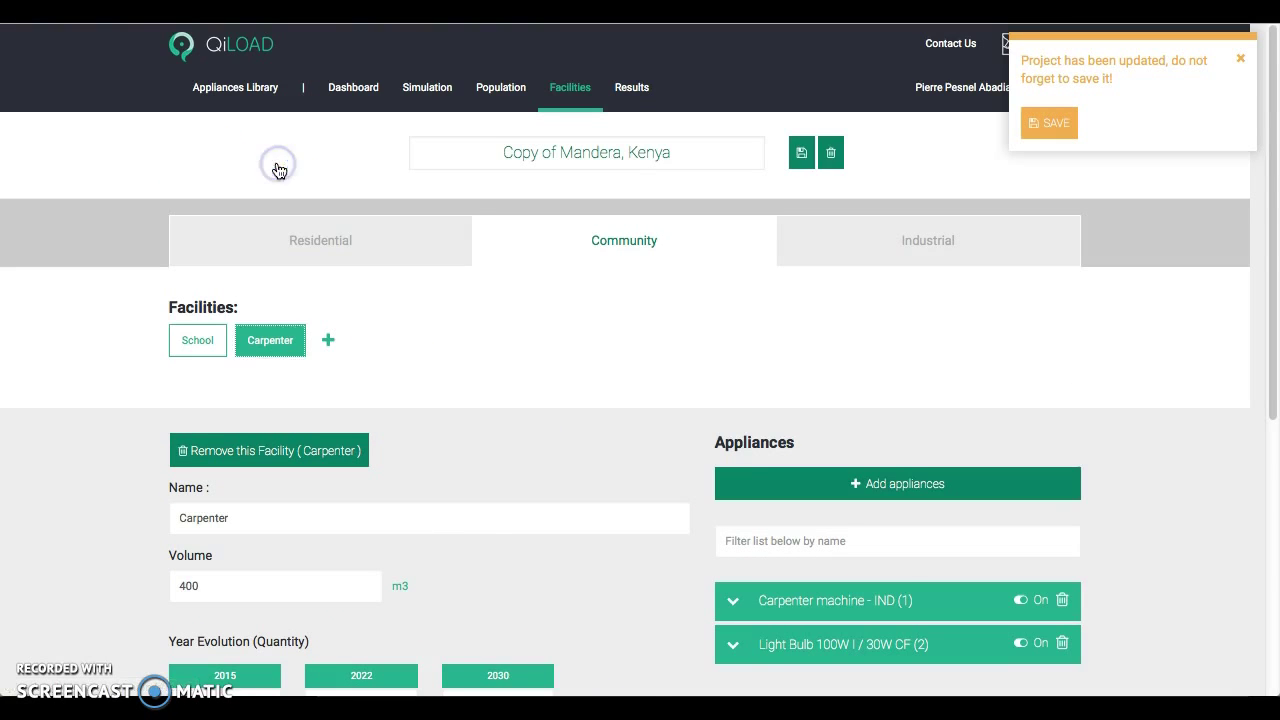
scroll(445, 505, down, 3)
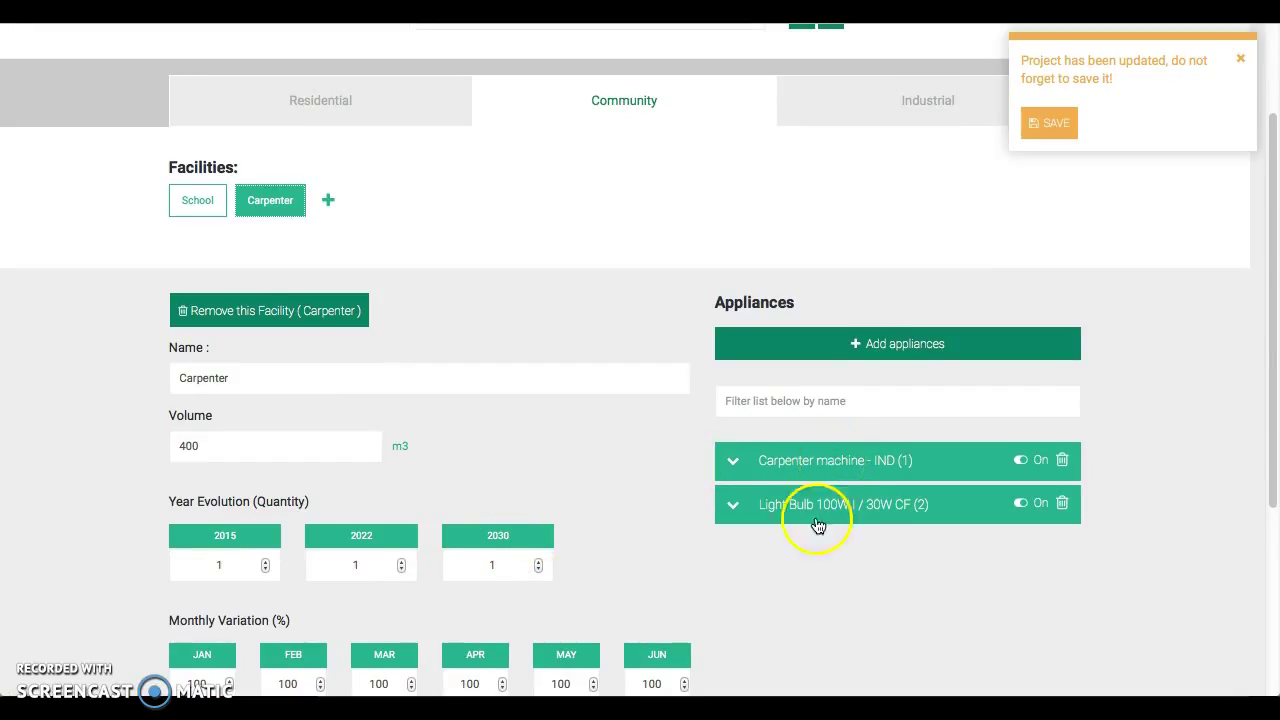
scroll(829, 477, up, 3)
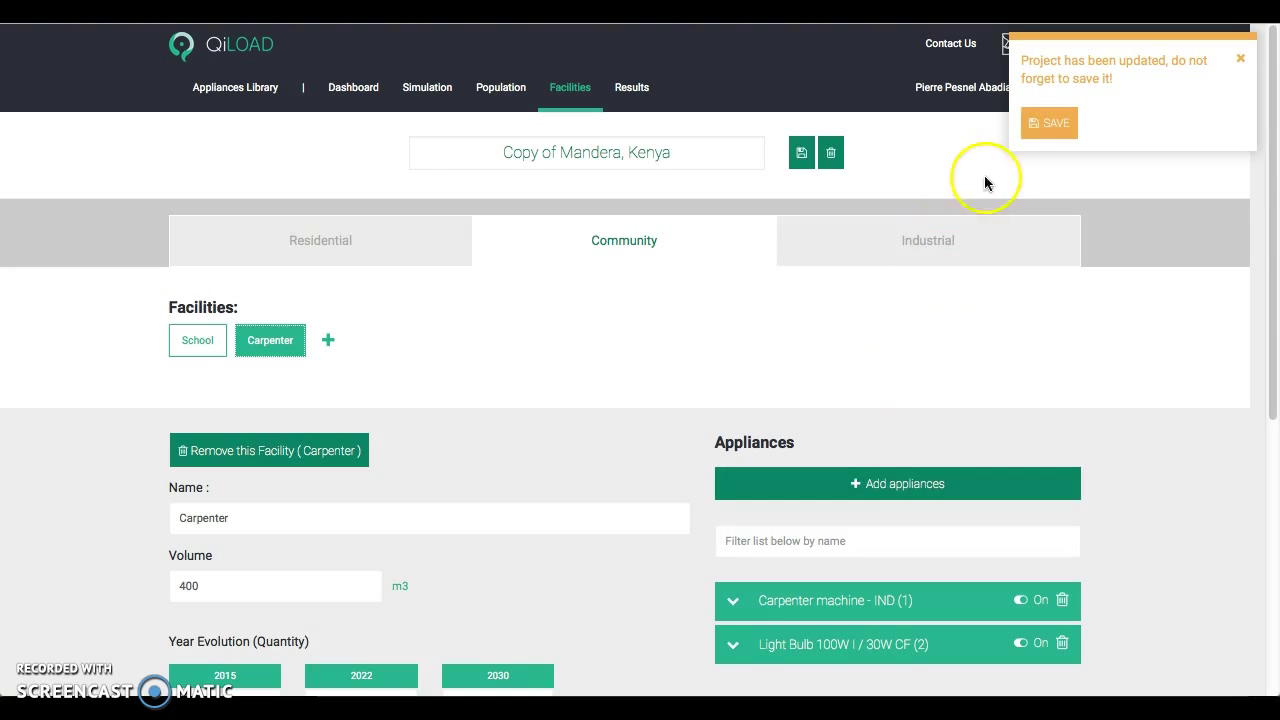
click(1032, 137)
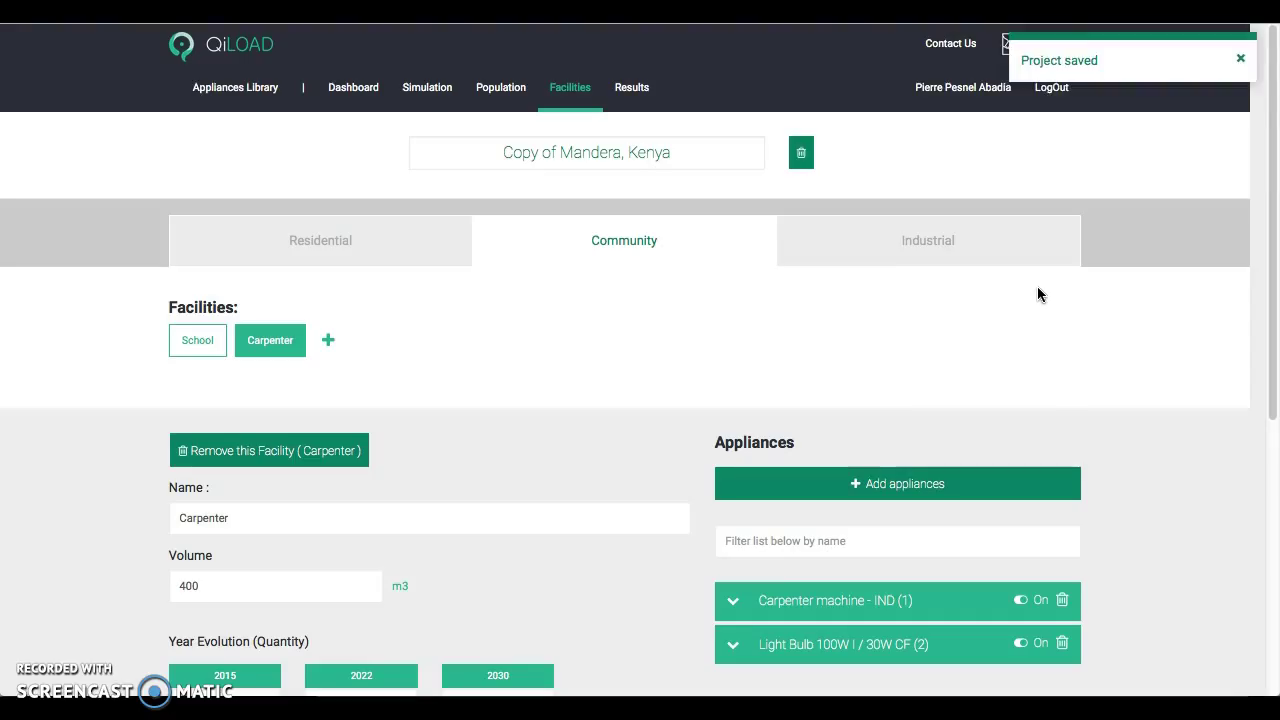
Examine the industrial Mill facility's volume, year evolution, monthly and weekly variations, and appliances
click(924, 242)
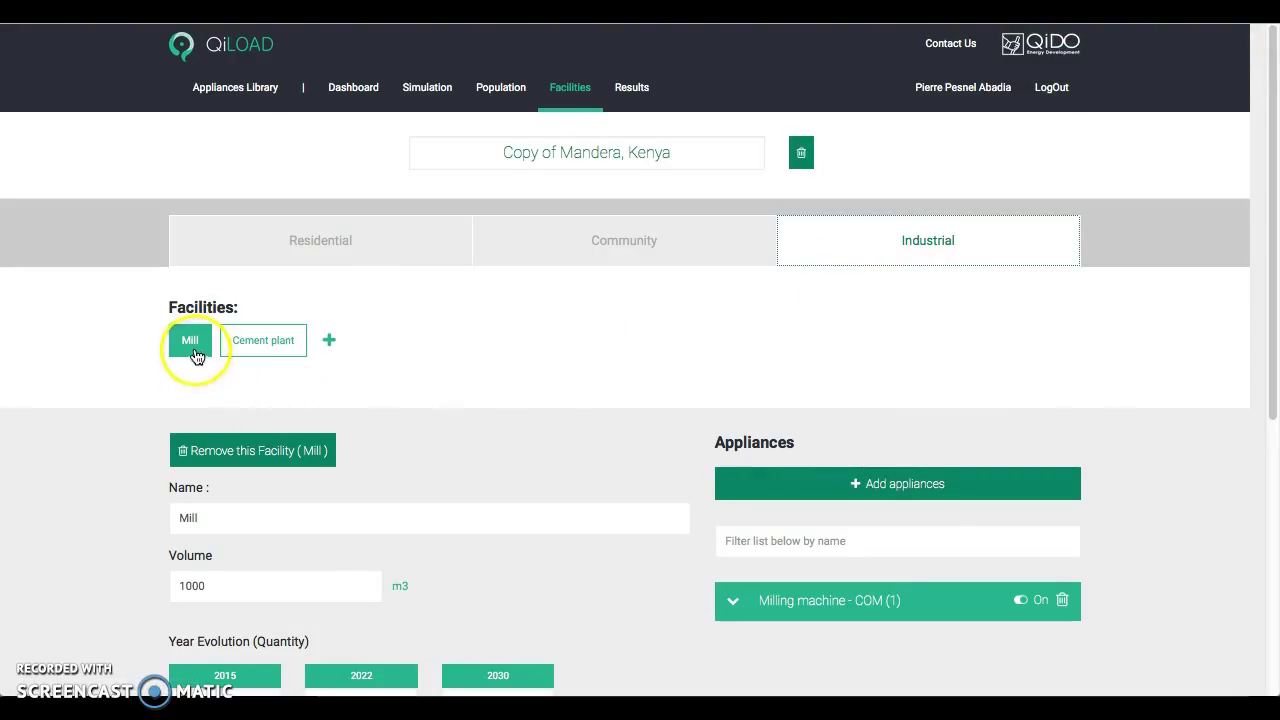
scroll(521, 347, down, 1)
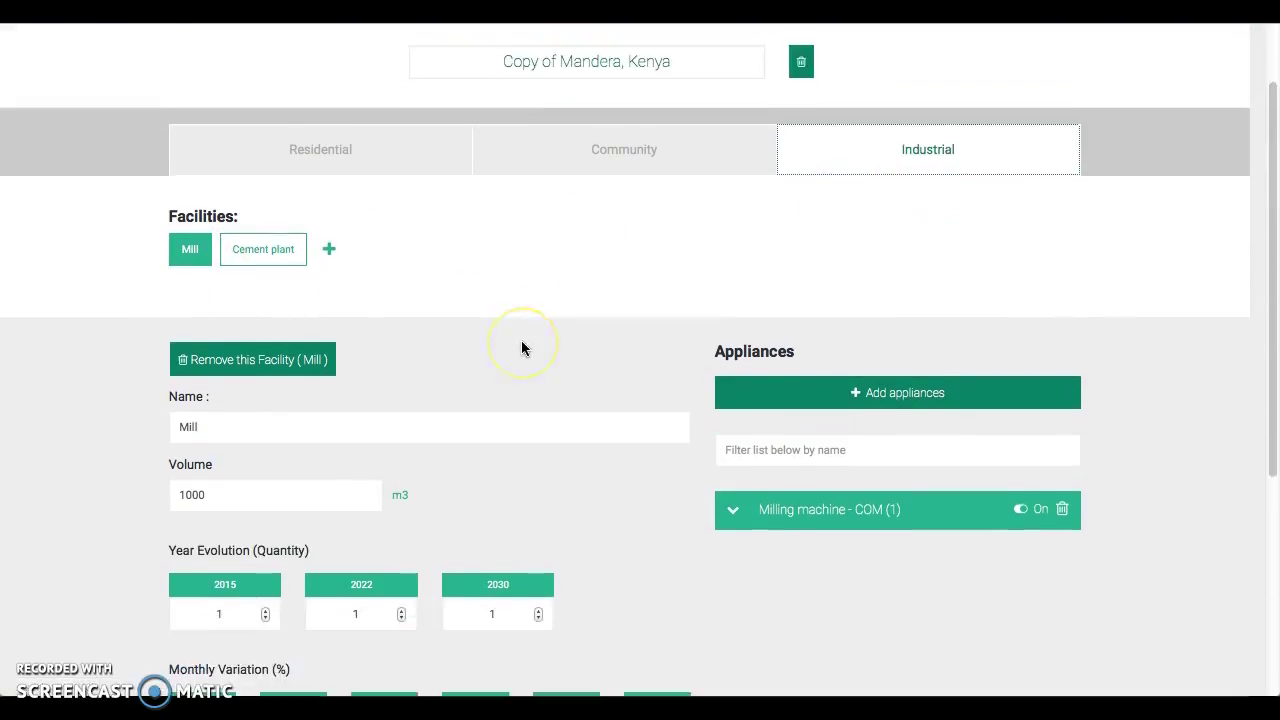
scroll(521, 347, down, 2)
click(474, 278)
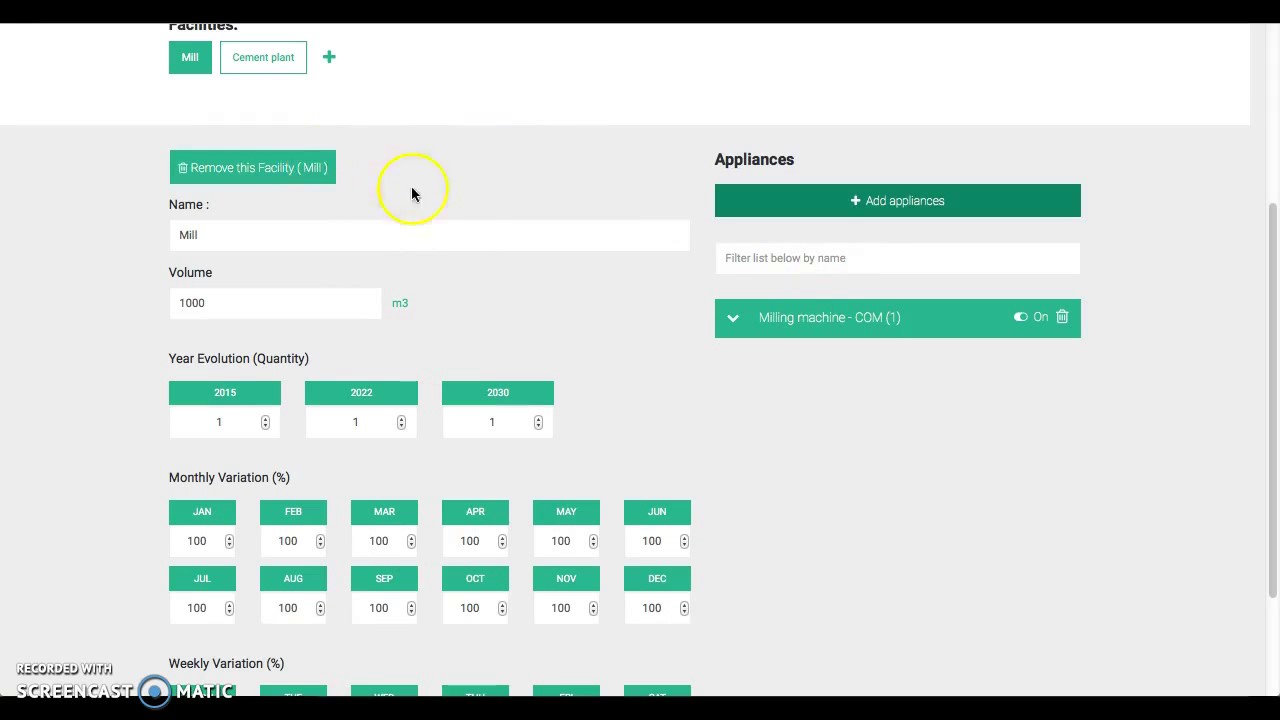
scroll(466, 220, up, 3)
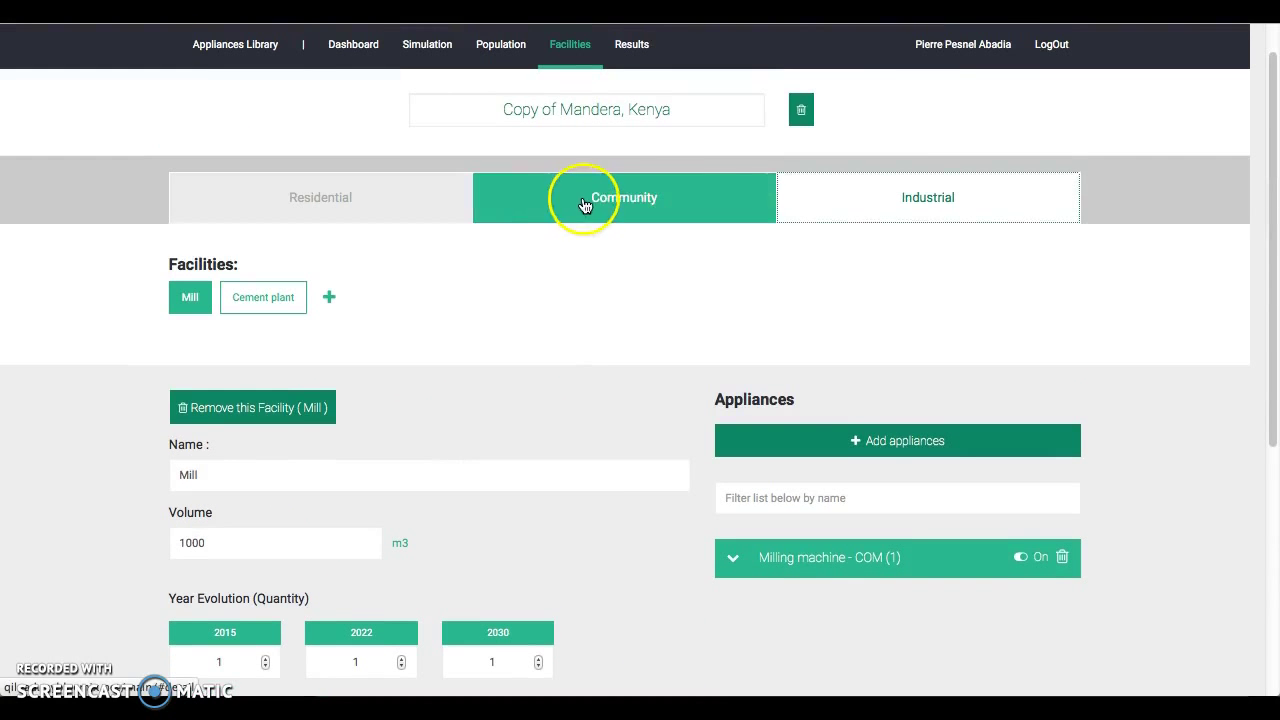
scroll(583, 360, down, 2)
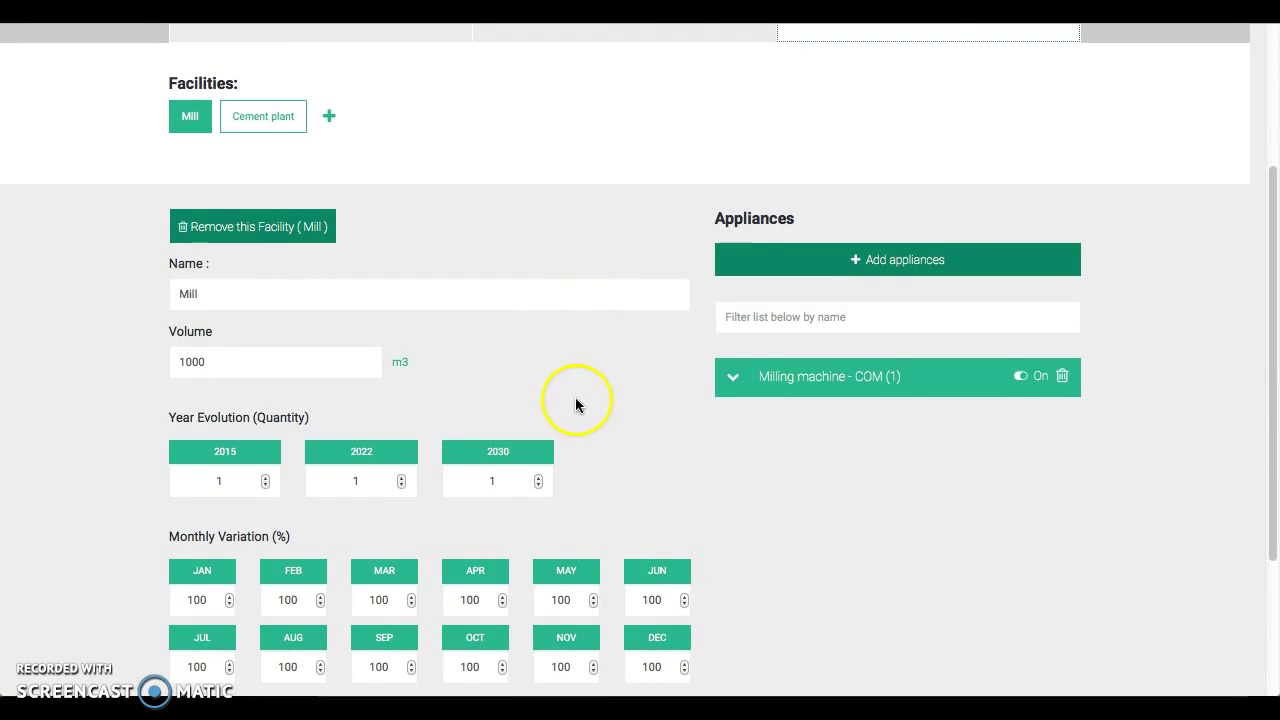
scroll(578, 396, down, 3)
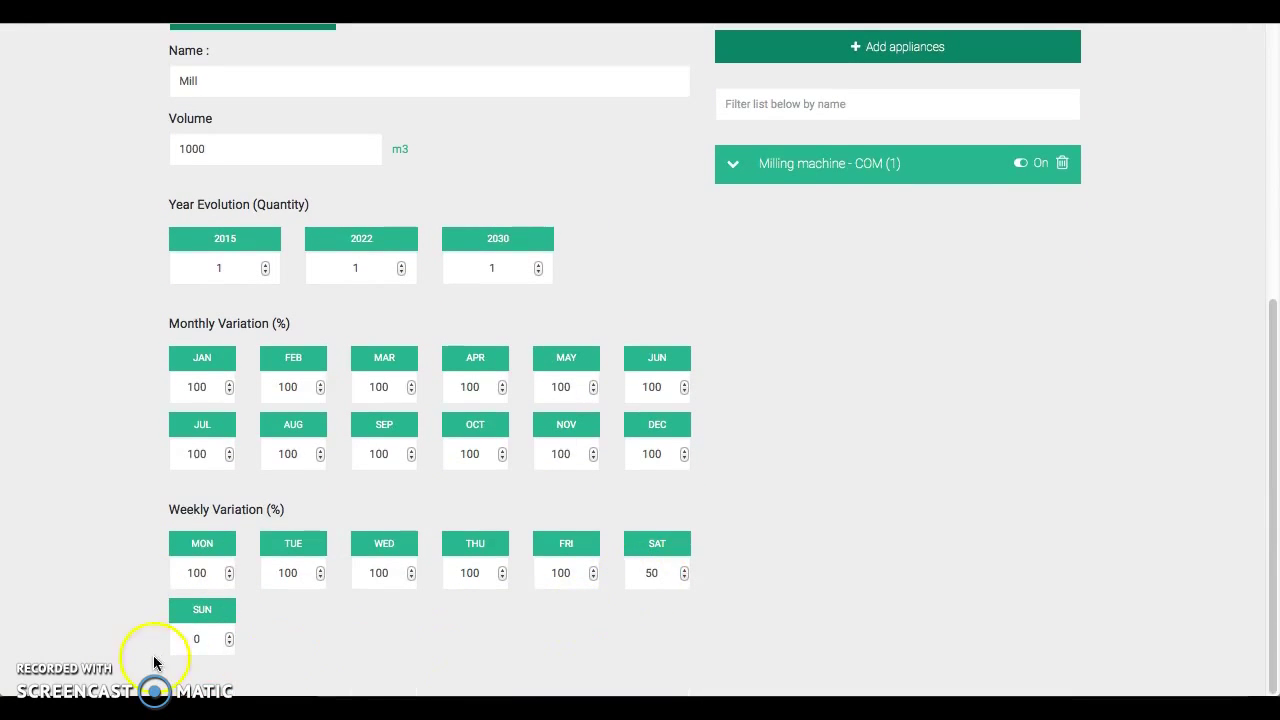
scroll(920, 371, up, 3)
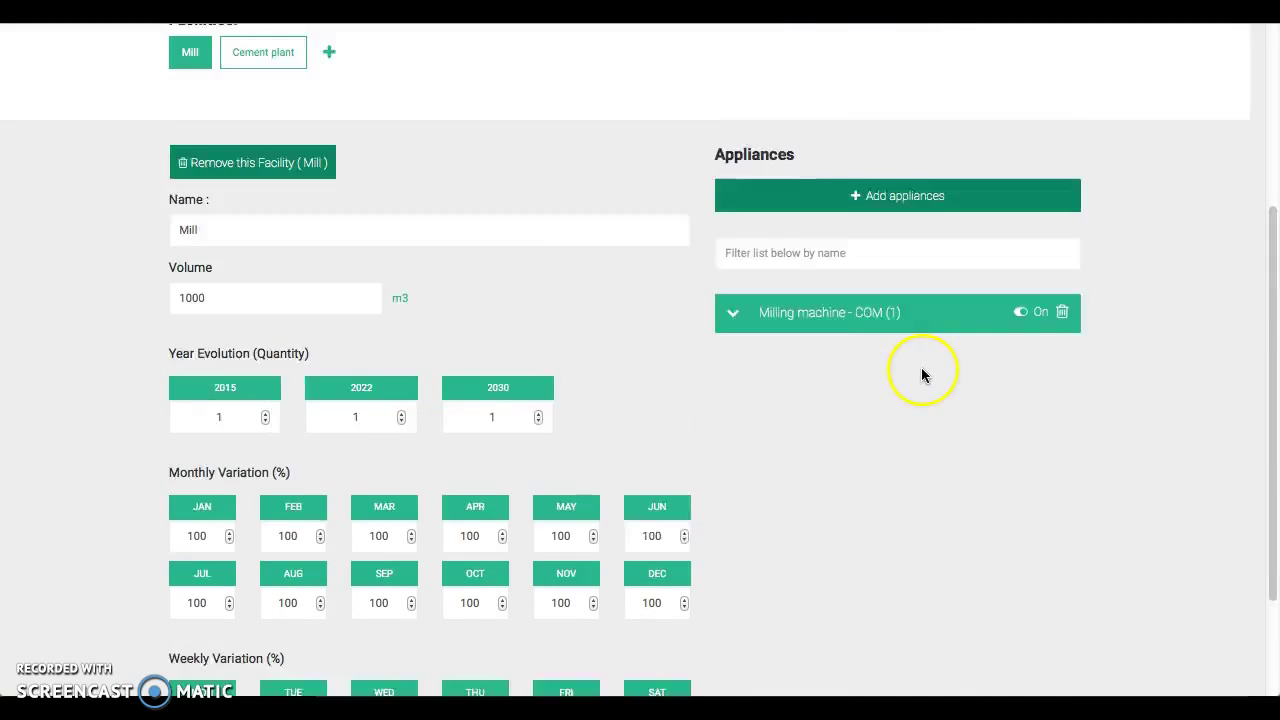
Switch on hours 6 and 19 for the Mill's Milling machine - COM appliance, and save the project
click(816, 396)
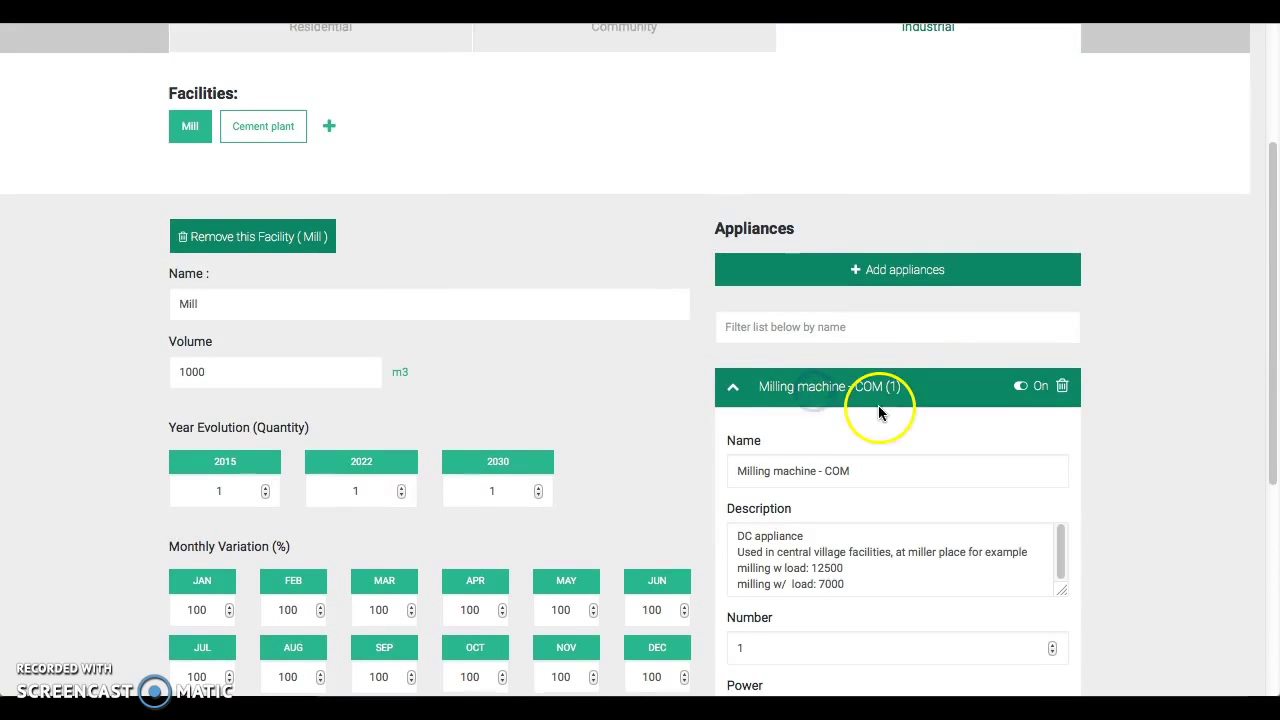
scroll(880, 414, down, 1)
scroll(879, 406, down, 1)
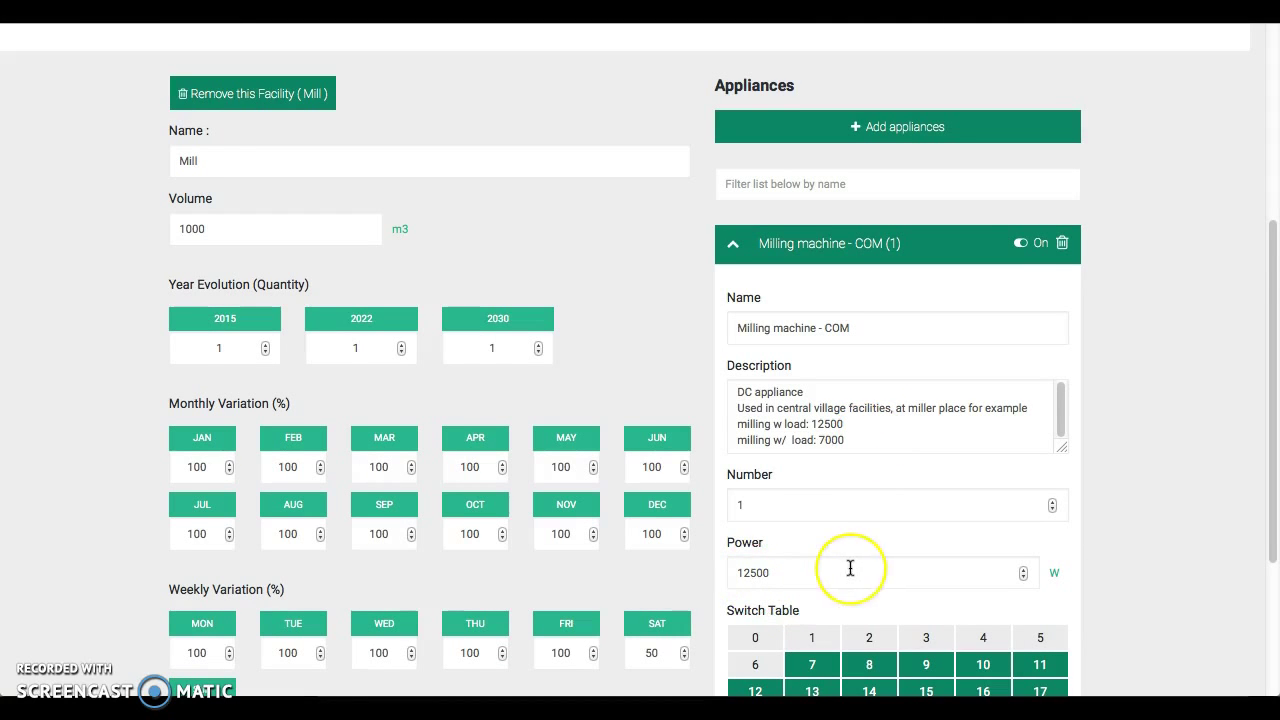
scroll(850, 568, down, 1)
scroll(850, 568, down, 1)
click(762, 568)
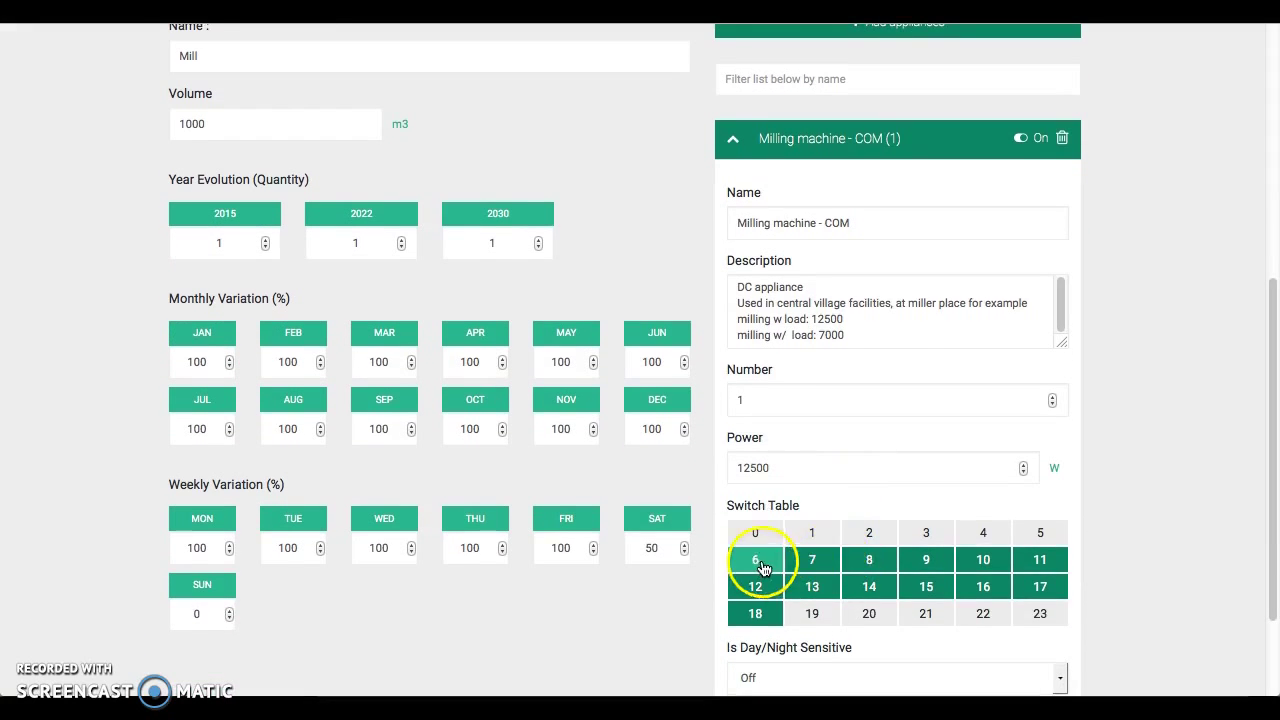
scroll(850, 605, down, 2)
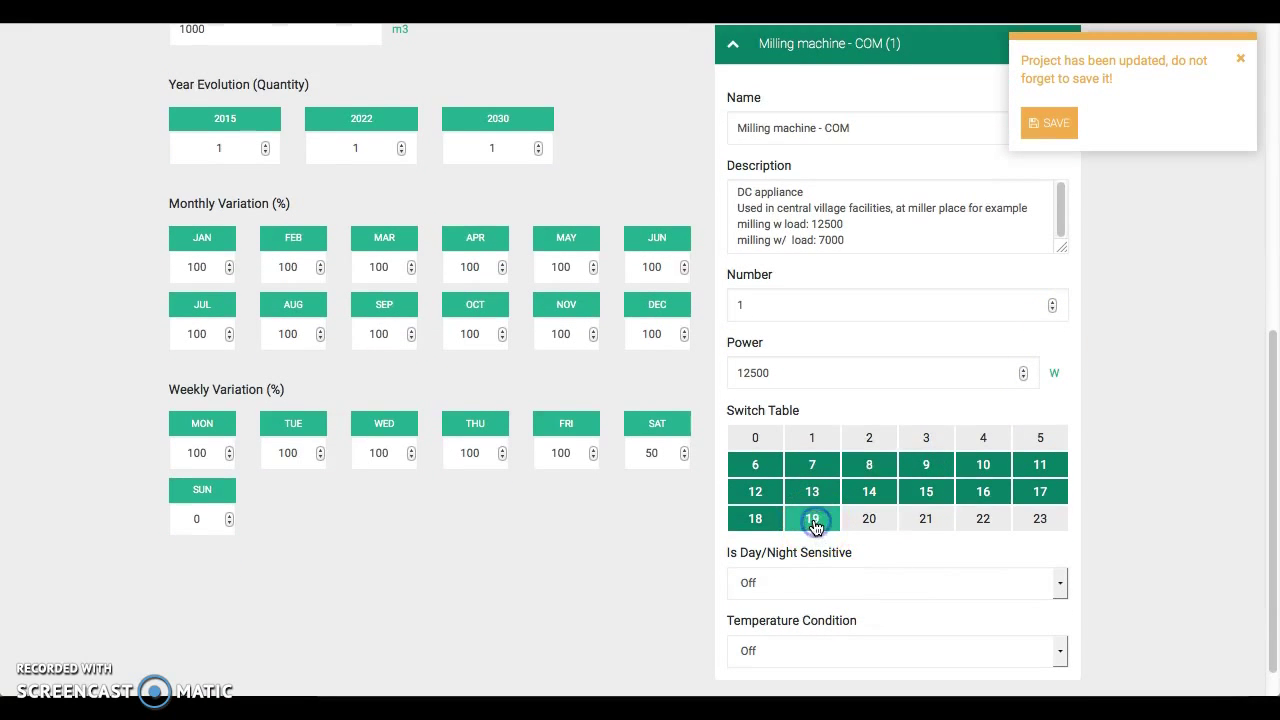
click(1049, 123)
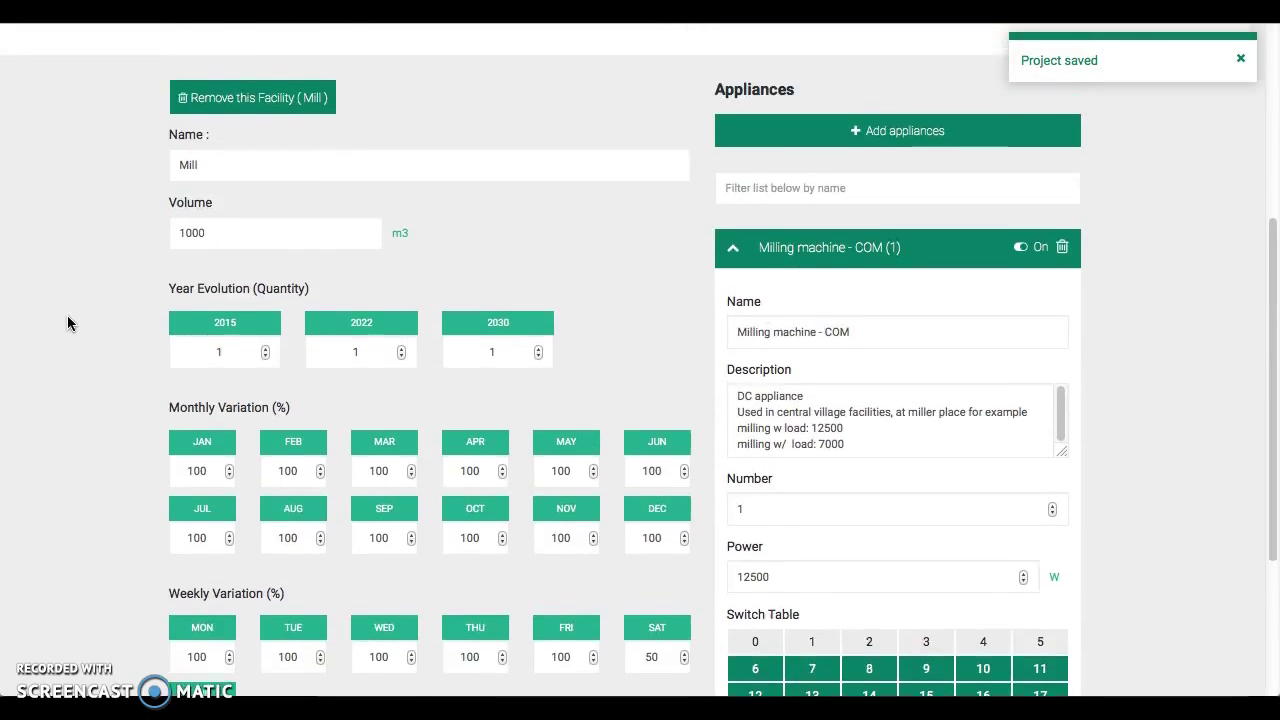
Open the project's results and run the load calculation
scroll(67, 323, up, 3)
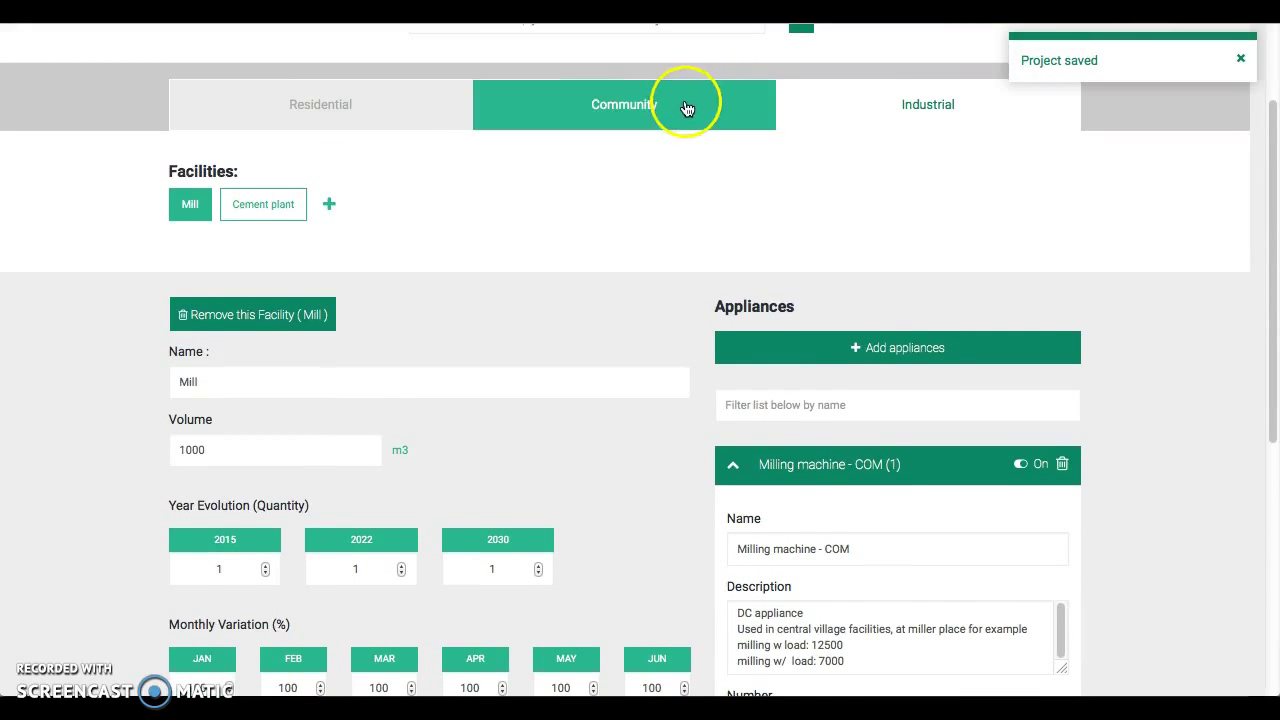
scroll(837, 108, up, 2)
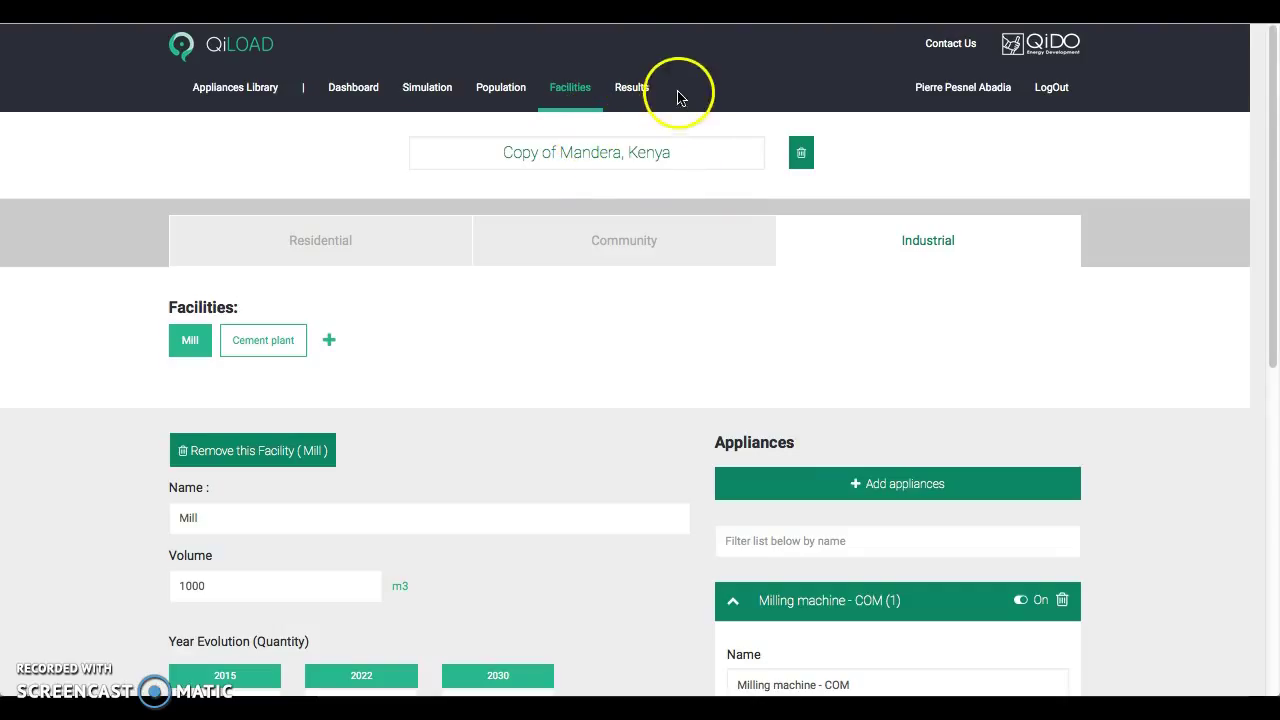
click(640, 91)
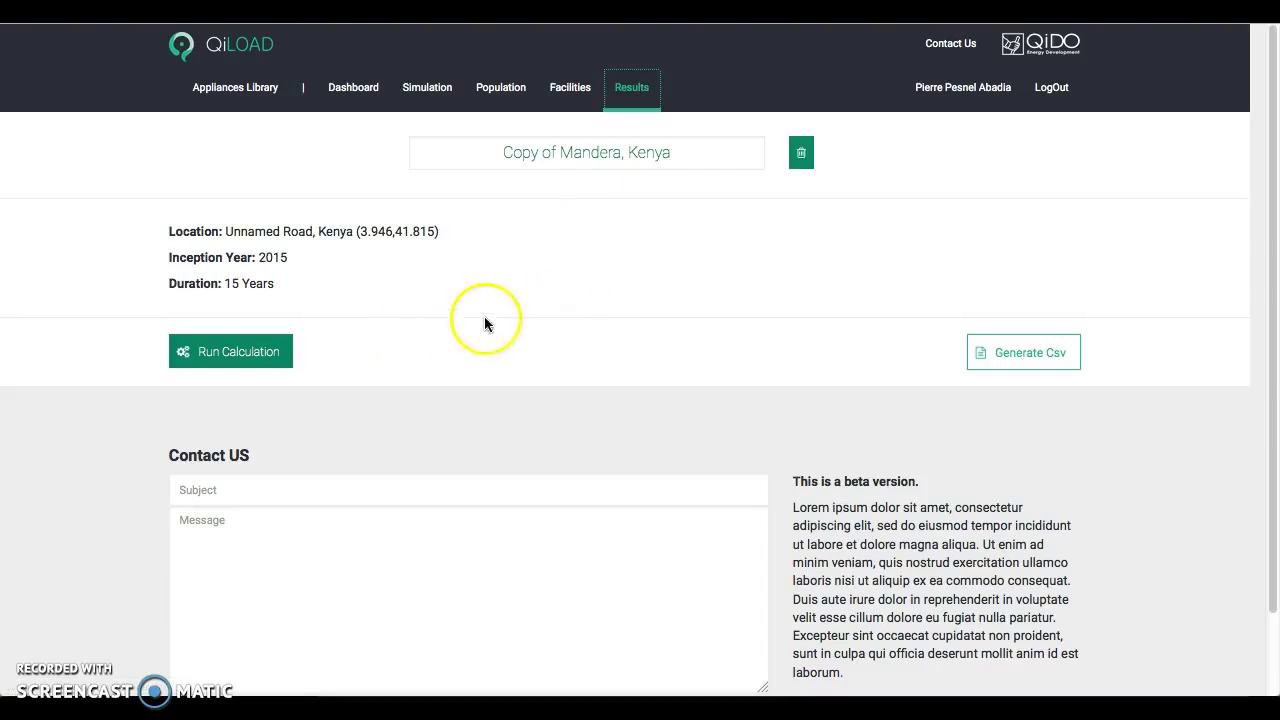
click(229, 353)
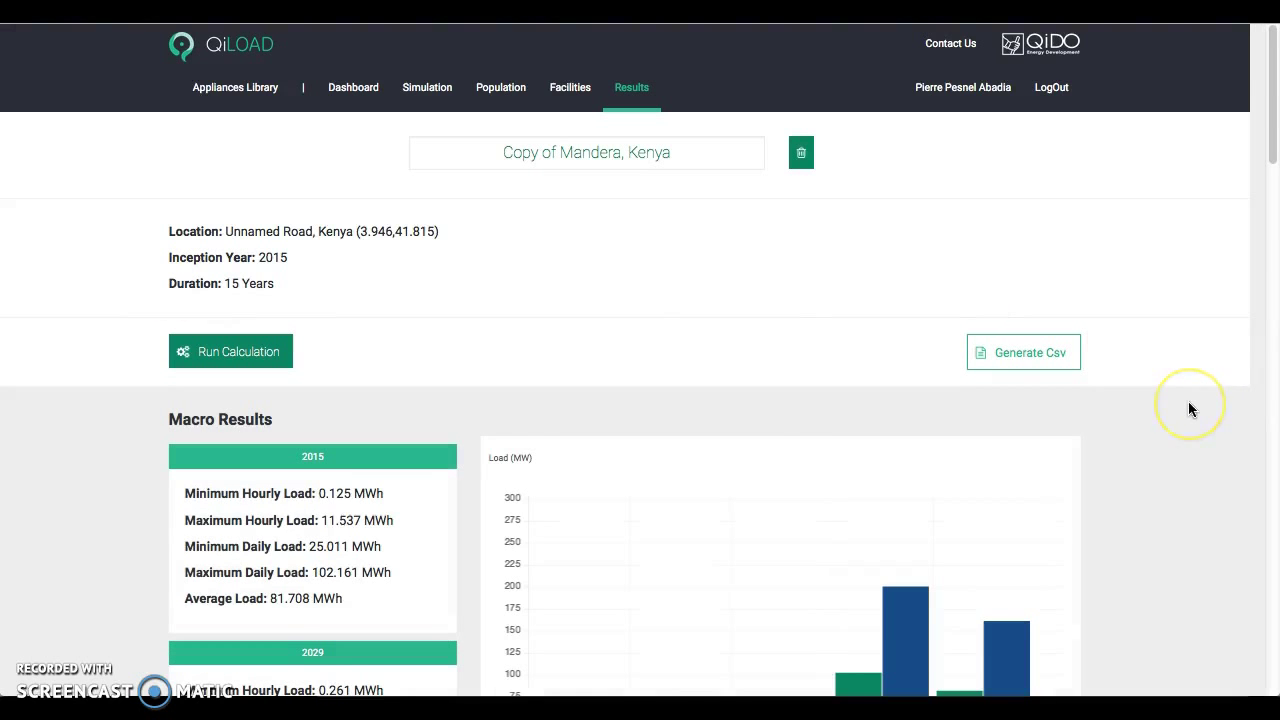
Review the macro results and the annual energy demand chart, including the breakdown by facility for 2027
scroll(1190, 408, down, 5)
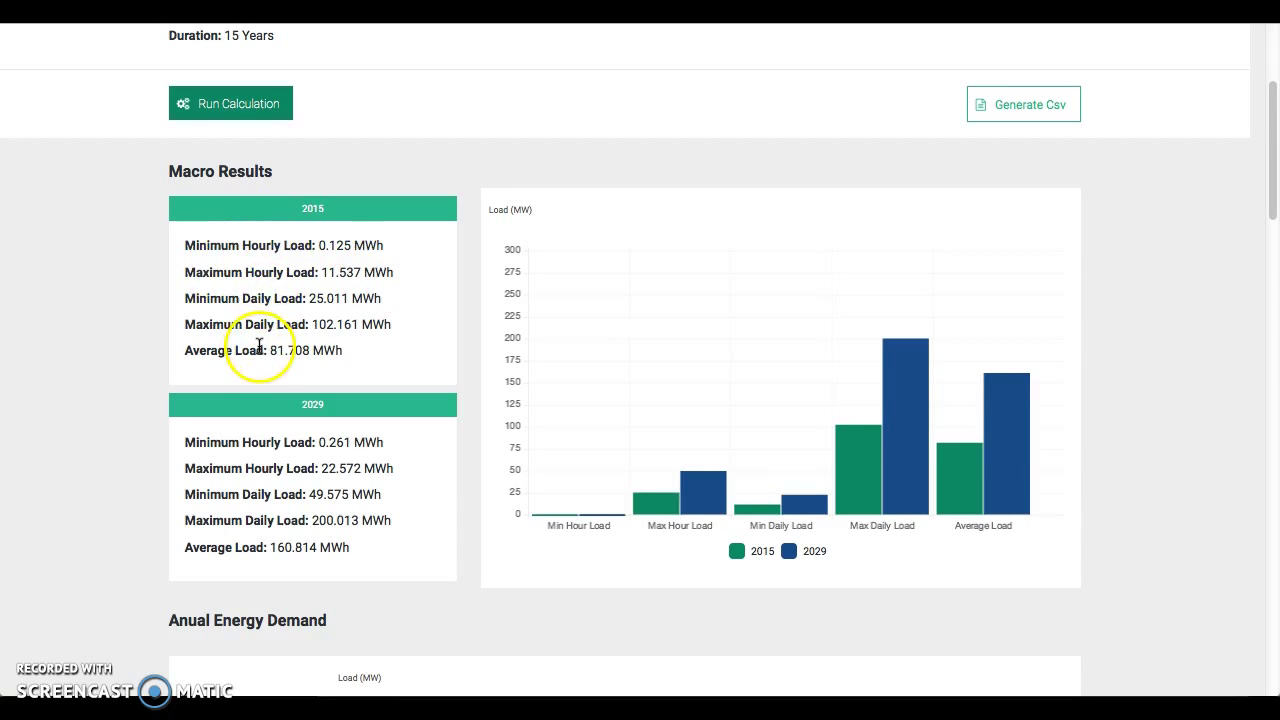
scroll(262, 344, down, 1)
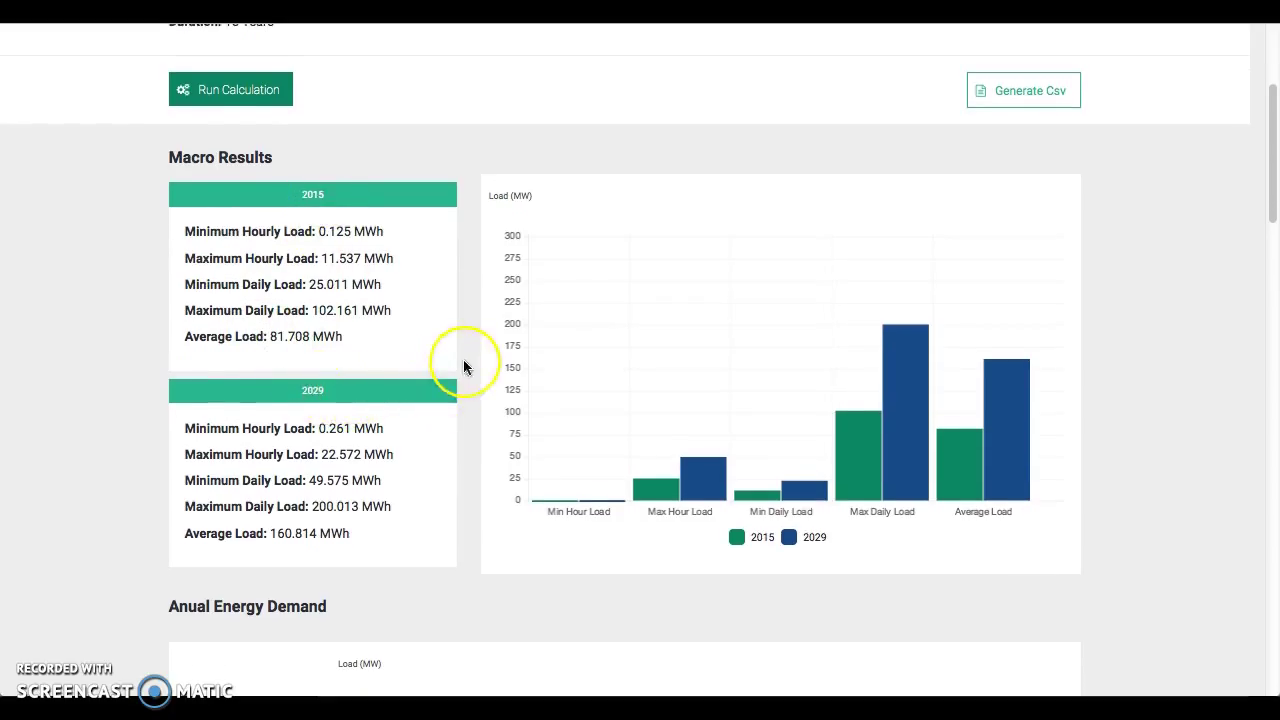
scroll(463, 366, down, 5)
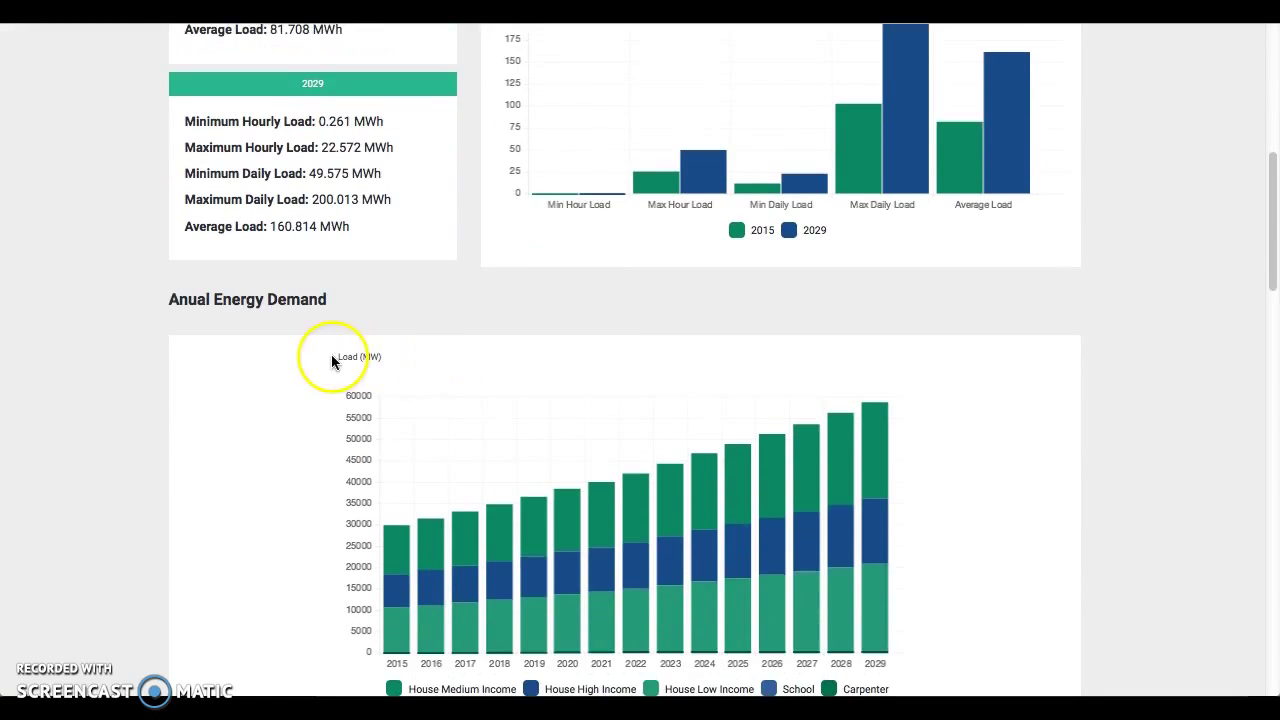
scroll(306, 362, down, 2)
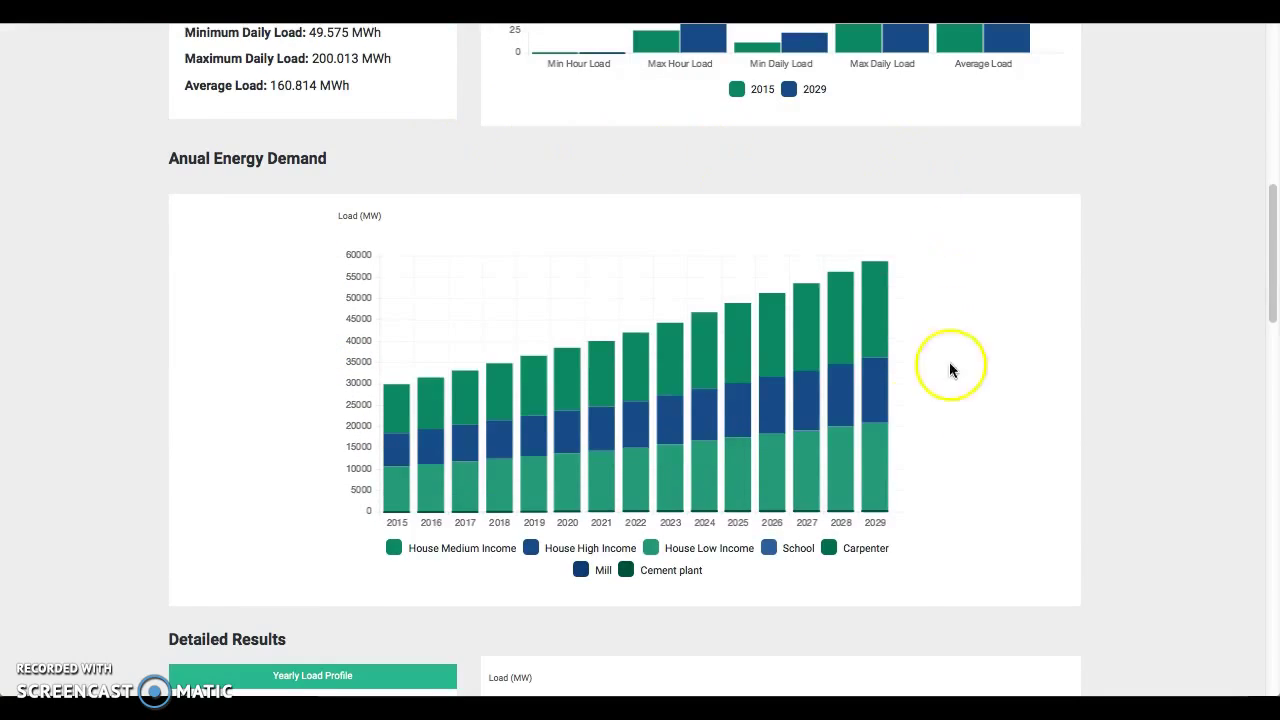
mouse_move(813, 416)
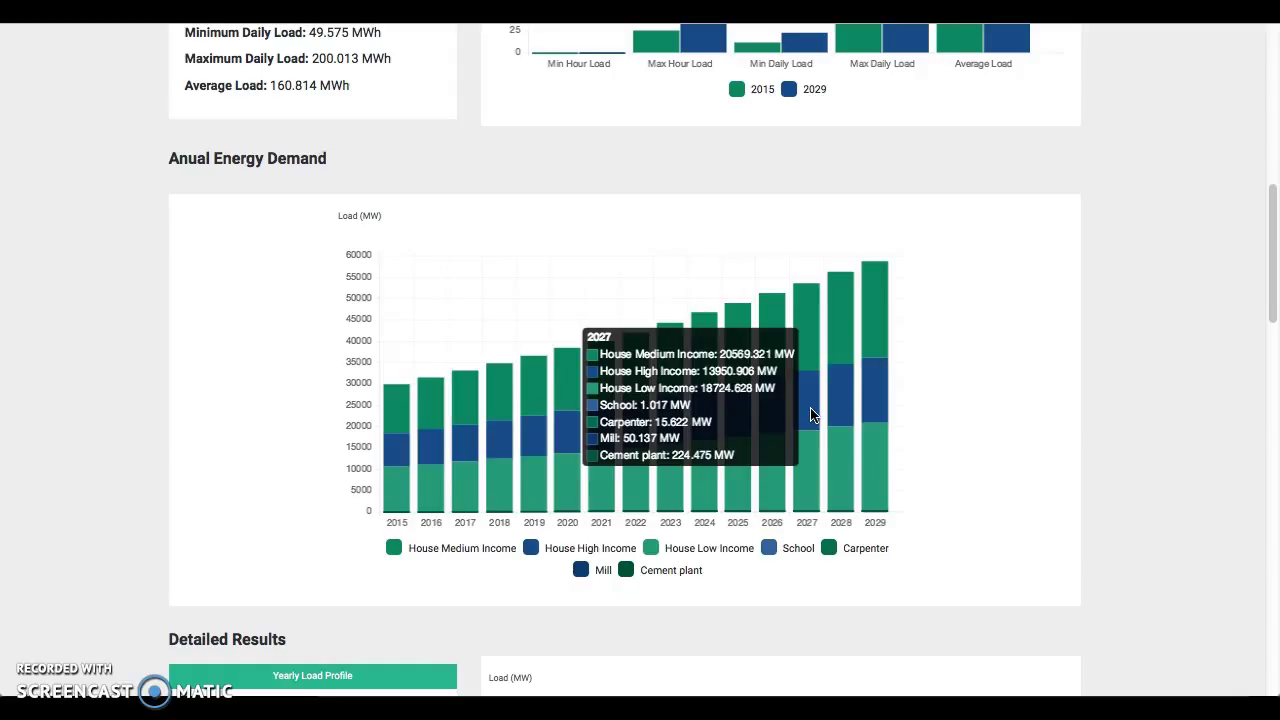
scroll(811, 415, down, 4)
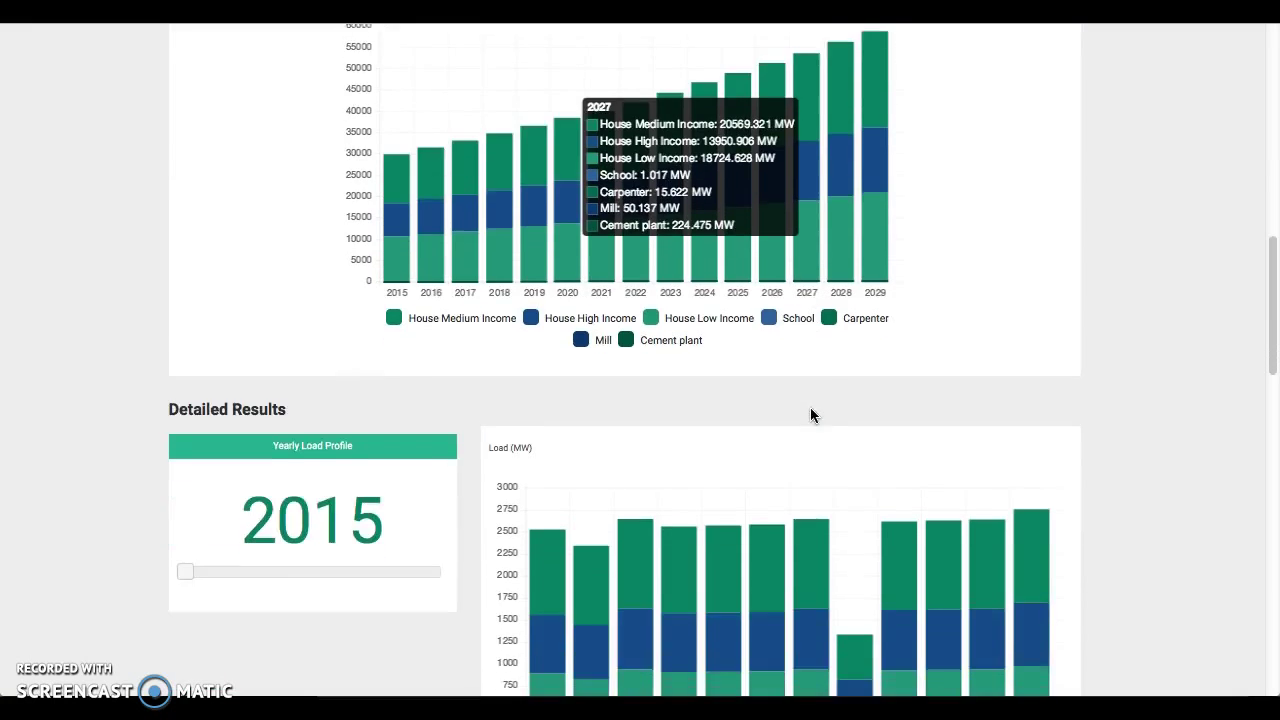
Set the yearly load profile to 2028 and look over the monthly and daily load profiles
click(415, 342)
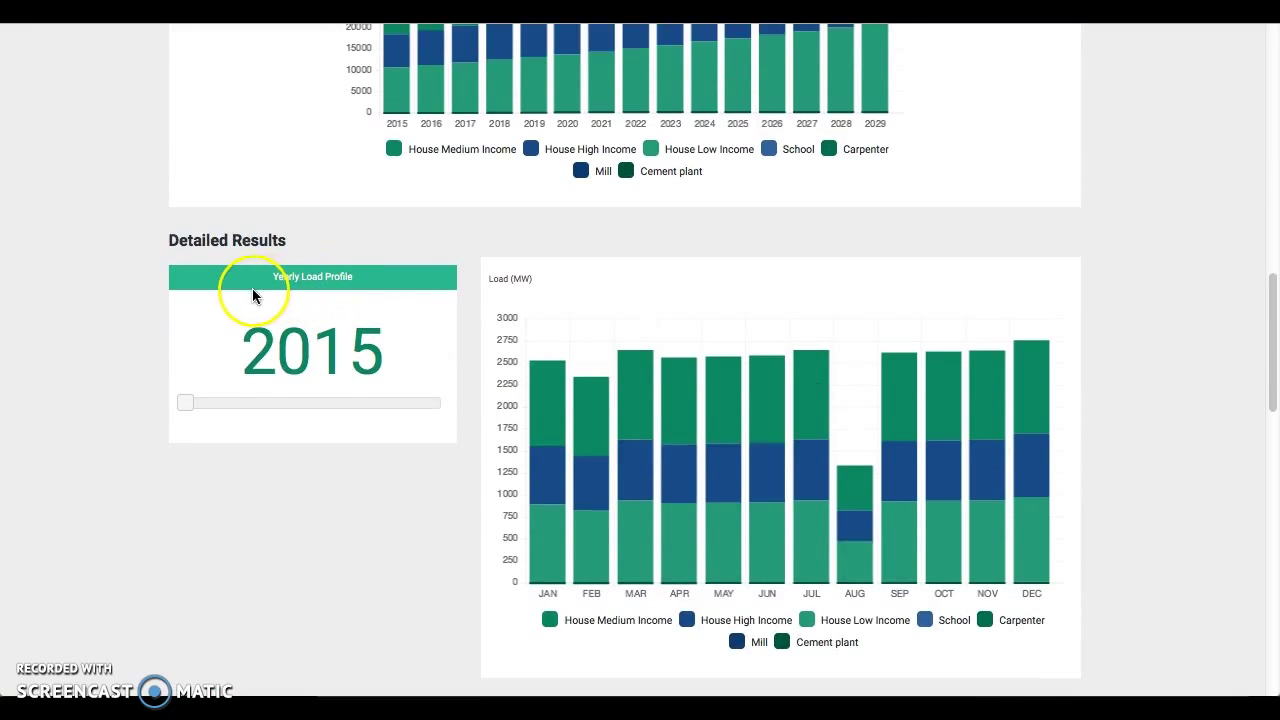
drag(184, 400, 424, 400)
scroll(390, 427, down, 3)
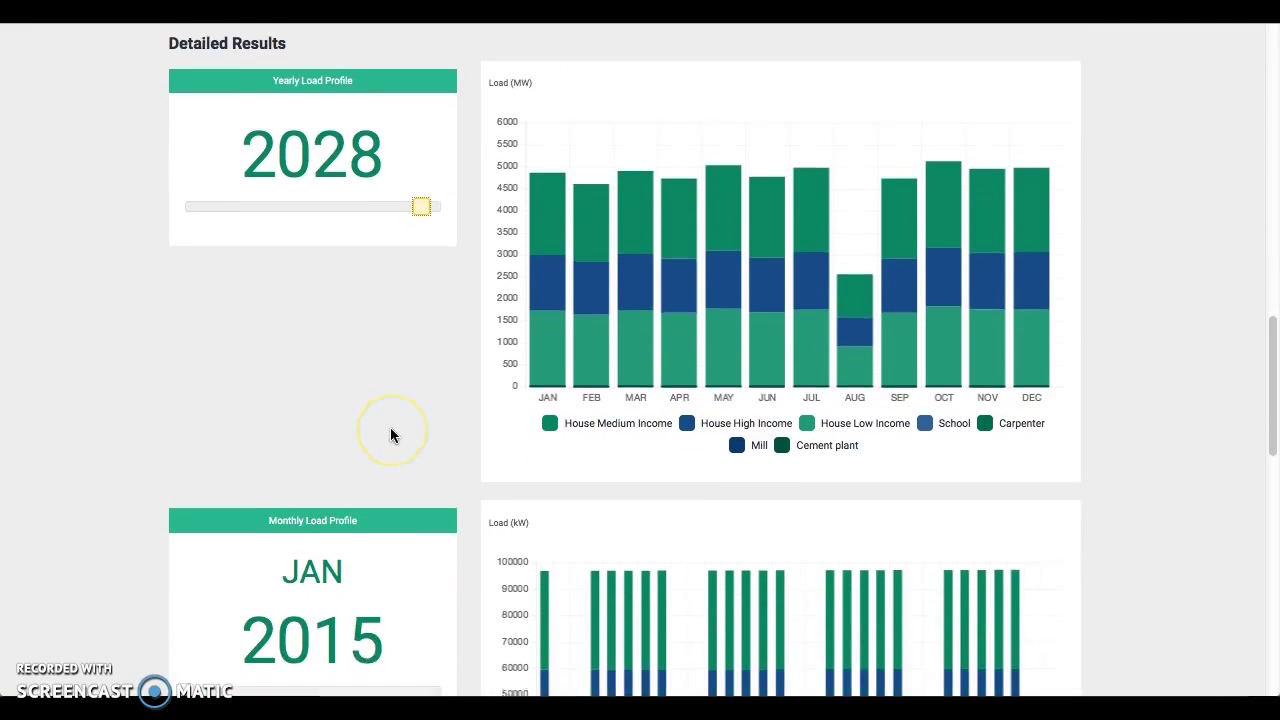
scroll(299, 392, down, 1)
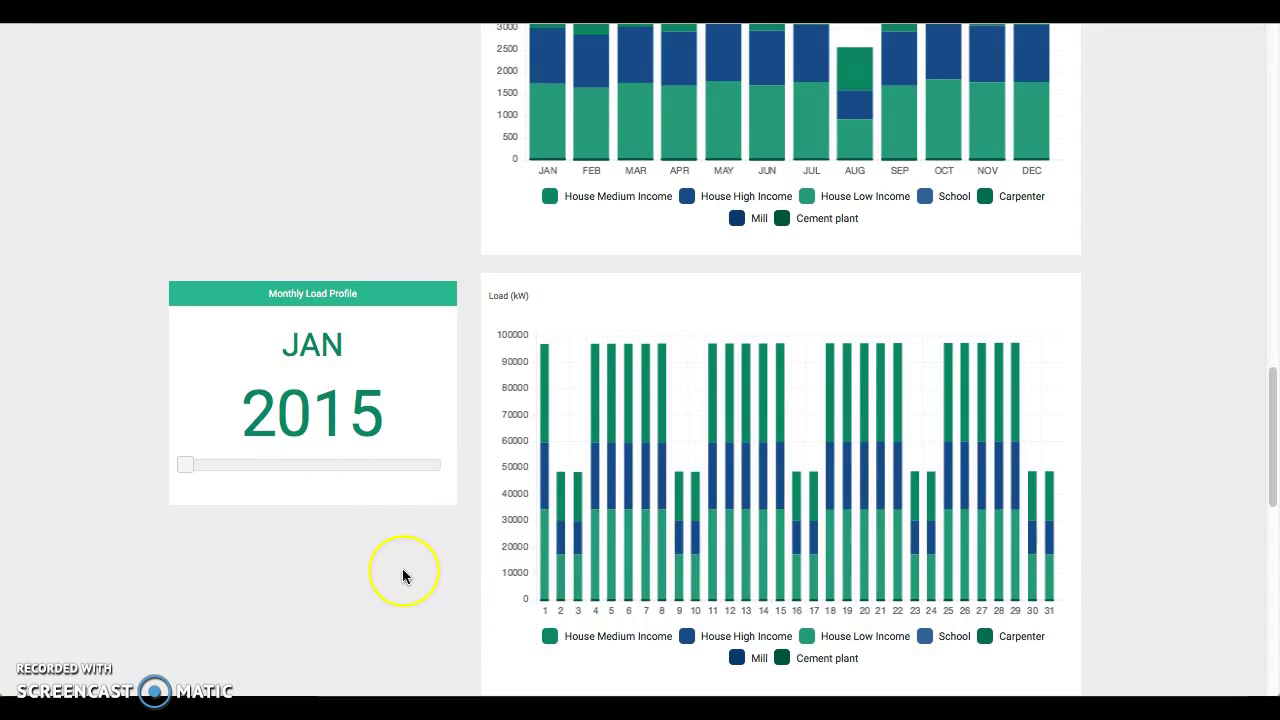
scroll(403, 578, down, 3)
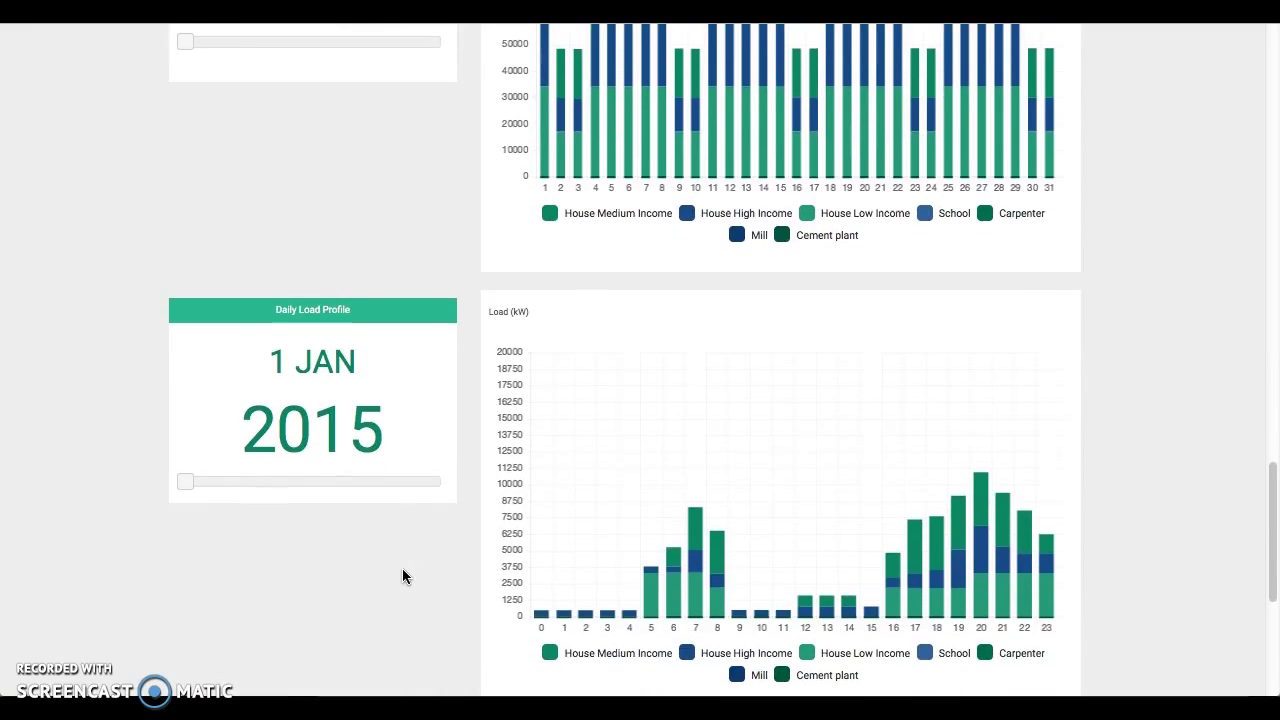
click(493, 613)
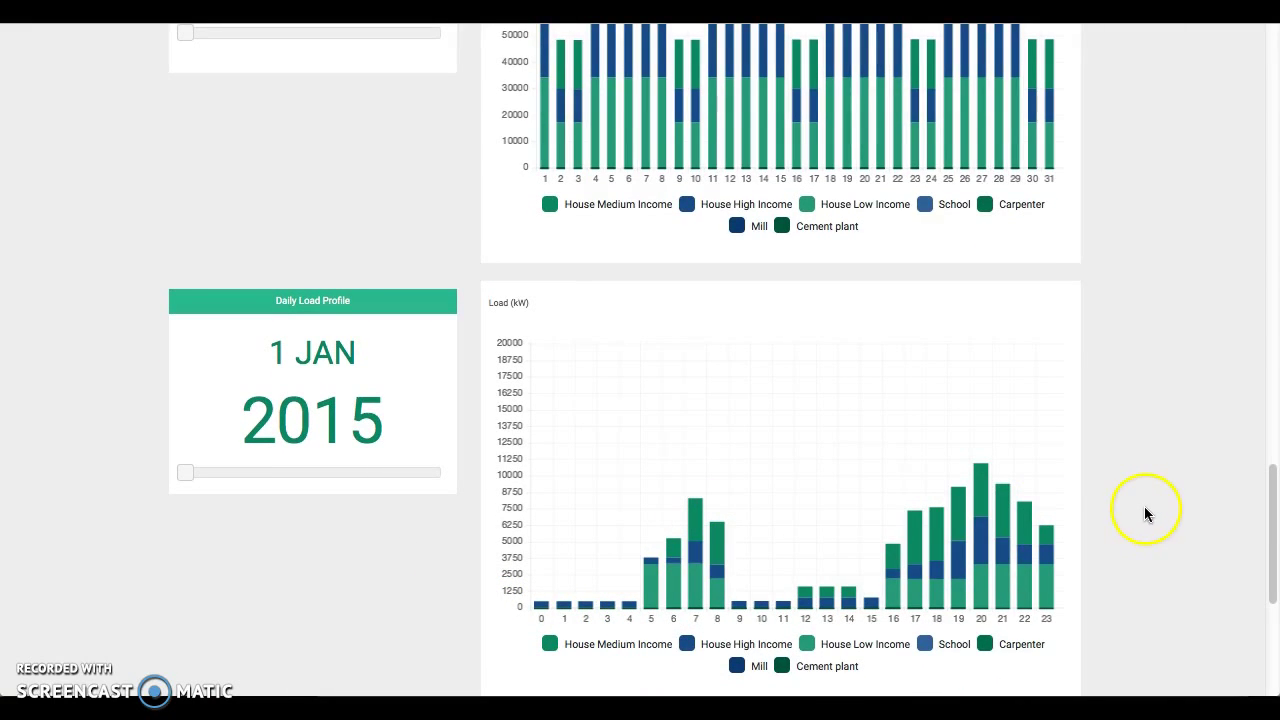
Generate the CSV of the project results and open it with Microsoft Excel
scroll(1145, 512, up, 15)
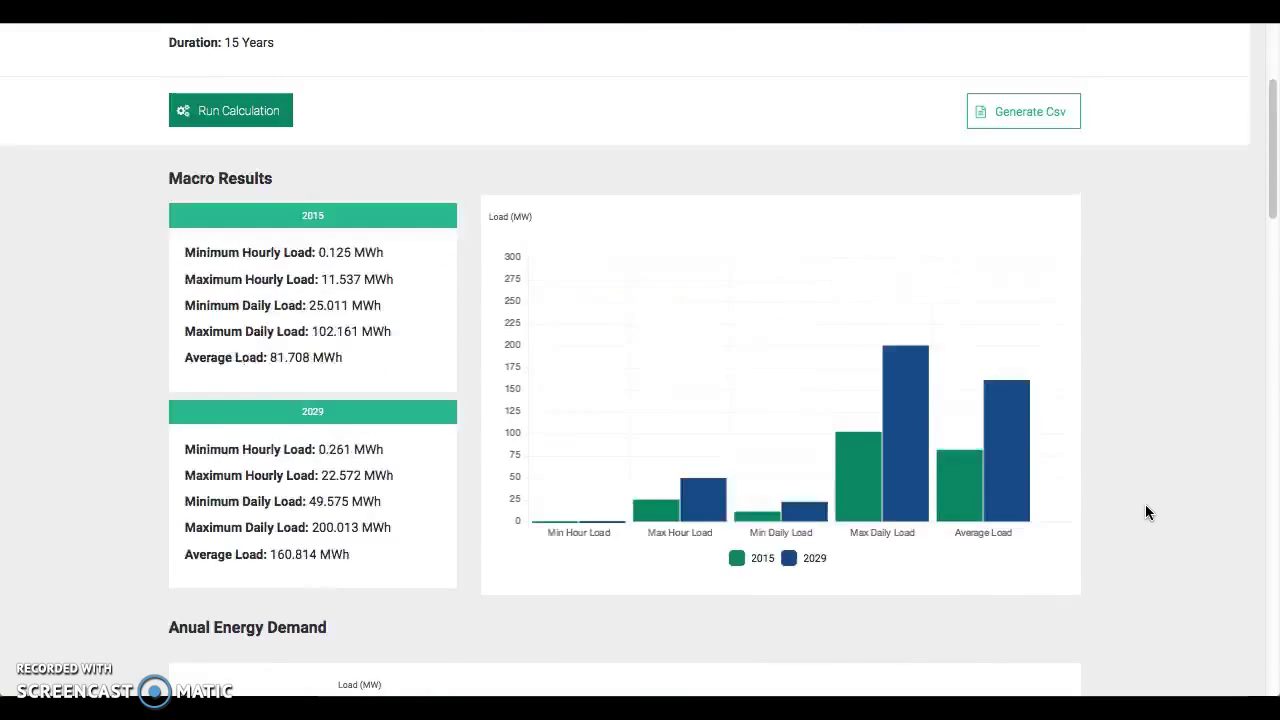
scroll(1148, 512, up, 3)
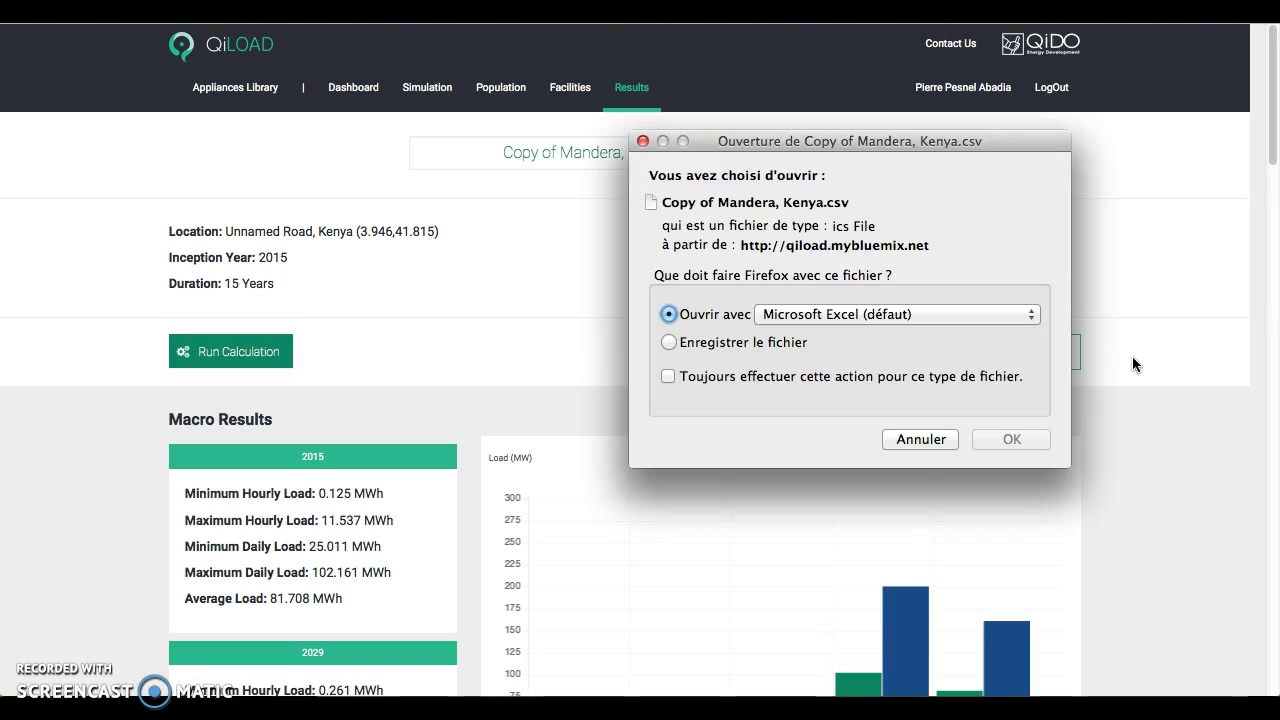
click(686, 342)
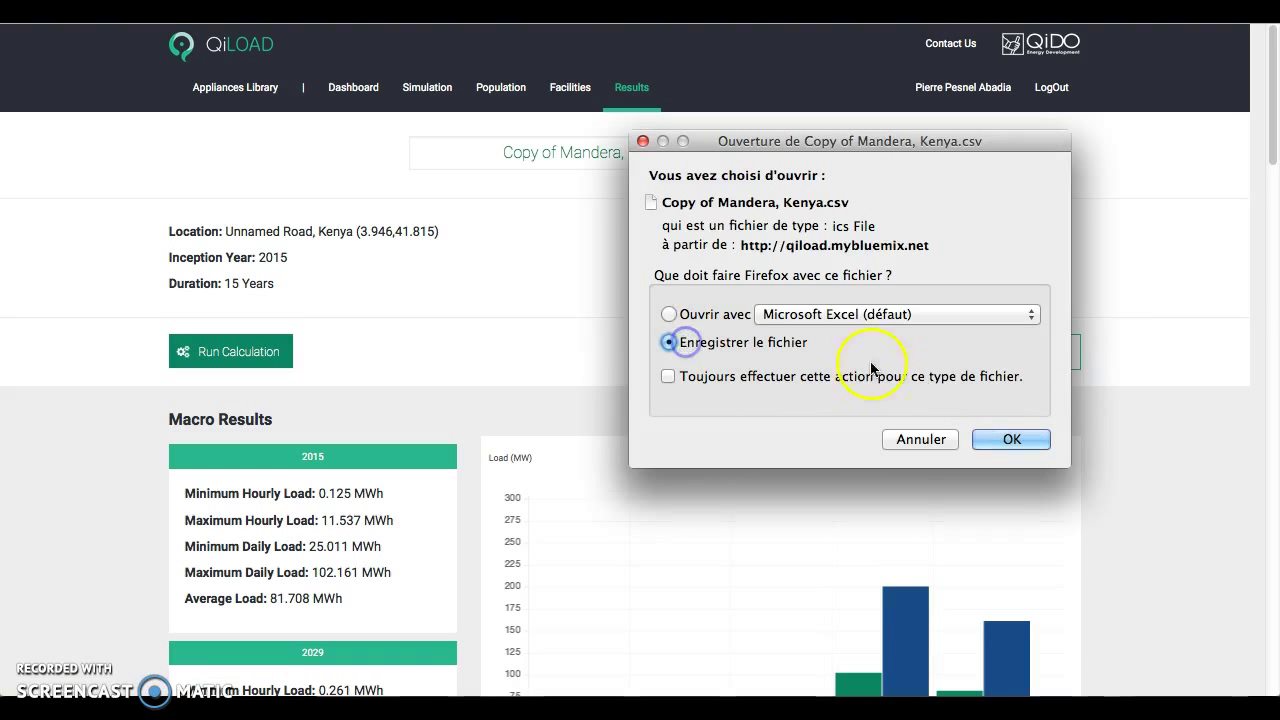
click(738, 316)
click(1013, 436)
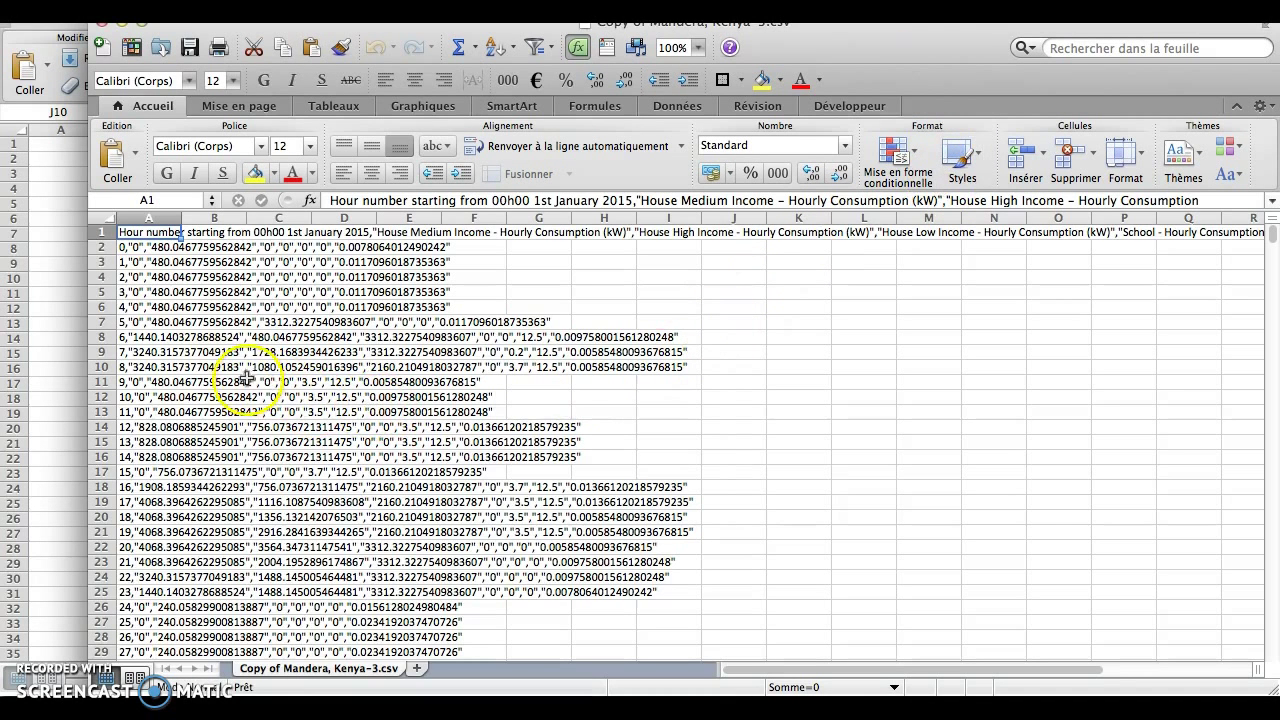
Examine the exported hourly consumption data from its first record to its last, and return to the start
click(124, 250)
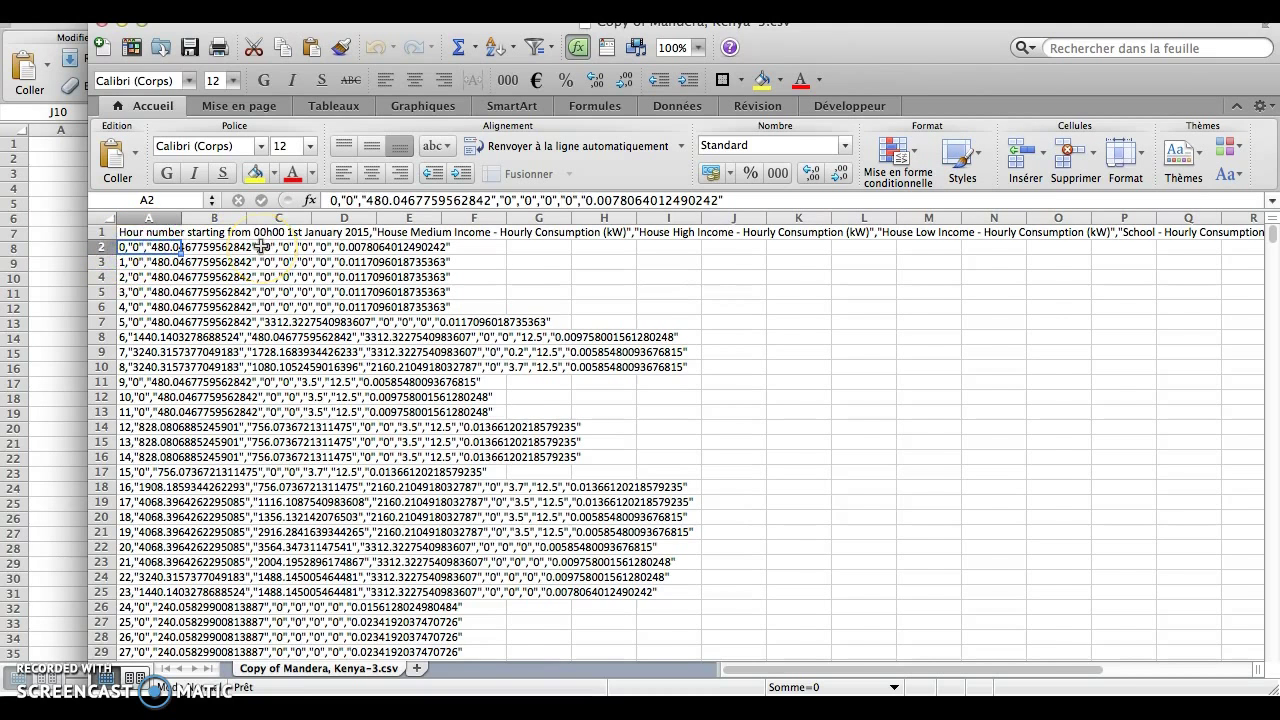
key(ctrl+Down)
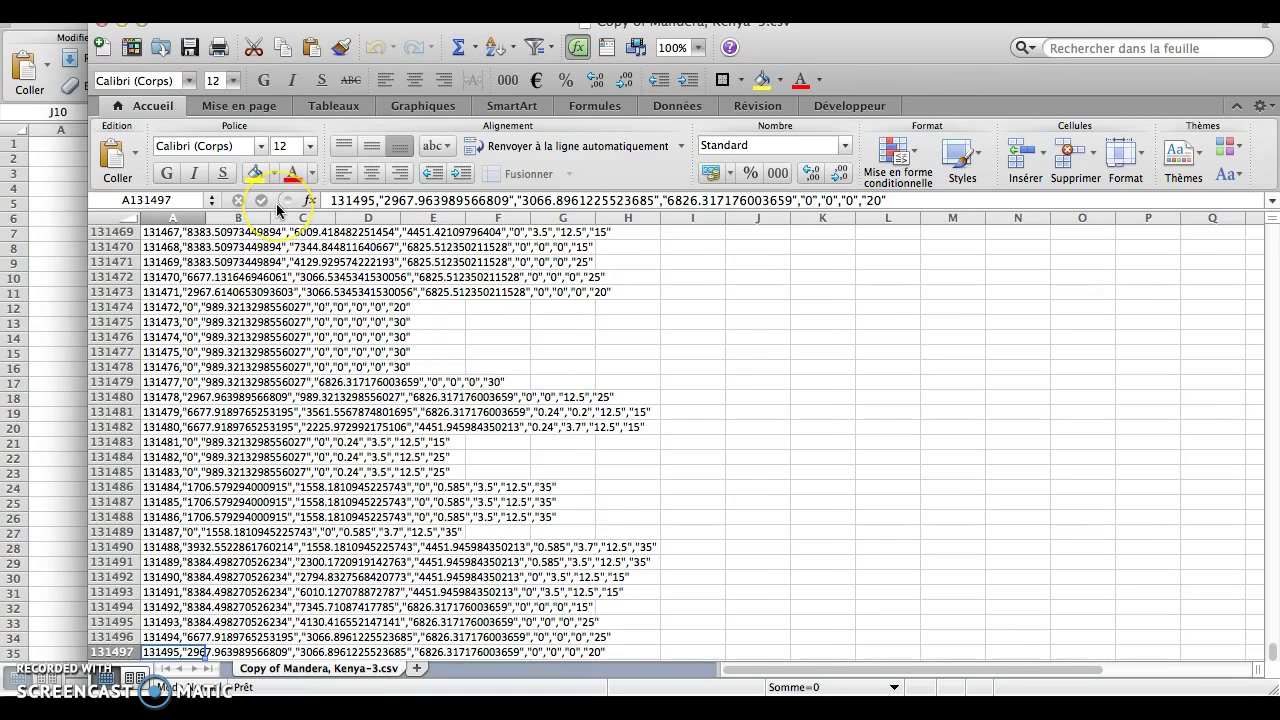
key(ctrl+Up)
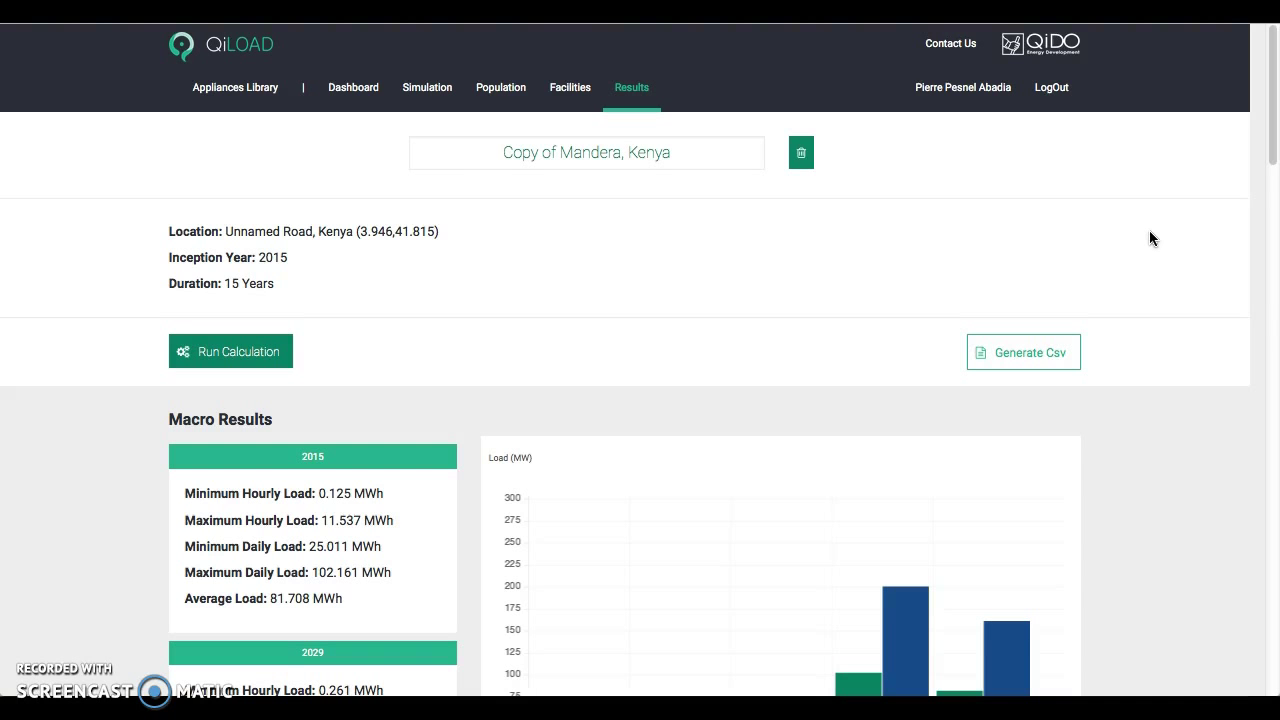
Switch back to QiLOAD, open the Appliances Library and look over the generic, built-in and custom appliances
click(258, 88)
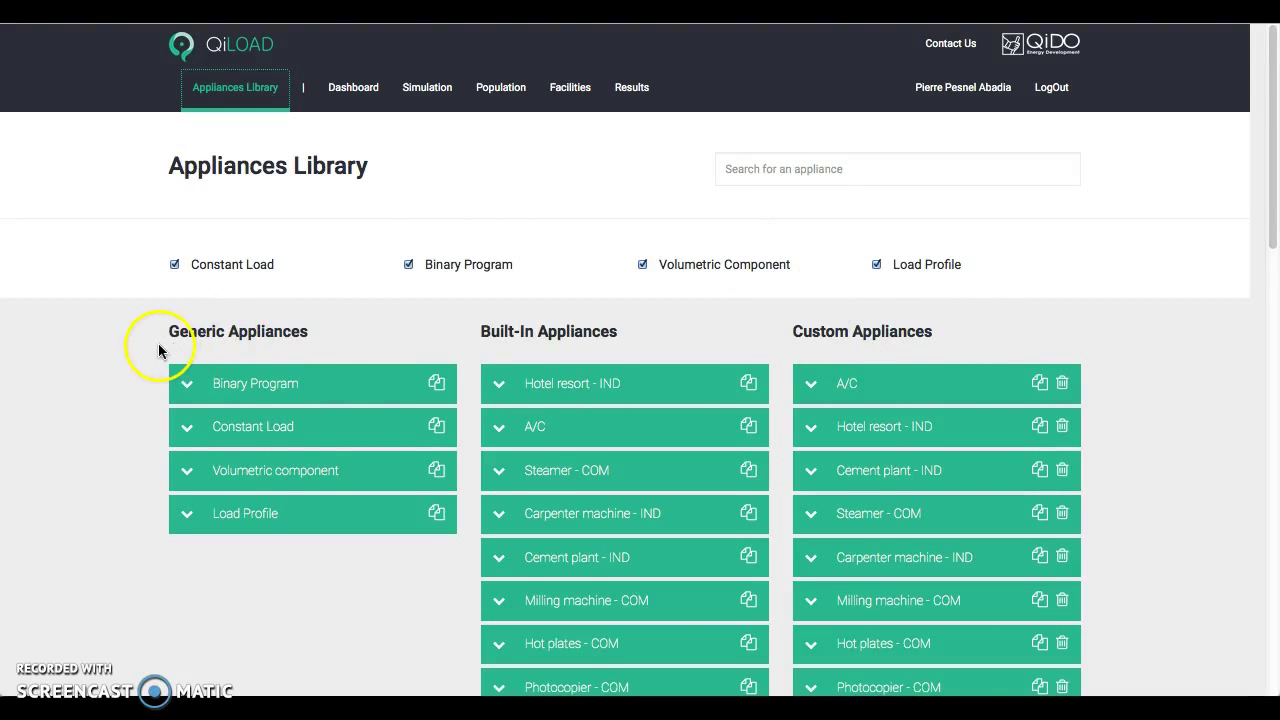
scroll(158, 343, down, 1)
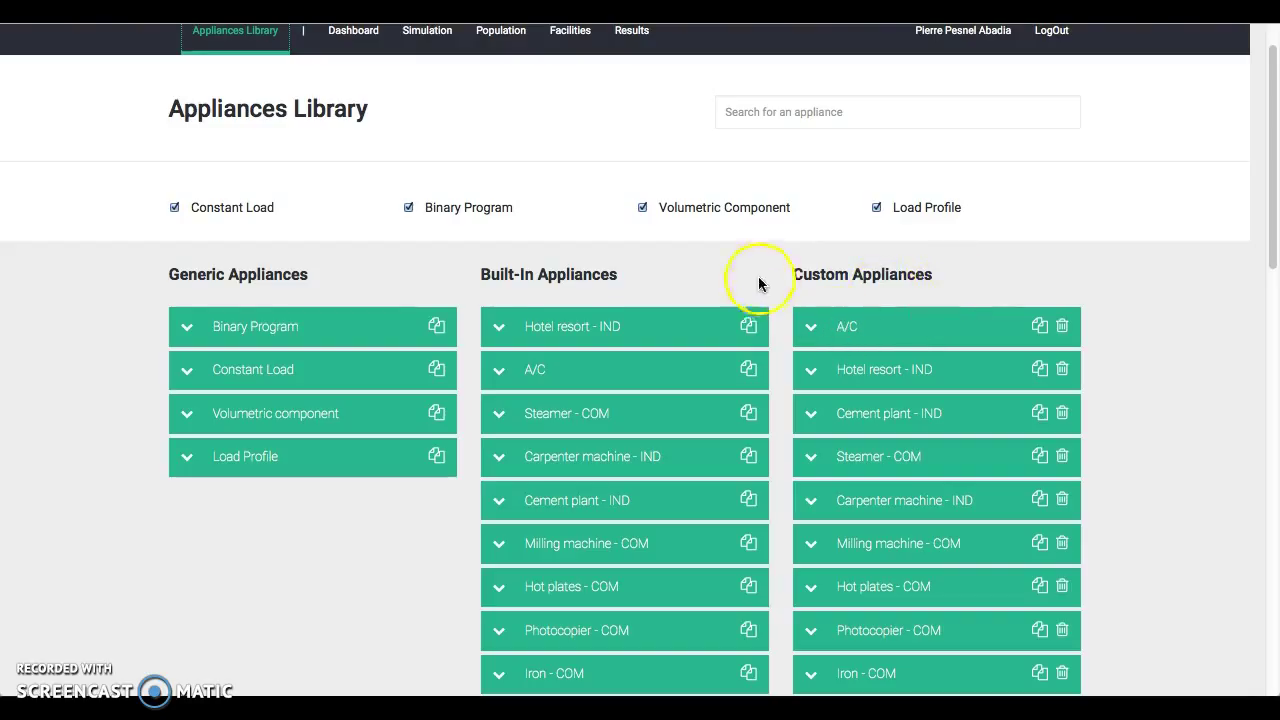
scroll(778, 262, down, 1)
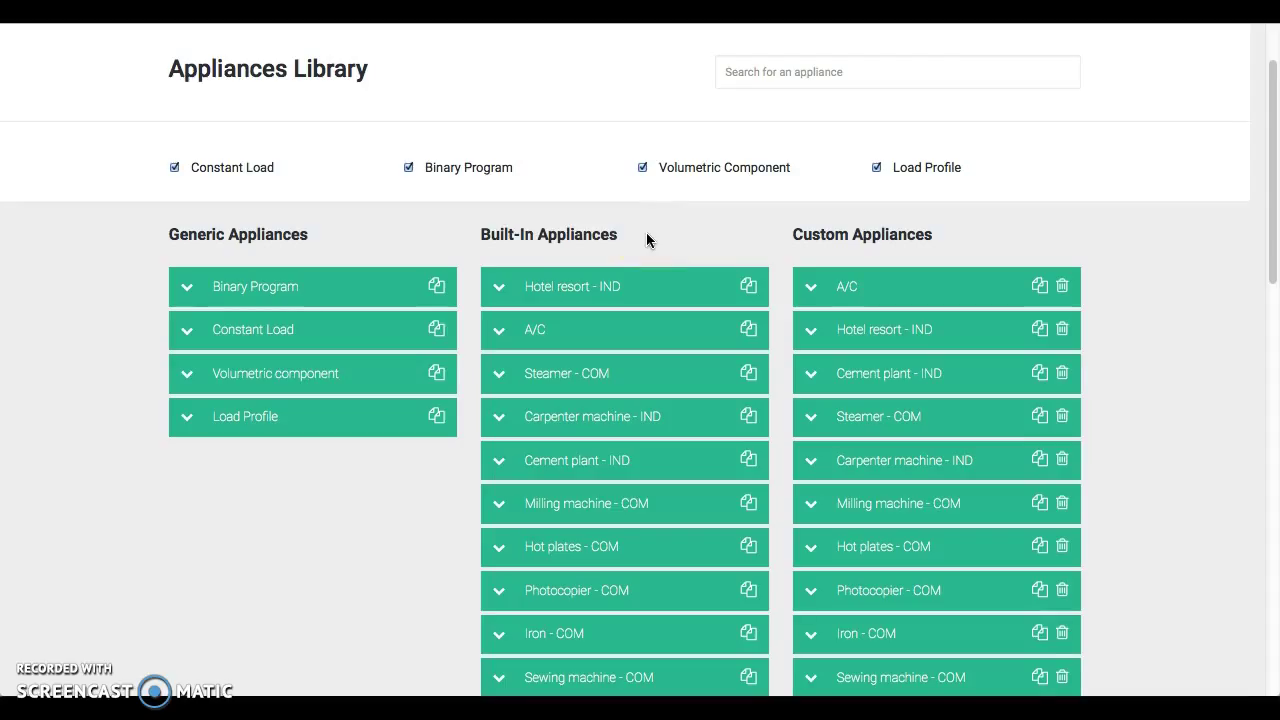
scroll(1140, 240, up, 2)
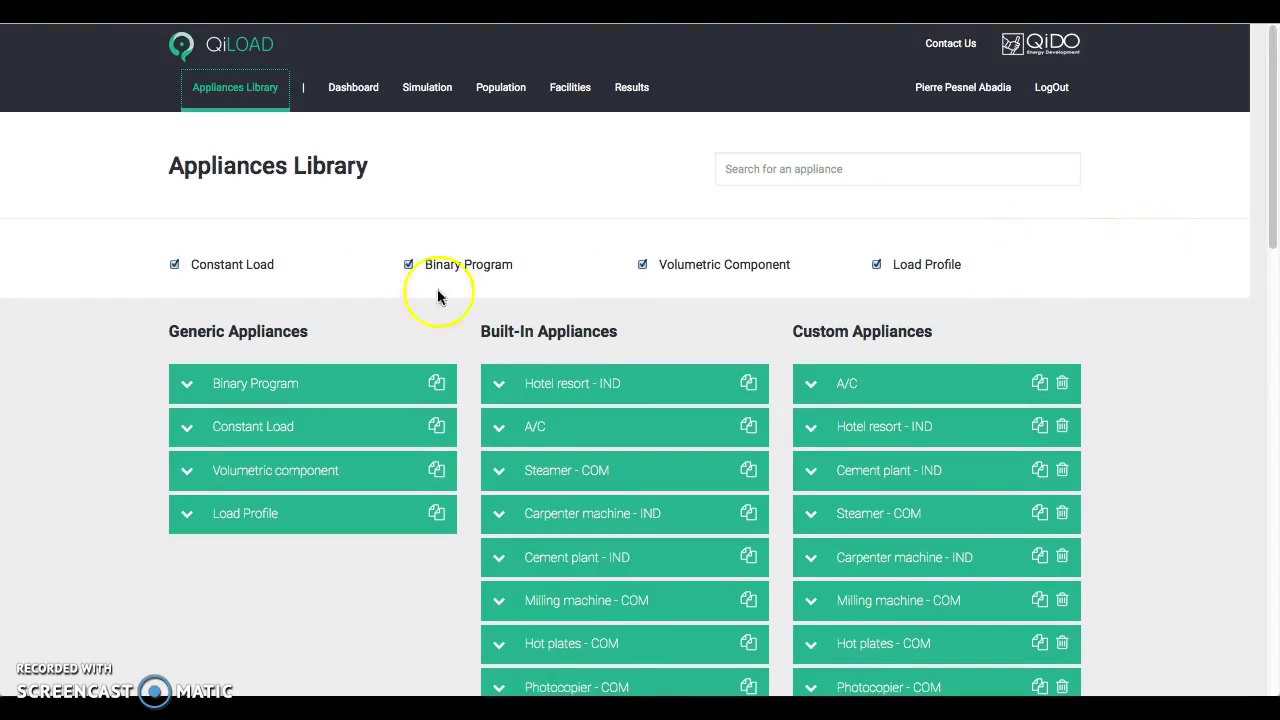